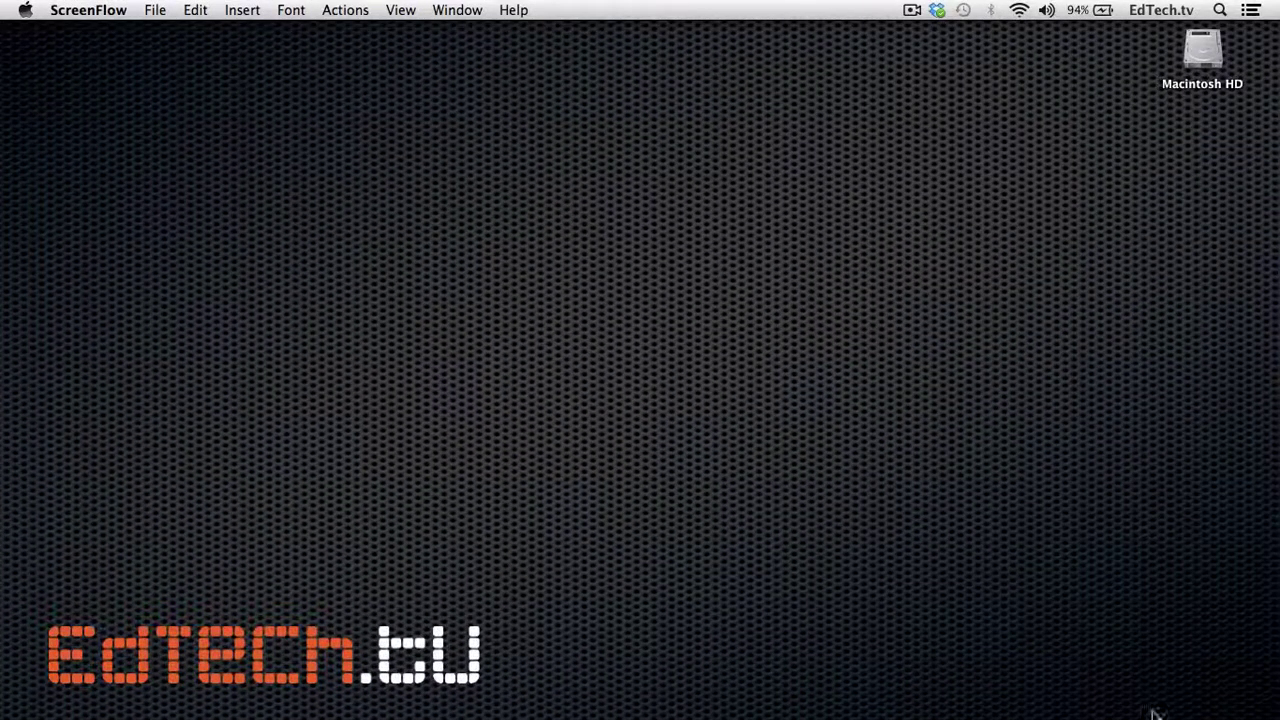
- Create a new Quick Build template with a confirmed password and open its blank board editor
left_click(1117, 692)
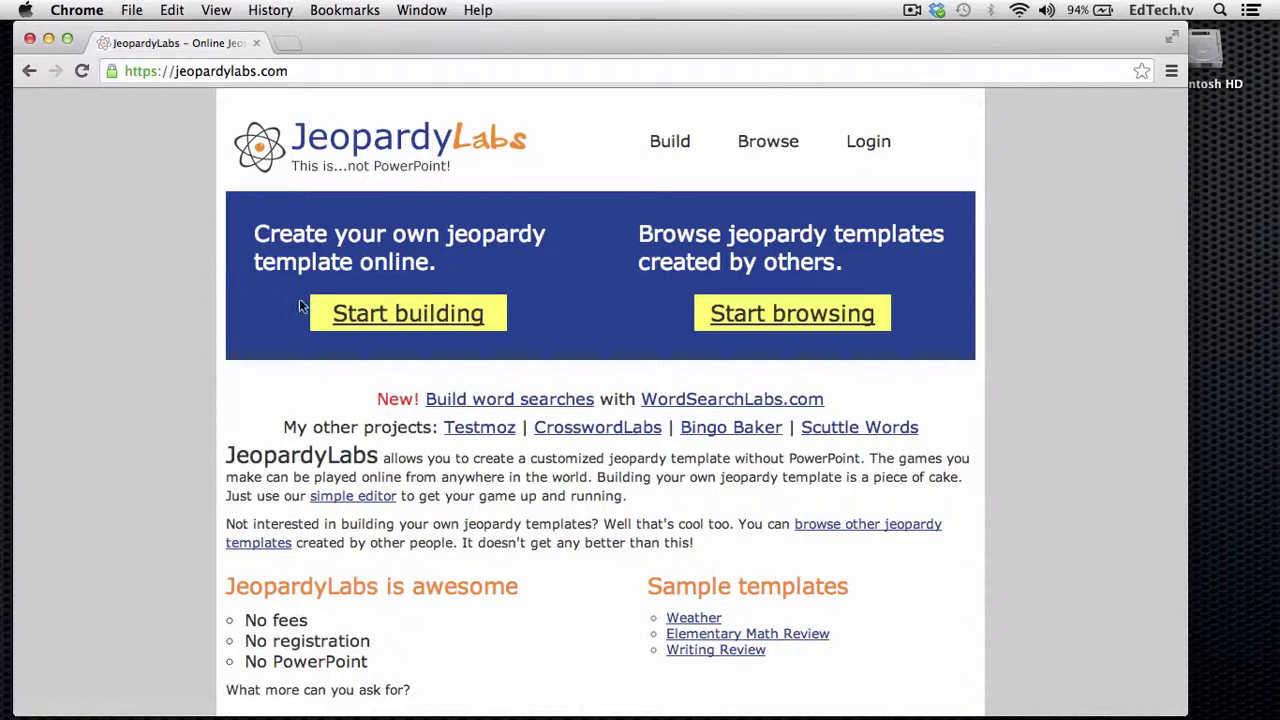
left_click(361, 329)
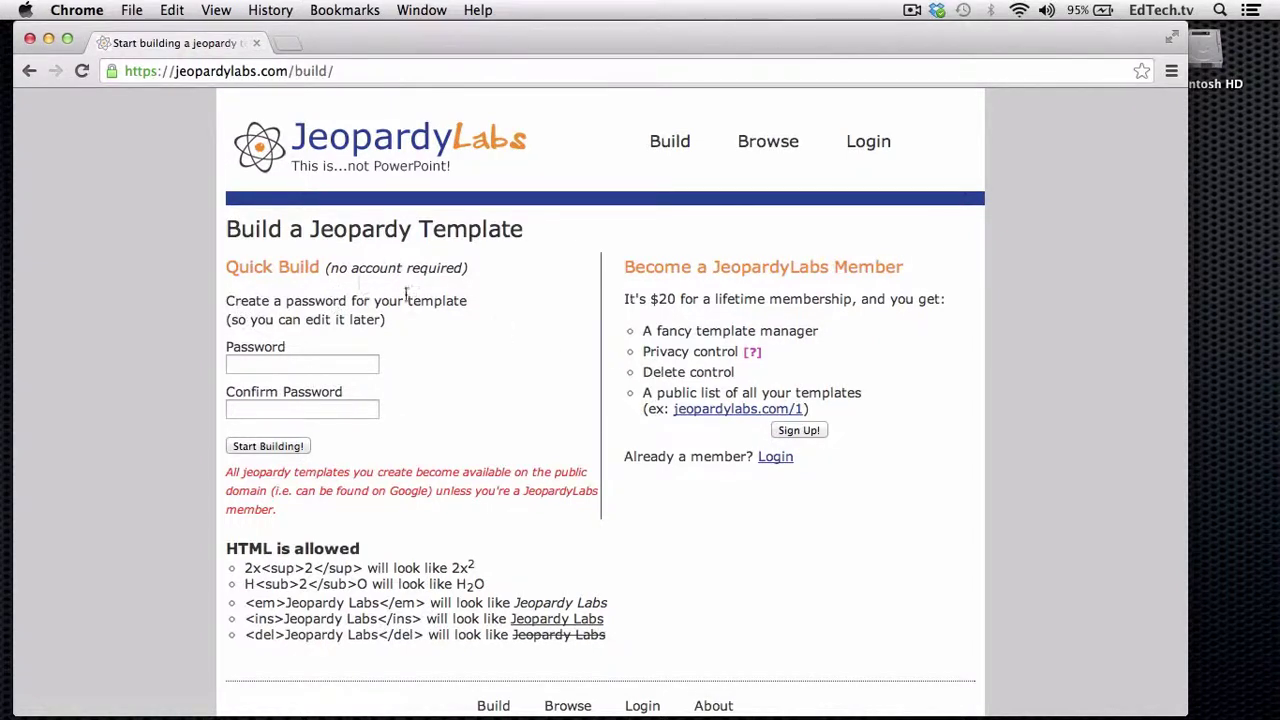
left_click(310, 366)
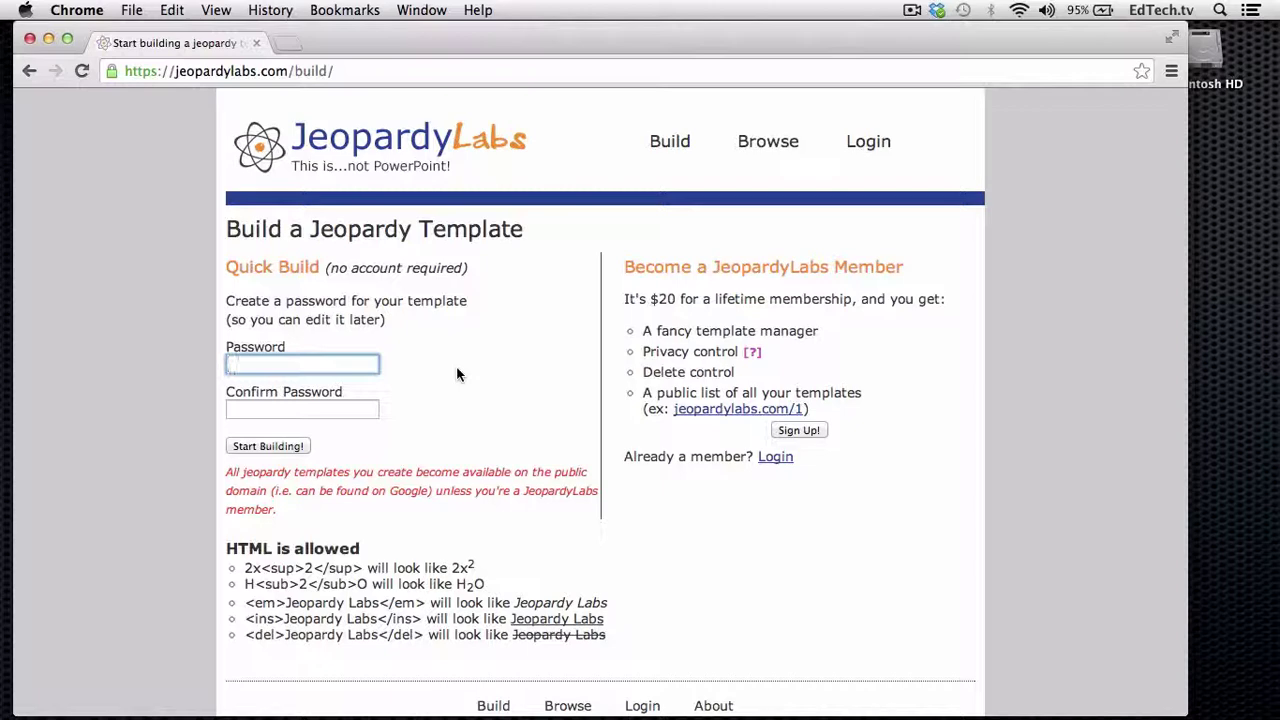
type("••••••••••")
key("Tab")
type("••••••••••")
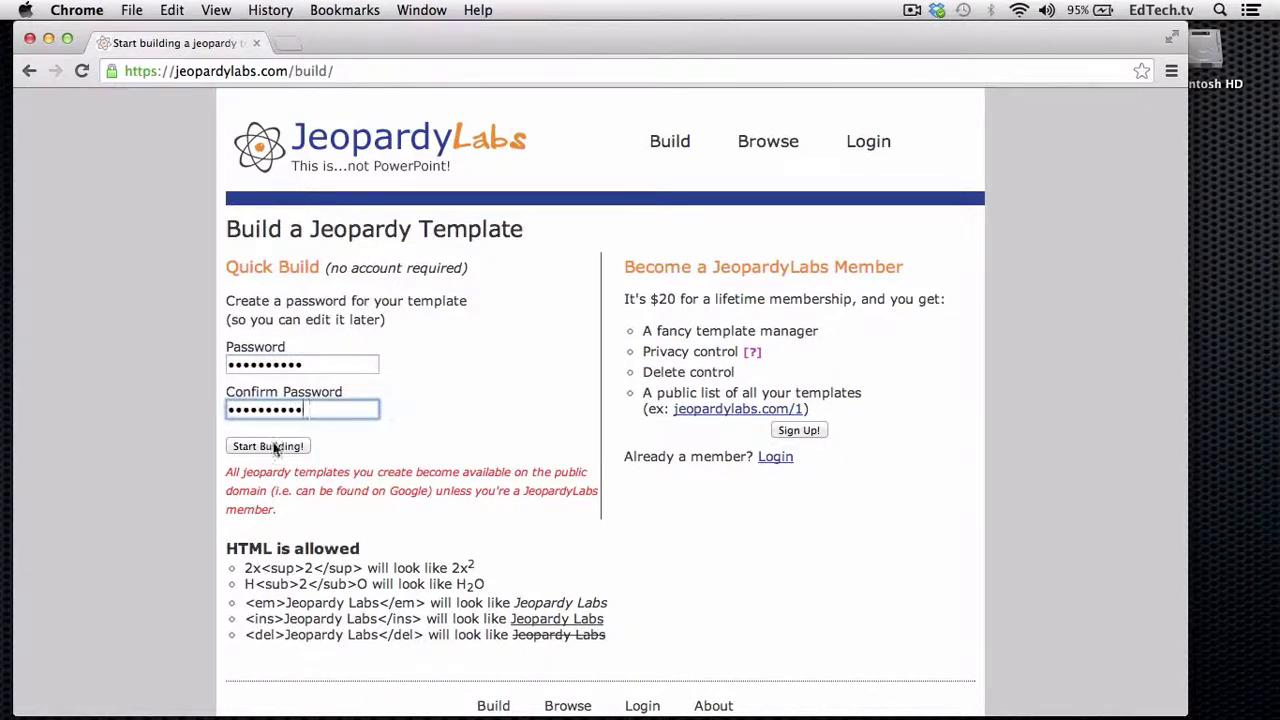
left_click(272, 448)
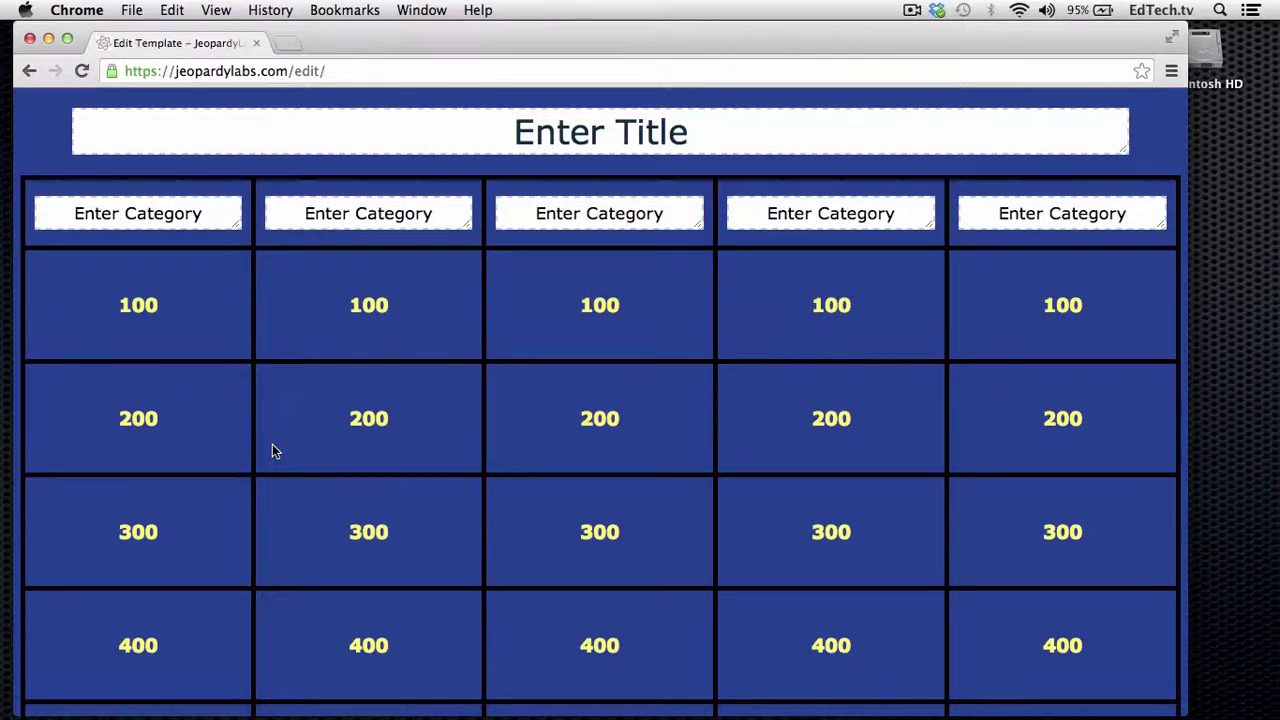
- Title the board 'EdTech.tv Test Round'
scroll(337, 518, "down", 2)
scroll(337, 518, "down", 1)
scroll(337, 520, "up", 3)
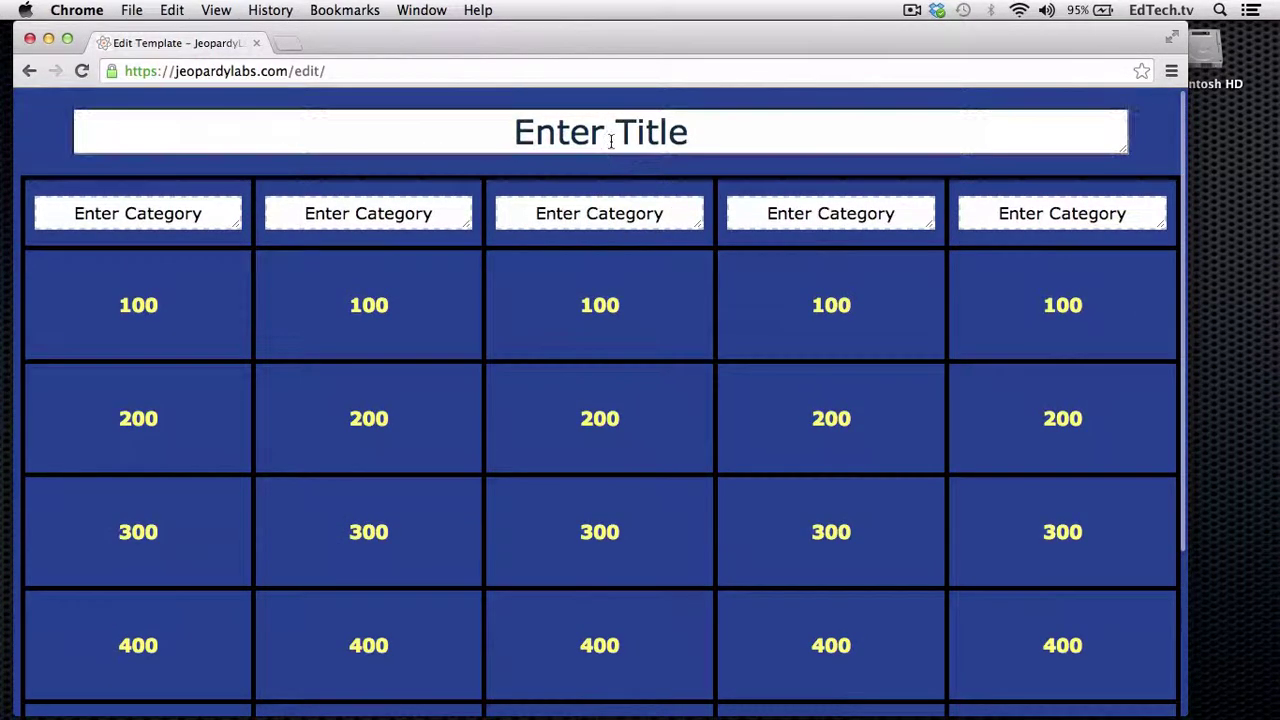
left_click(611, 140)
triple_click(611, 140)
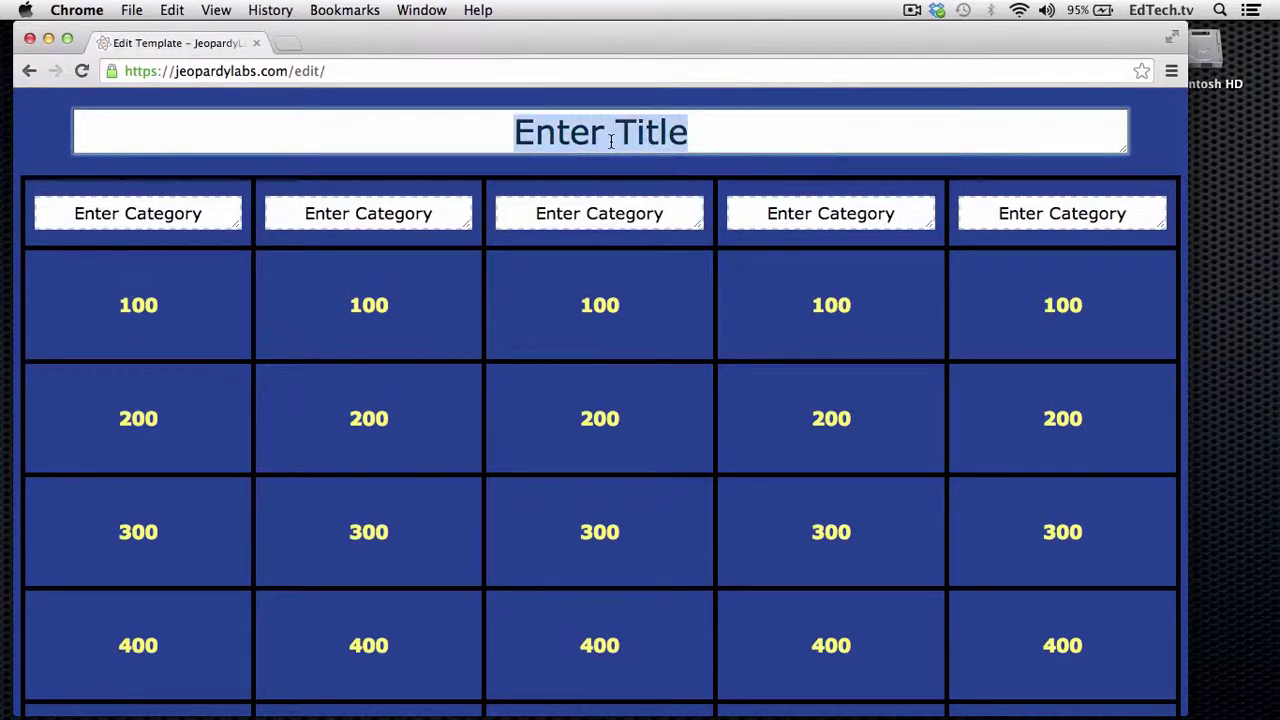
type("E")
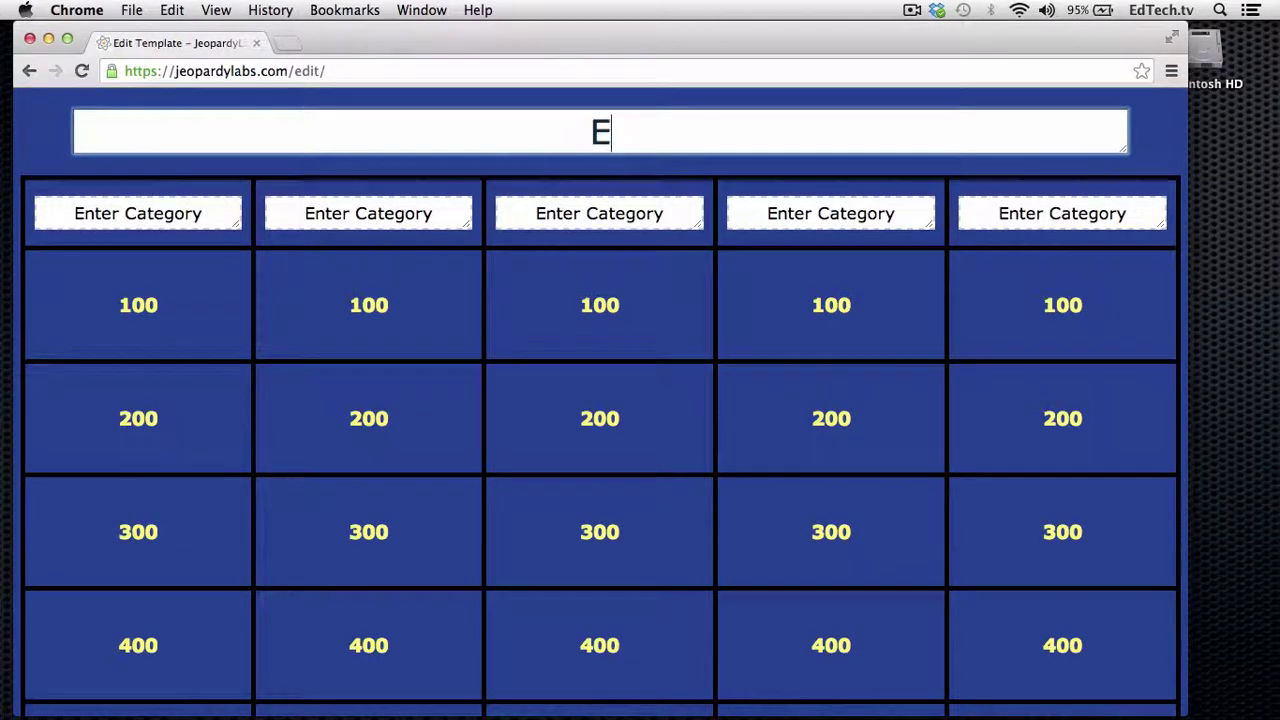
type("dTech.t")
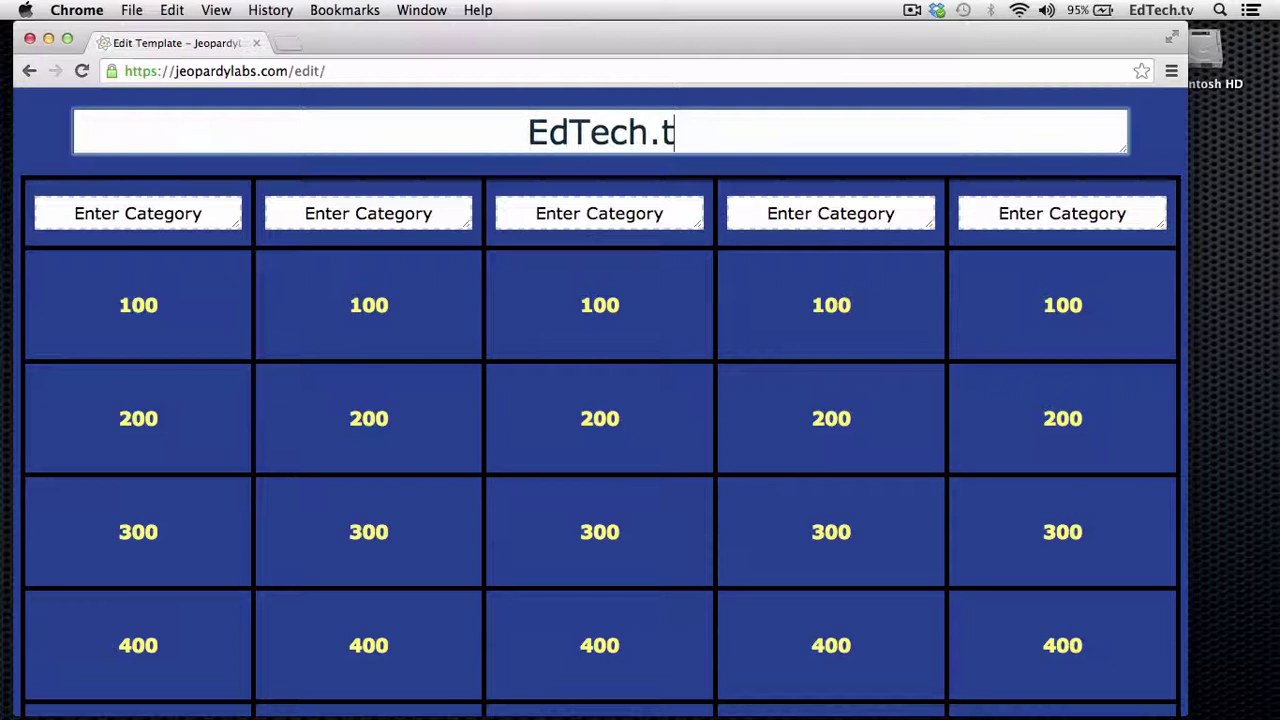
type("v Test Round")
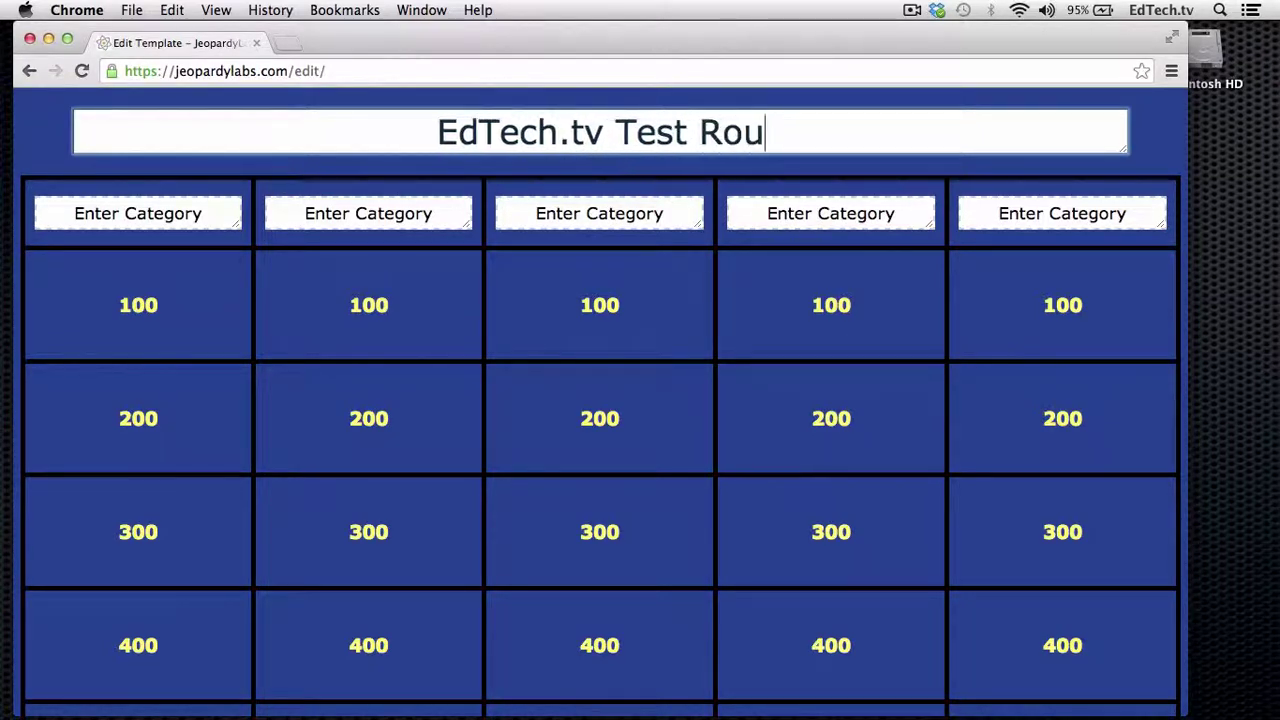
- Name the five categories Superhero Identities, Good Food, Shades of Blue, Best of EdTech and Misc
left_click(148, 215)
triple_click(148, 215)
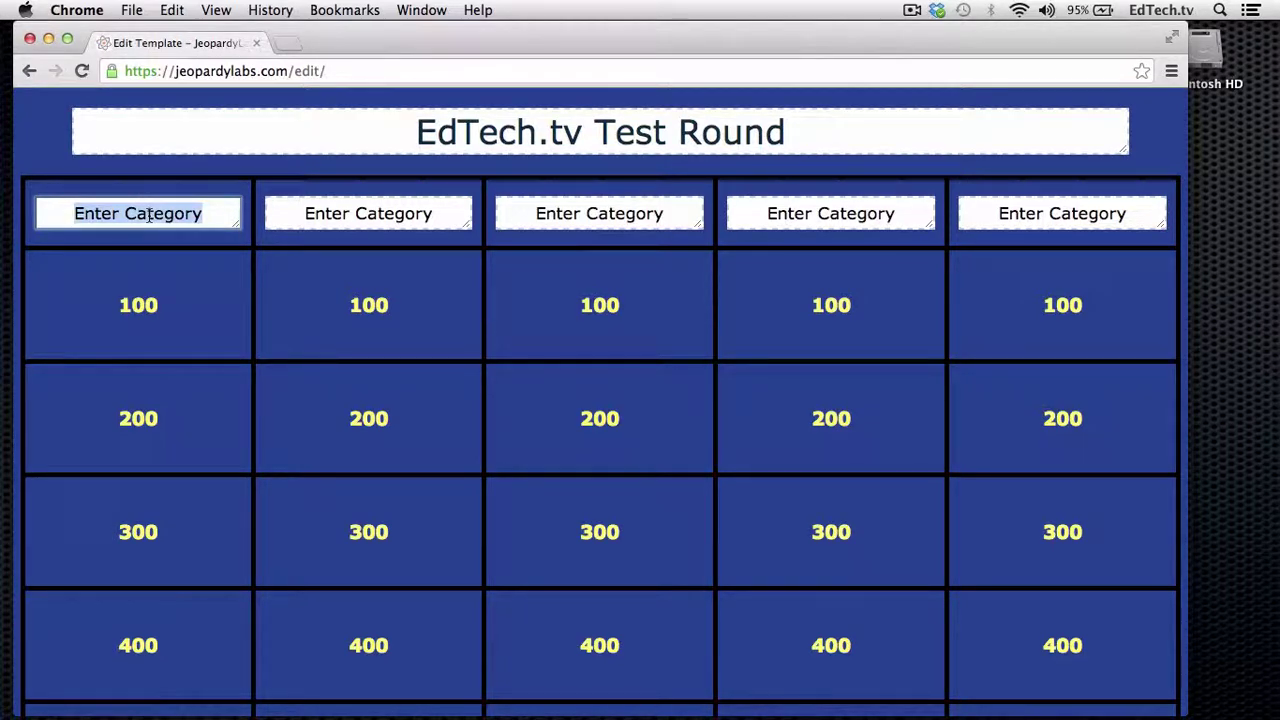
type("Superhero")
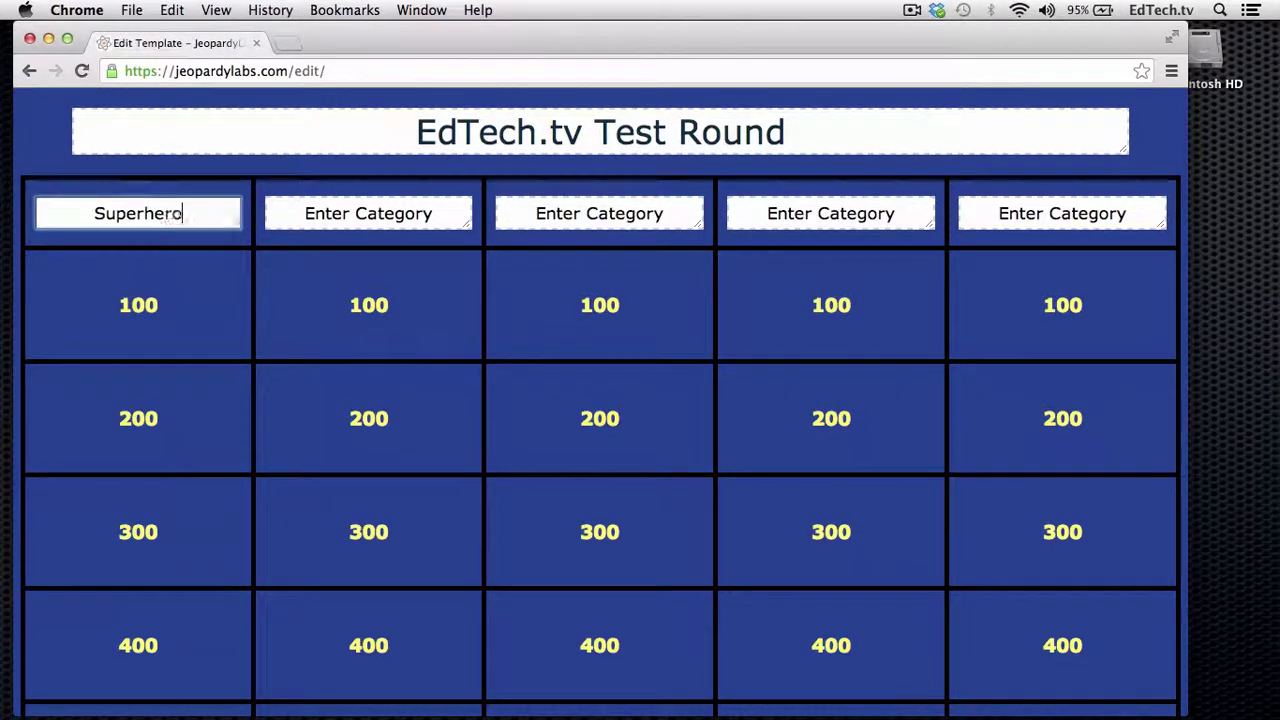
type(" Identiti")
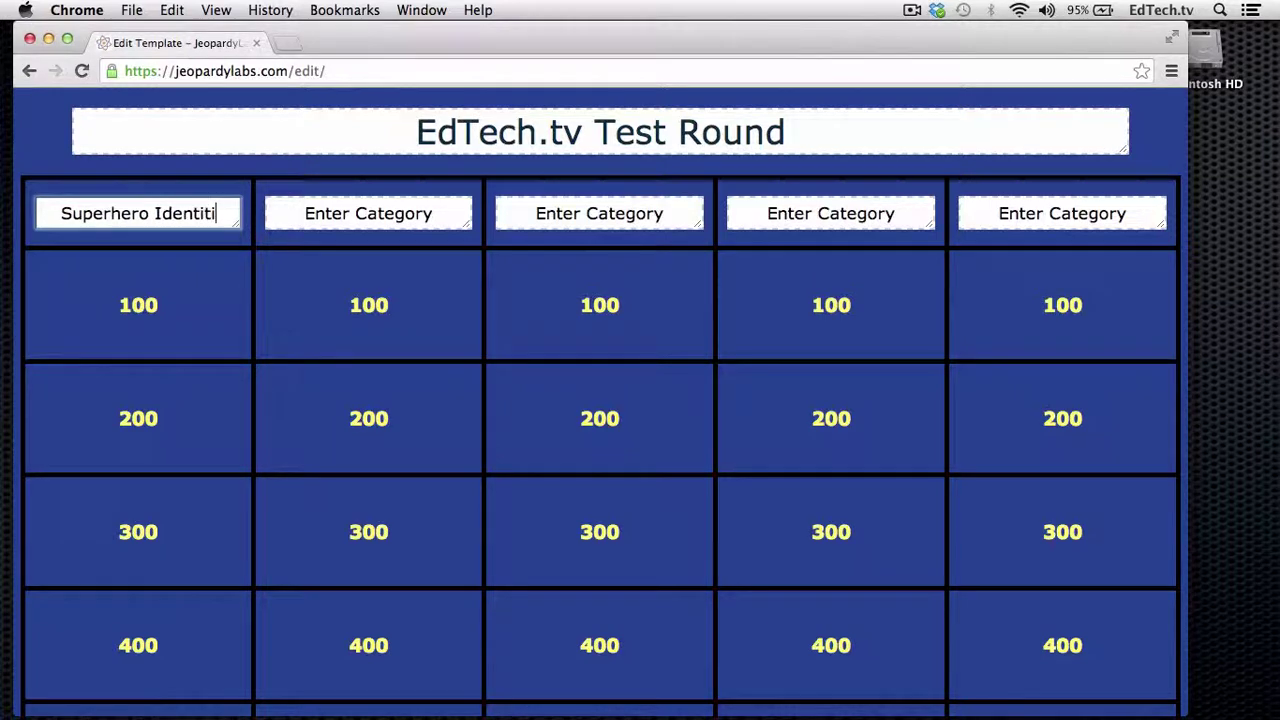
type("es")
left_click(343, 213)
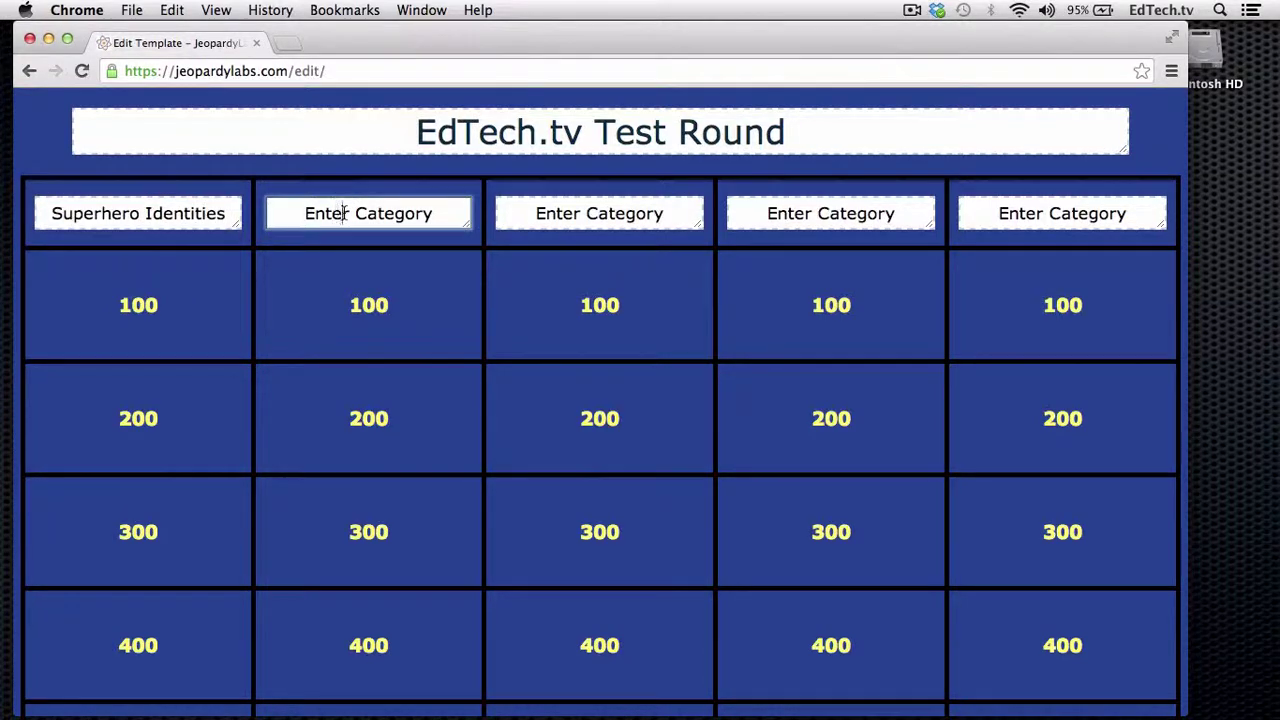
type("Good Food")
key("Tab")
type("Shade")
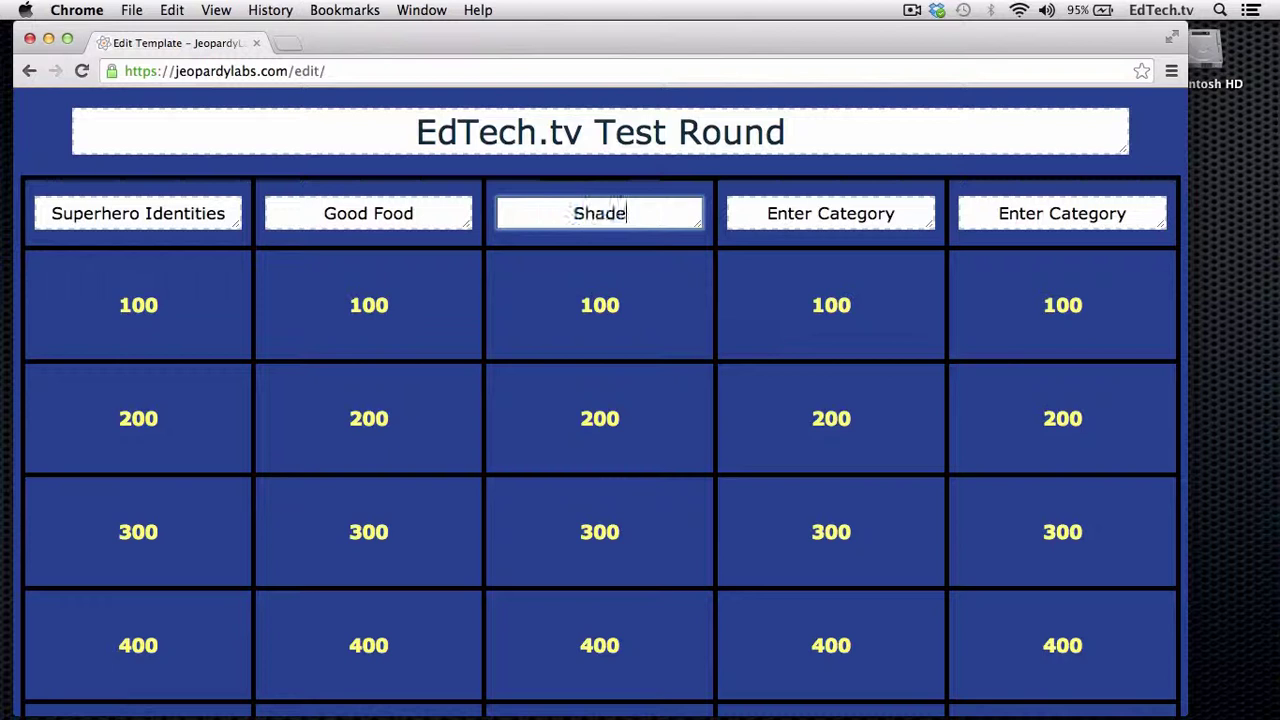
type("s of Blue")
left_click(818, 213)
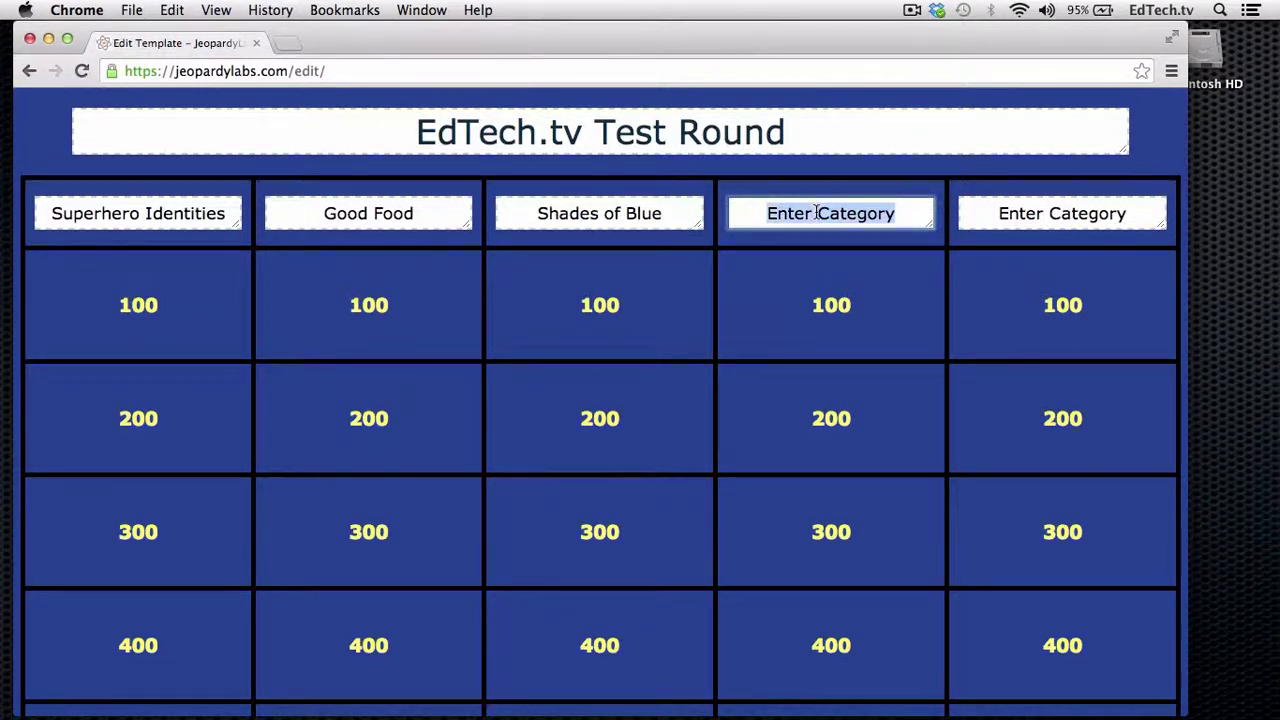
type("Best of EdTech")
left_click(1086, 213)
type("Misc.")
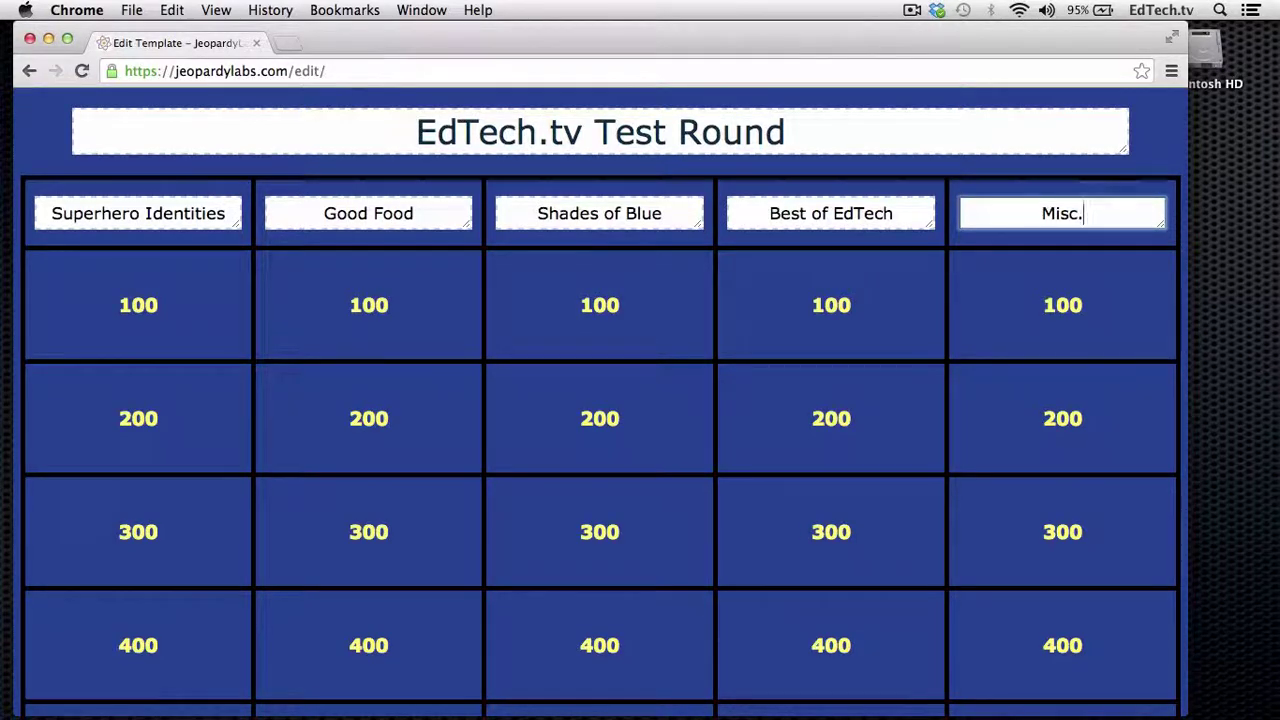
scroll(694, 356, "down", 3)
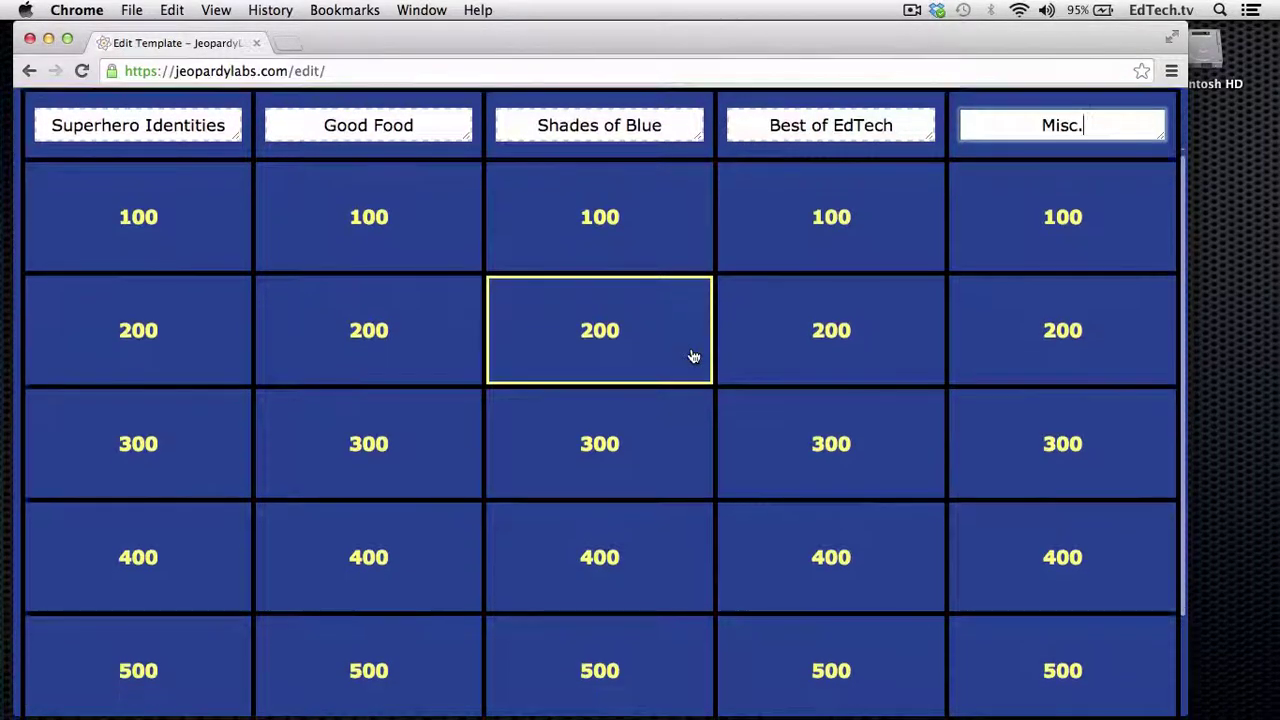
scroll(694, 356, "up", 3)
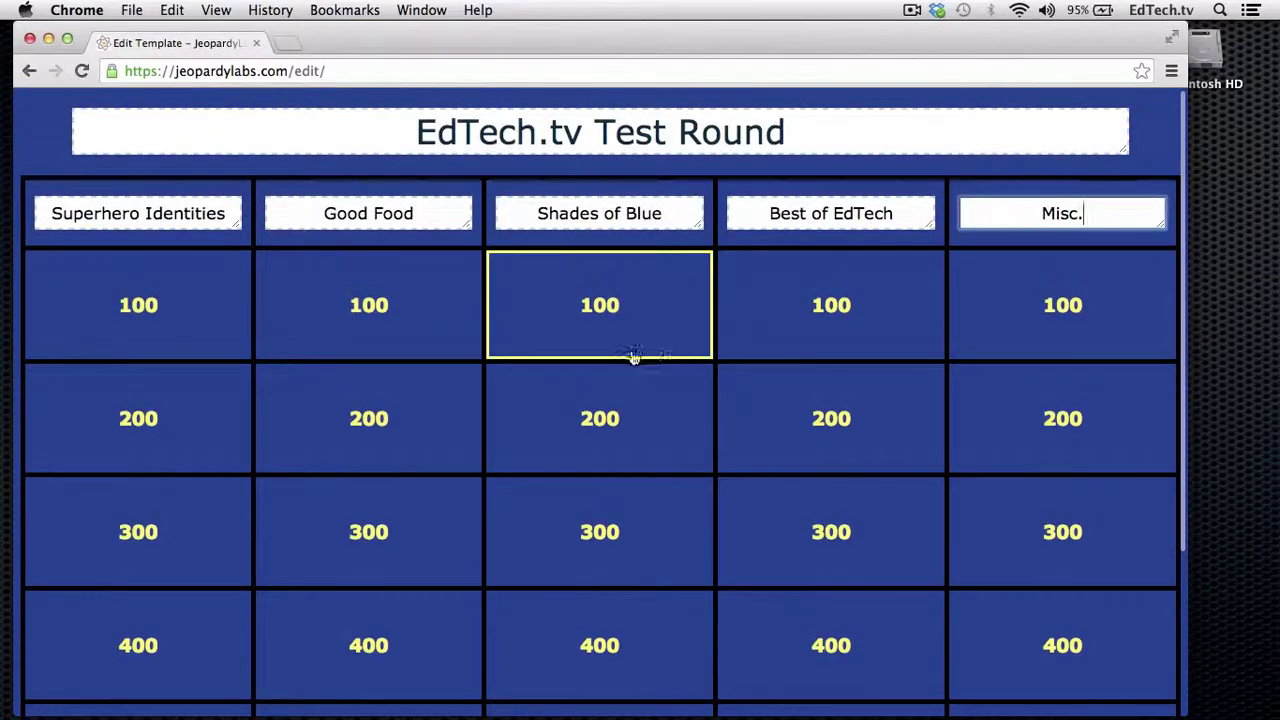
- Save the Superhero Identities 100 clue: answer 'Peter Parker', question 'Who is Spiderman'
left_click(220, 333)
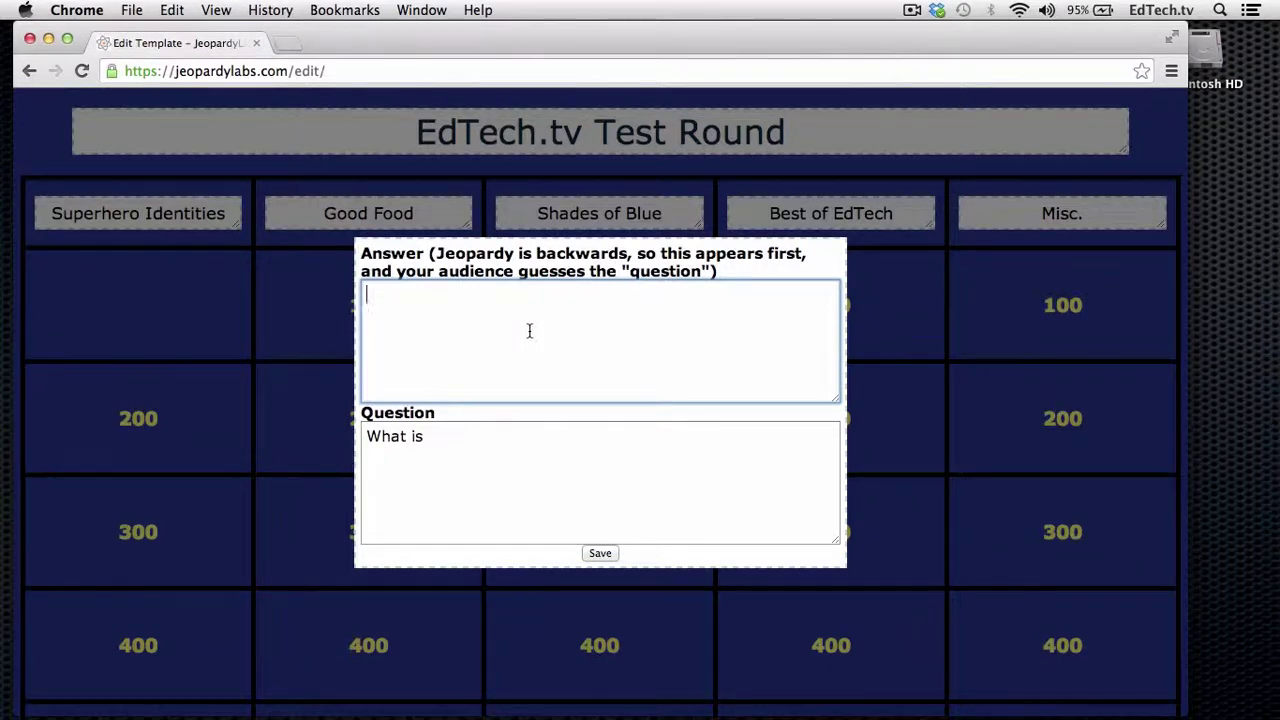
type("Peter Parker")
key("Tab")
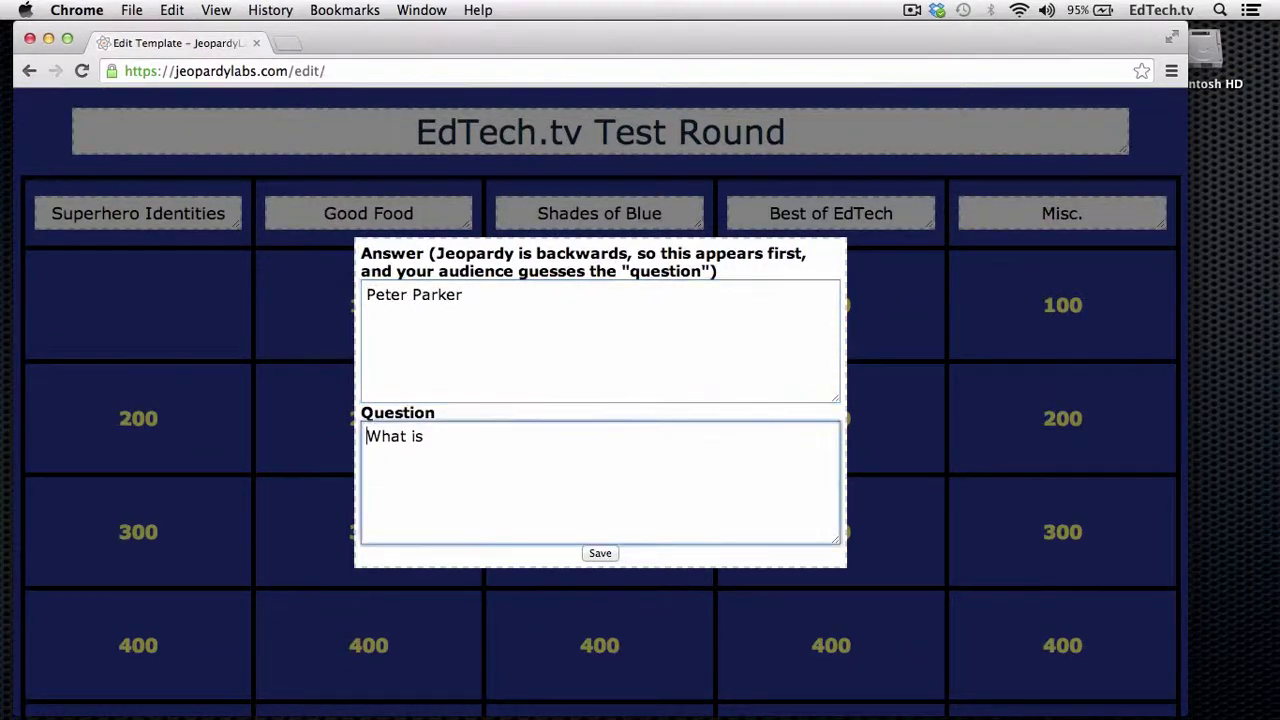
triple_click(418, 448)
type("Who is Spiderman")
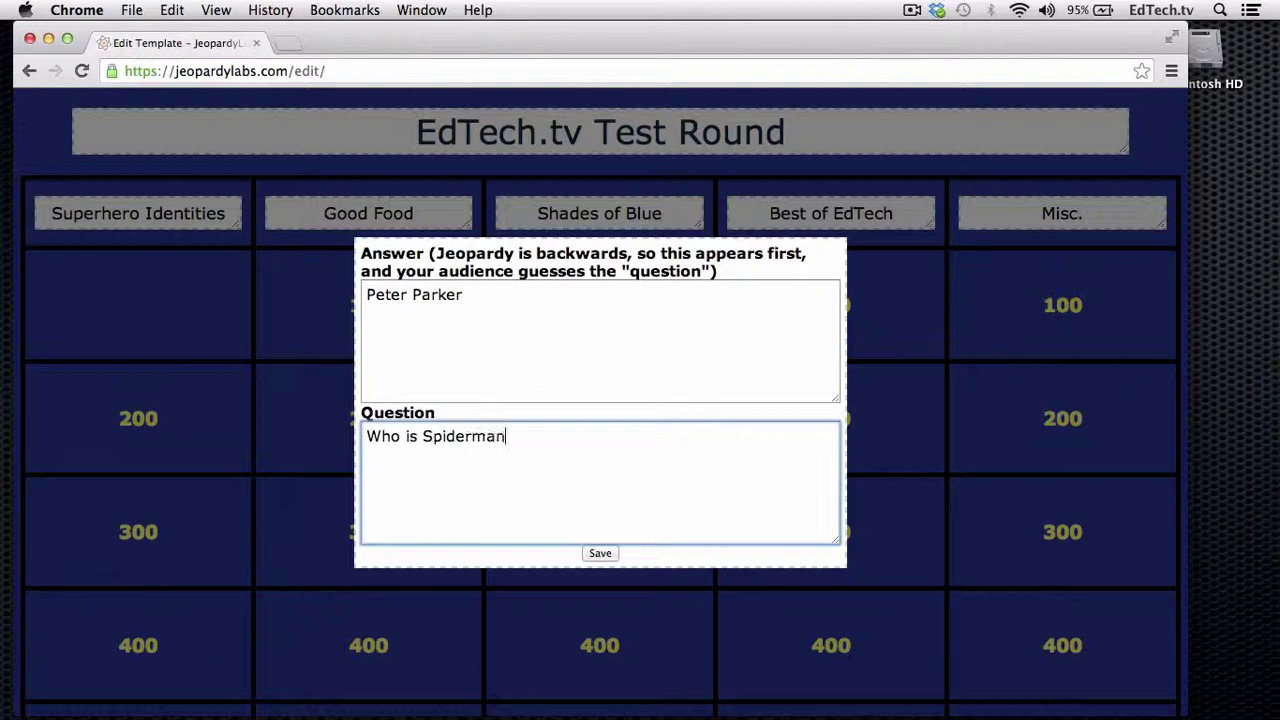
left_click(600, 556)
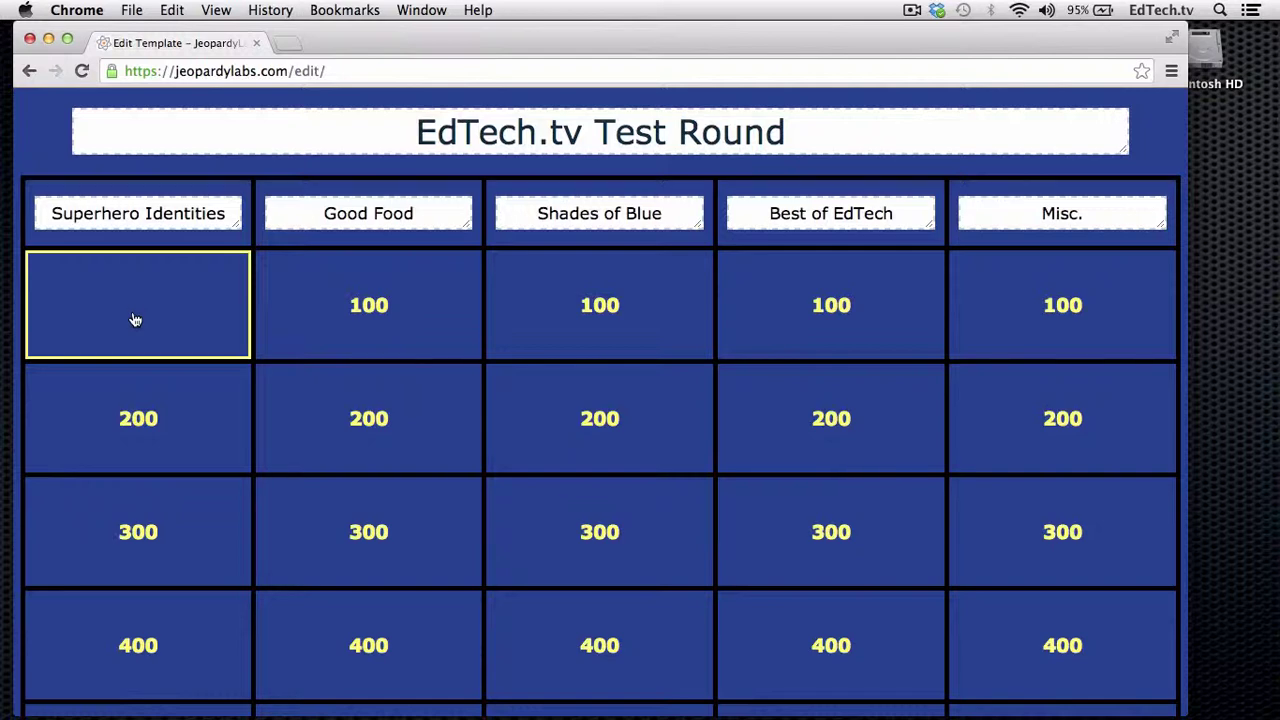
- Save the Superhero Identities 200 clue: answer 'Bruce Wayne', question 'Who is Batman?'
left_click(157, 445)
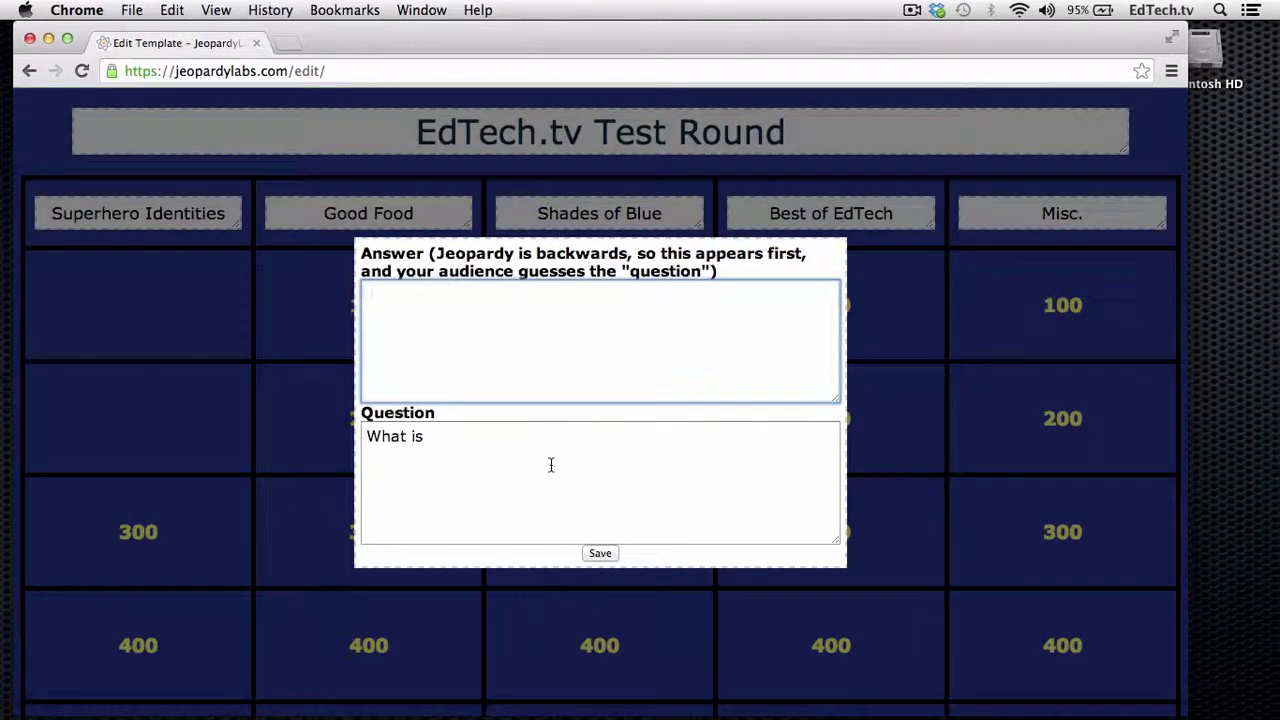
type("Bruce Wayne")
key("Tab")
triple_click(489, 455)
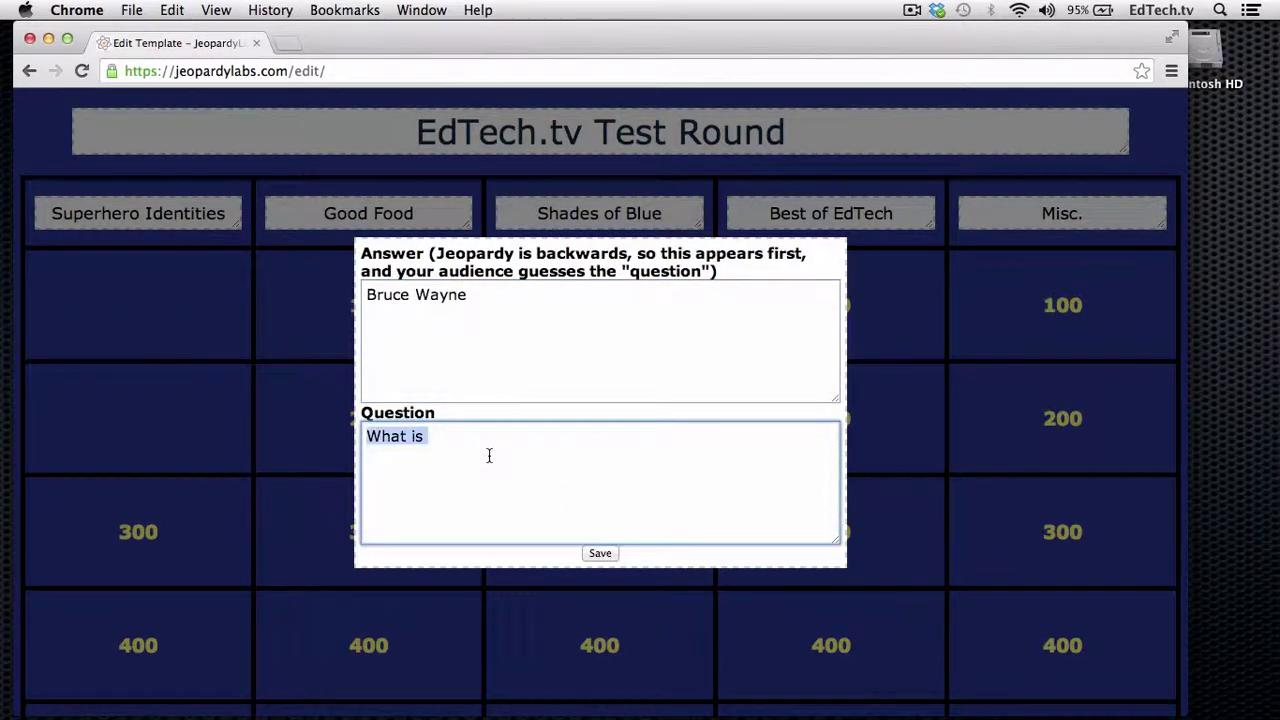
type("Who is Batman")
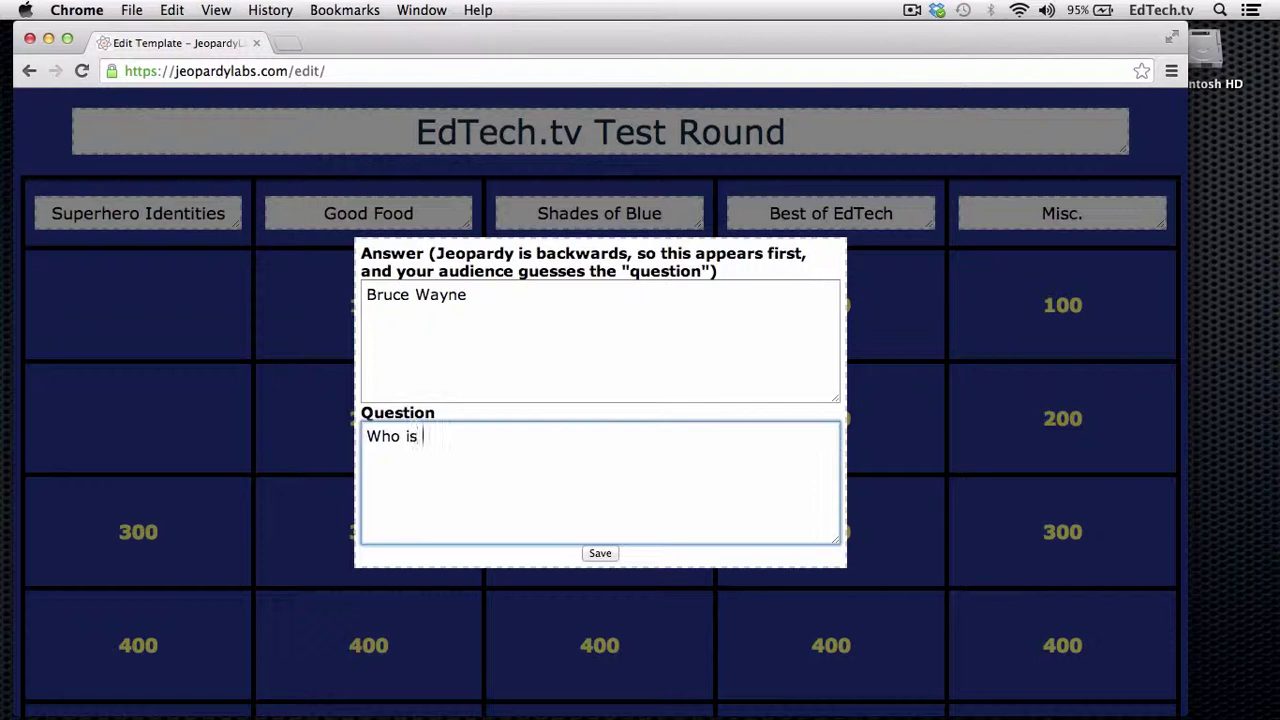
type("?")
left_click(600, 556)
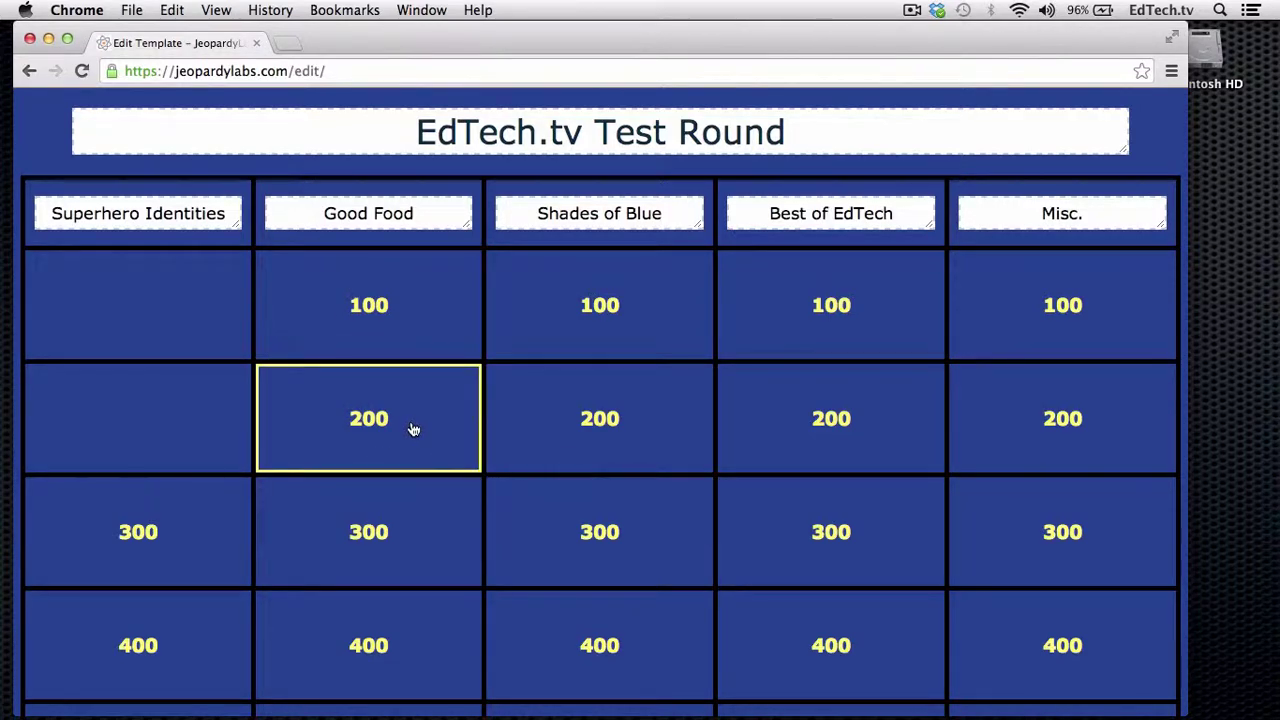
- Save the Good Food 200 clue: answer 'Pizza', question 'What is the best food in the world?'
left_click(413, 429)
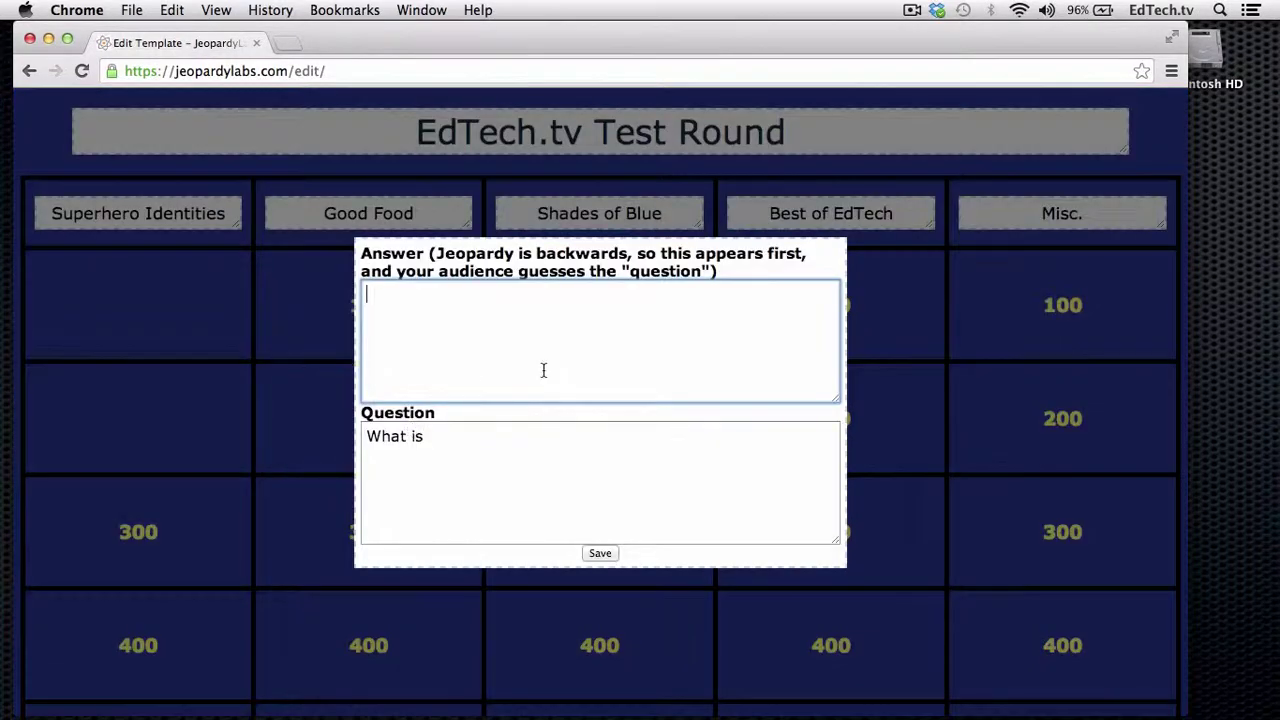
type("Pizza")
left_click(514, 454)
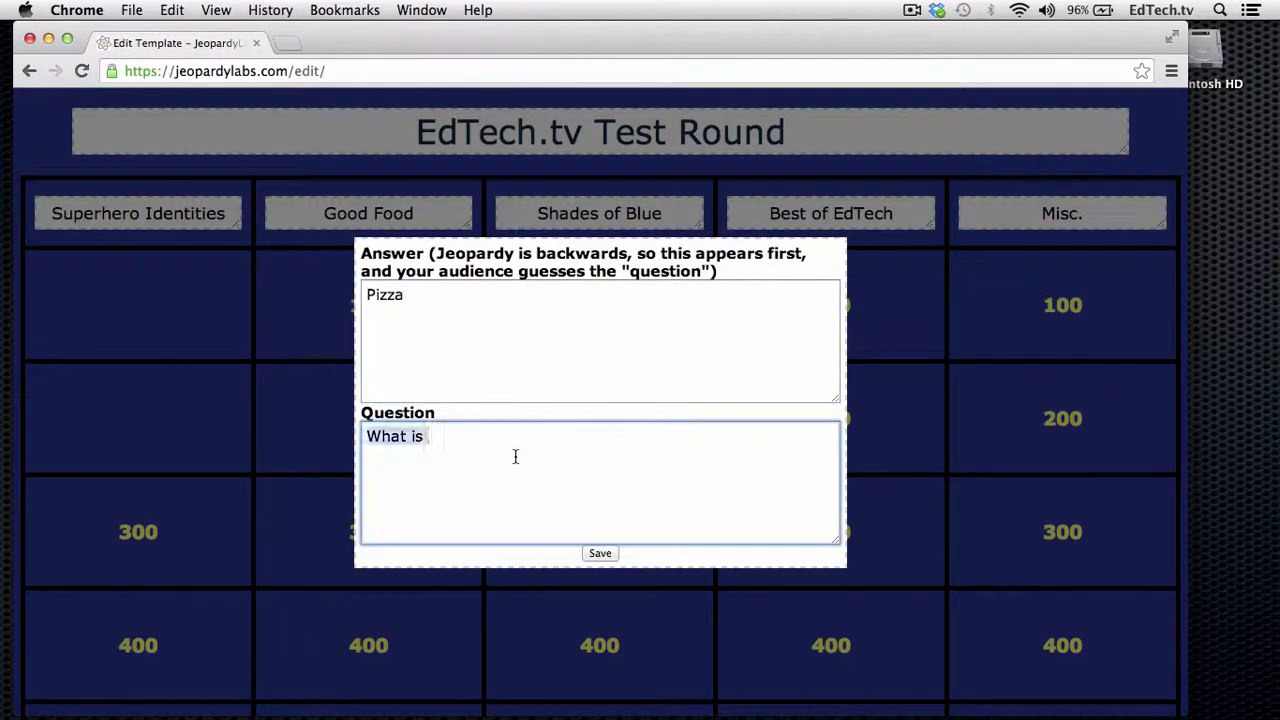
type("the best food in the world?")
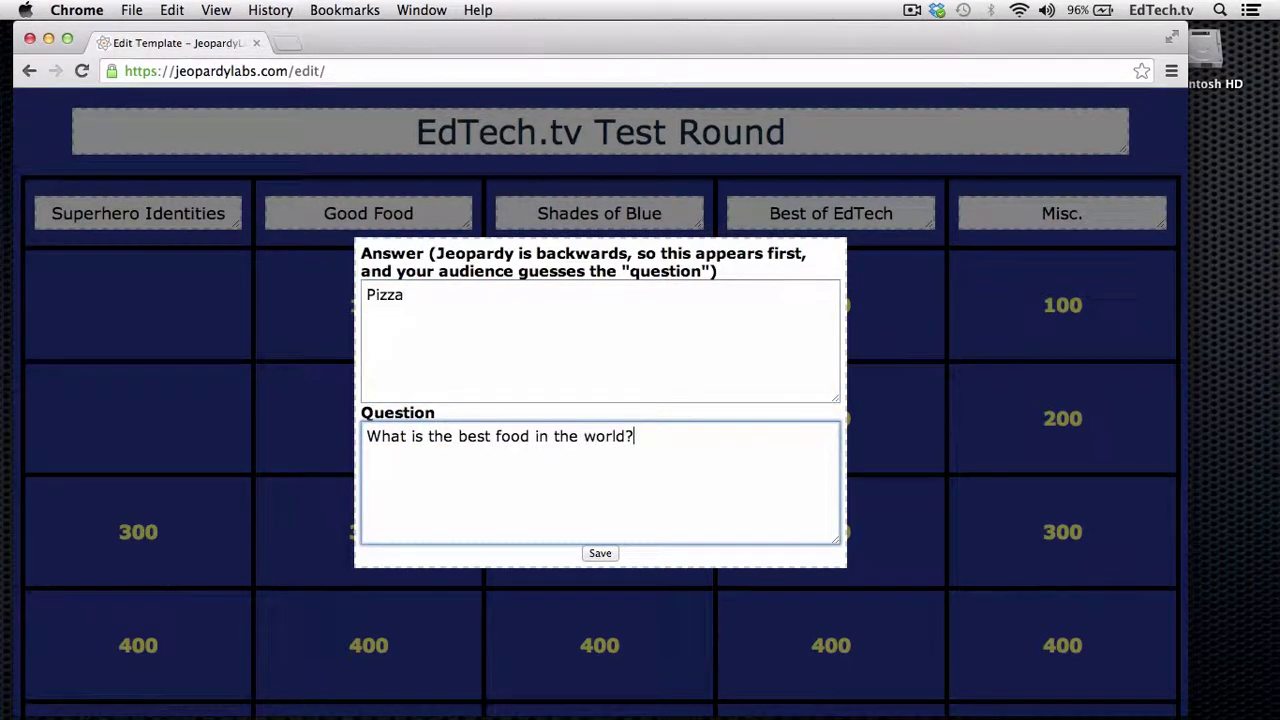
left_click(600, 553)
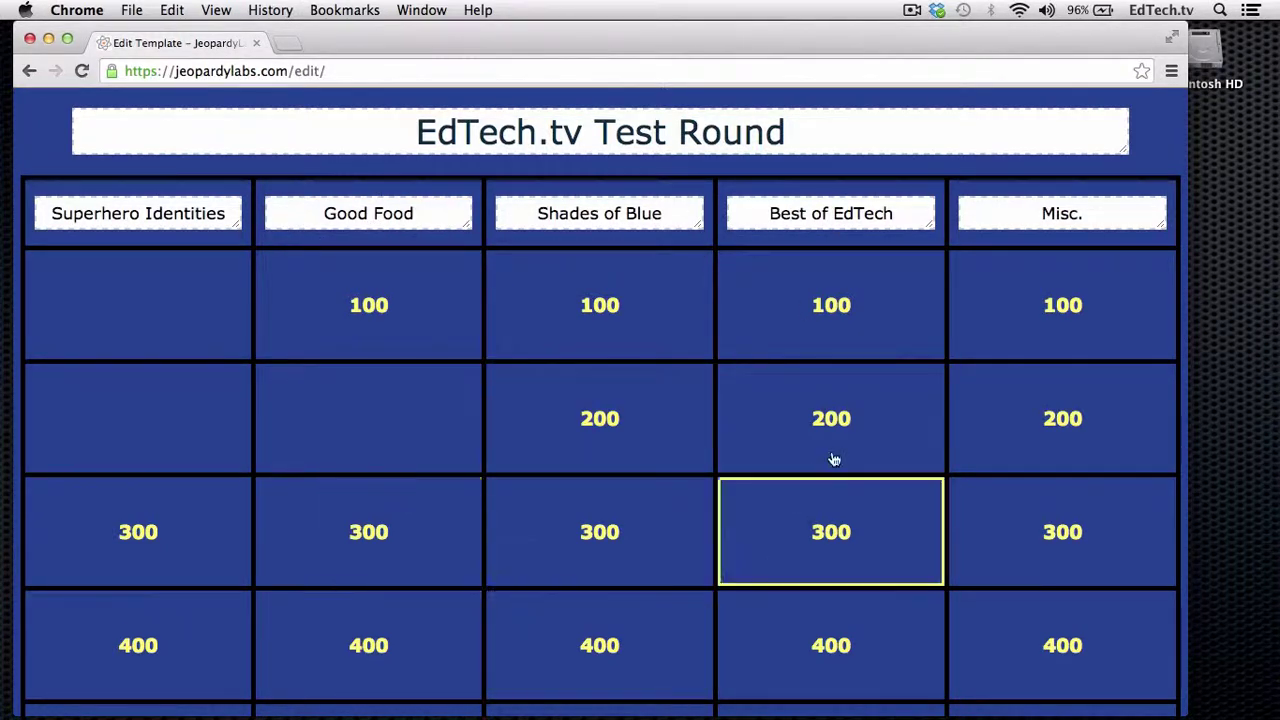
- Finish the EdTech.tv Test Round template using Continue below the board
scroll(531, 408, "down", 3)
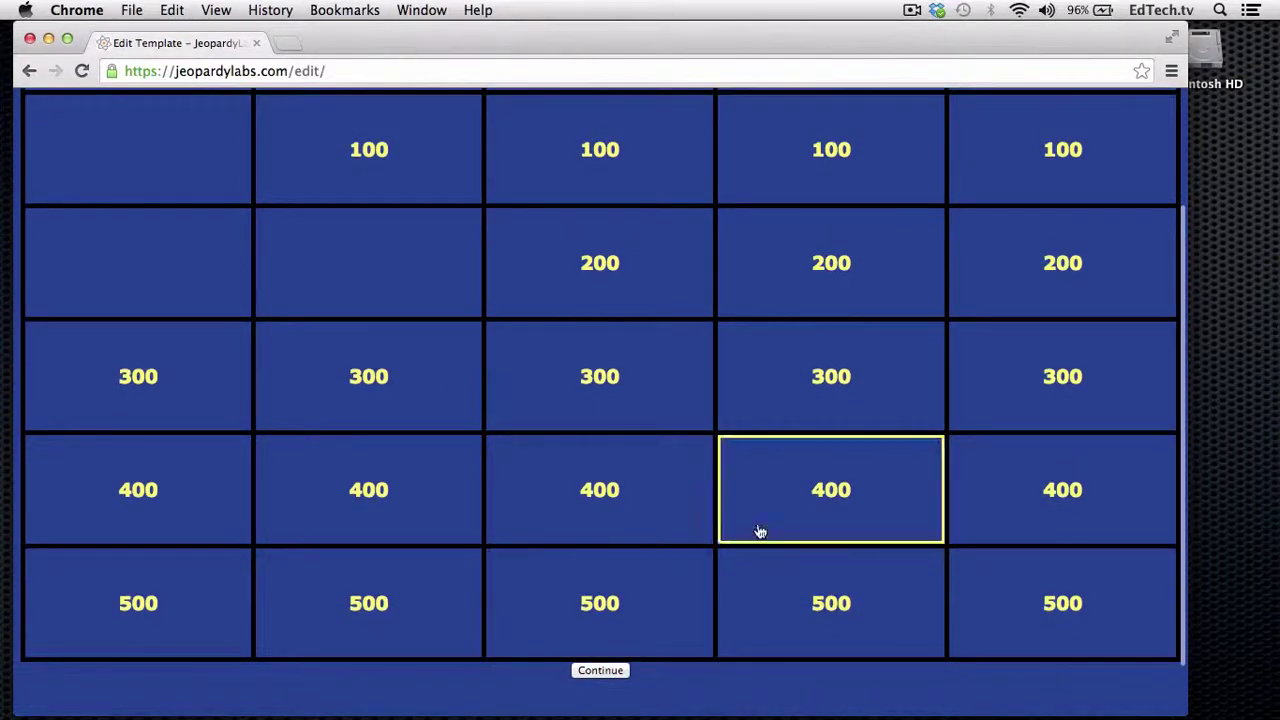
scroll(630, 580, "down", 1)
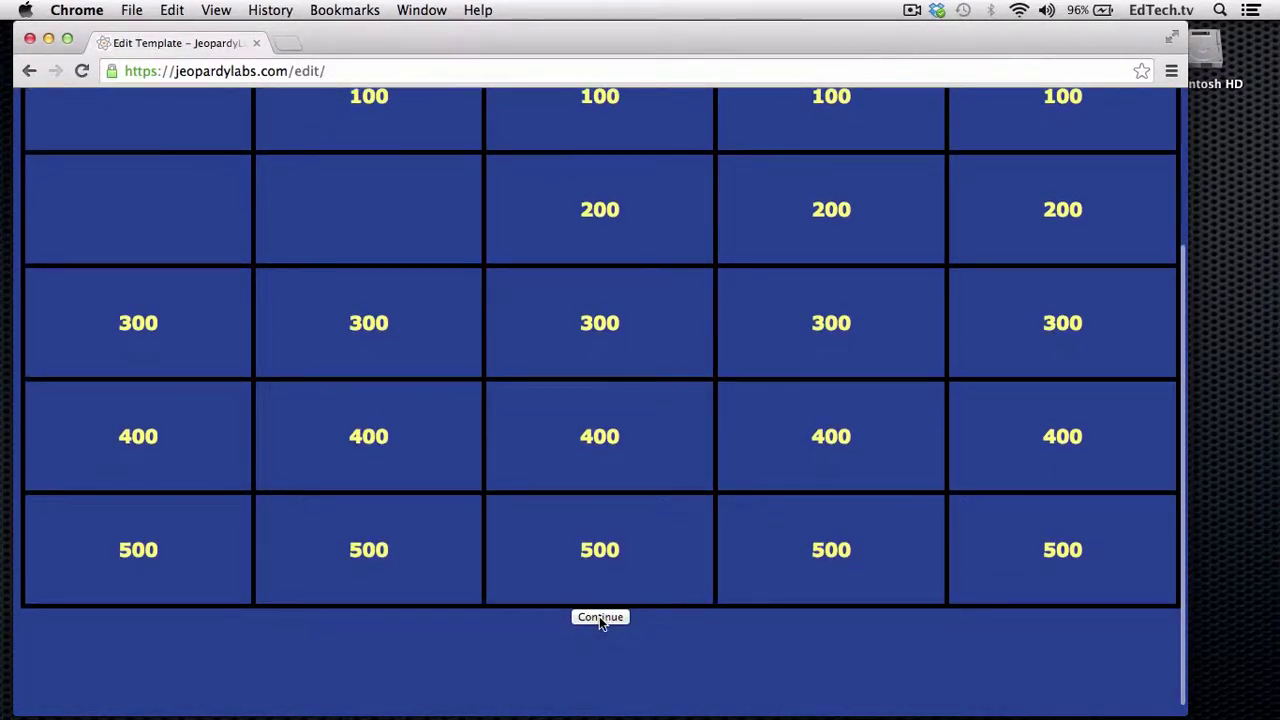
left_click(599, 618)
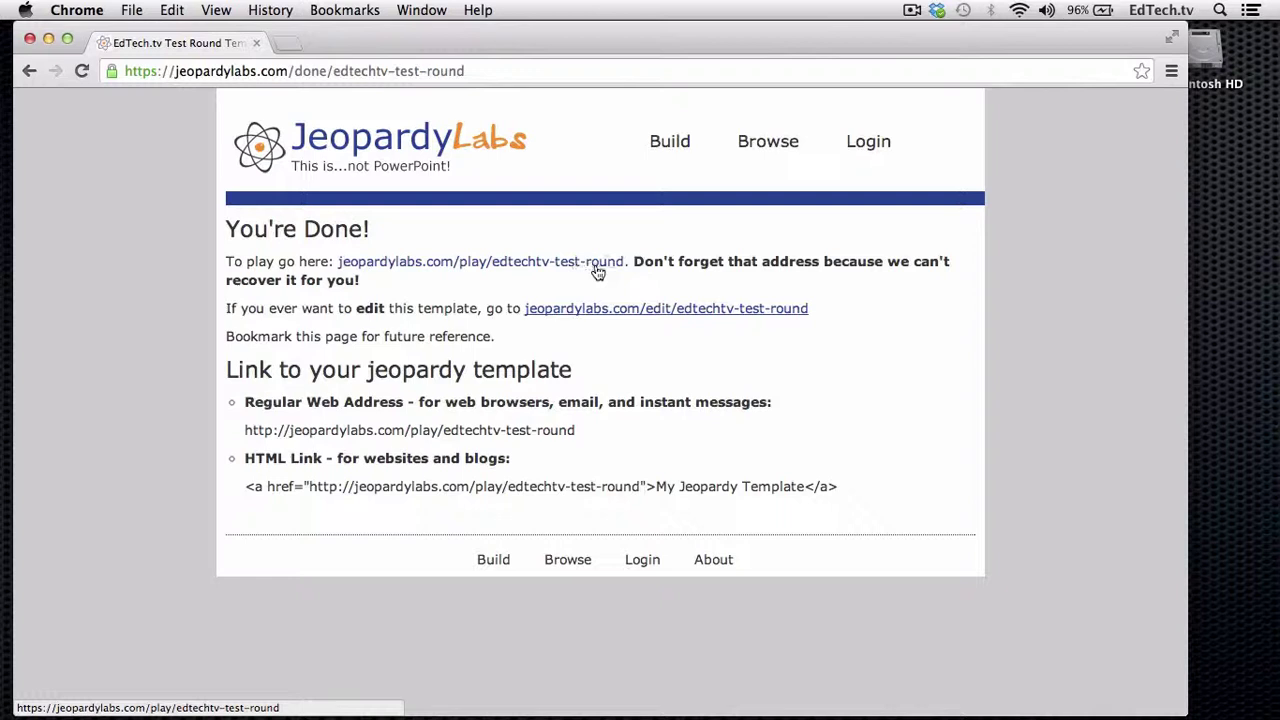
- Open the play link in a new tab and start the game with 3 teams
right_click(476, 268)
left_click(484, 274)
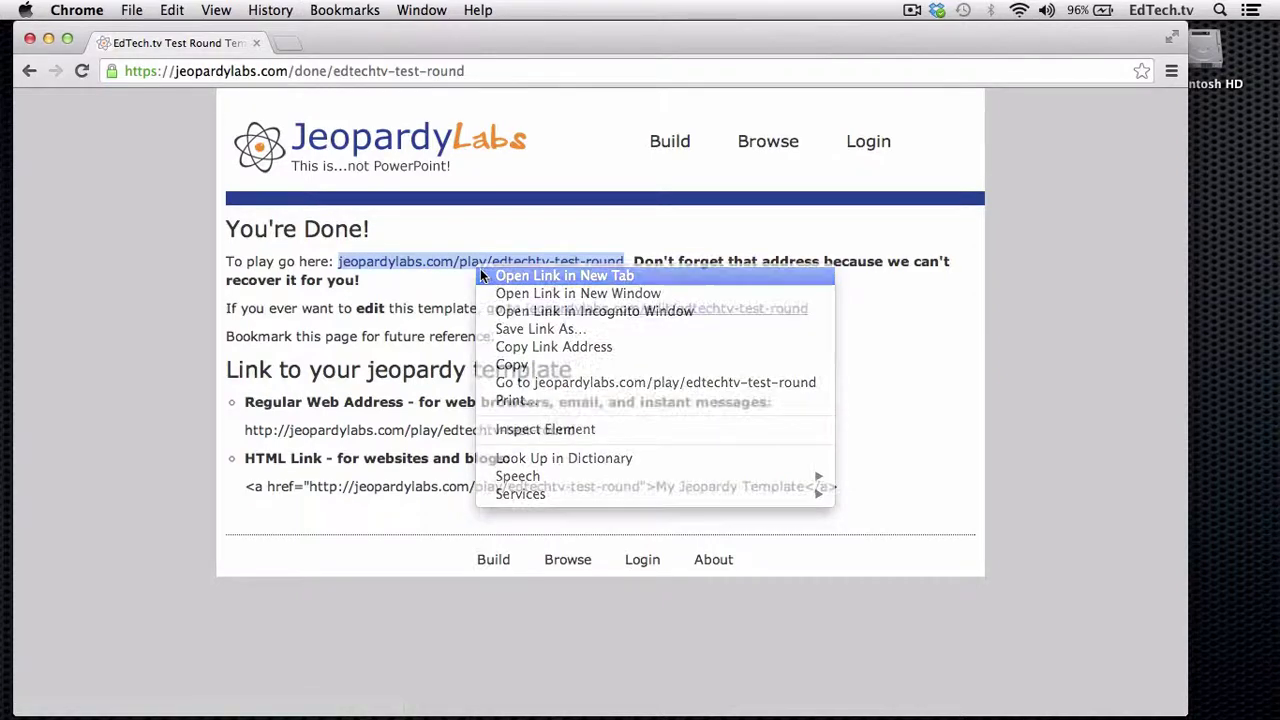
left_click(345, 43)
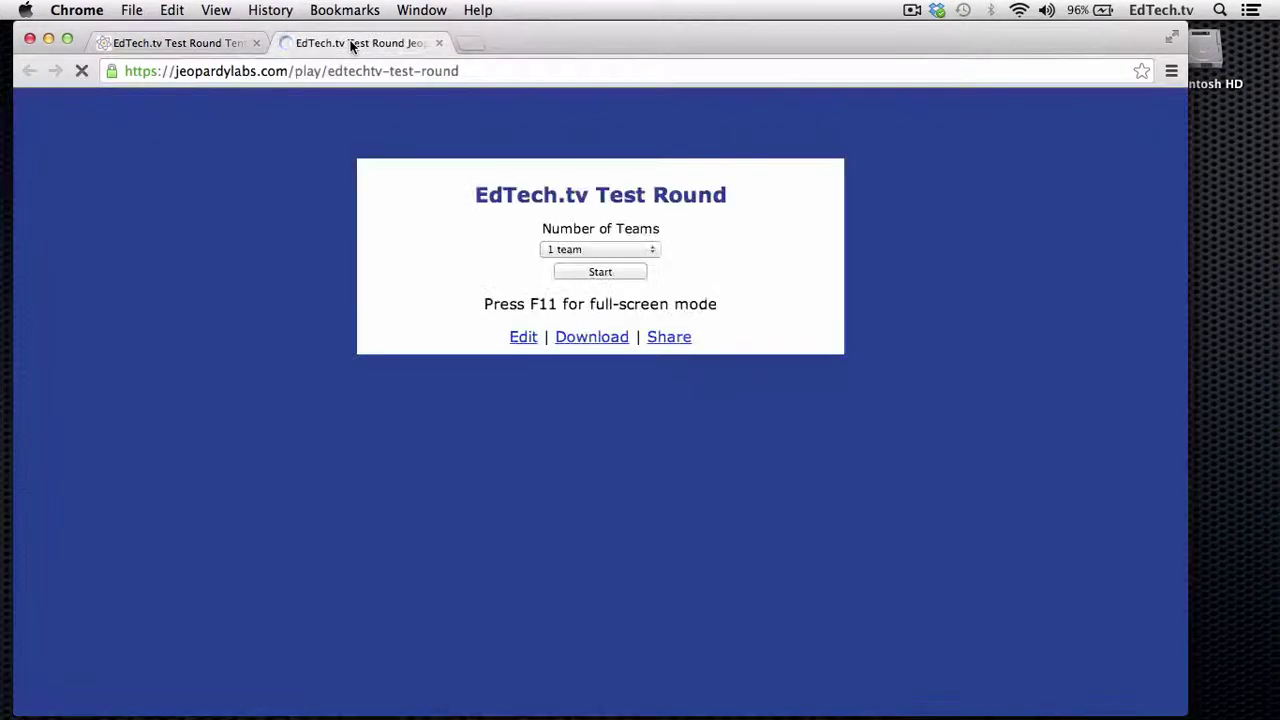
left_click(650, 249)
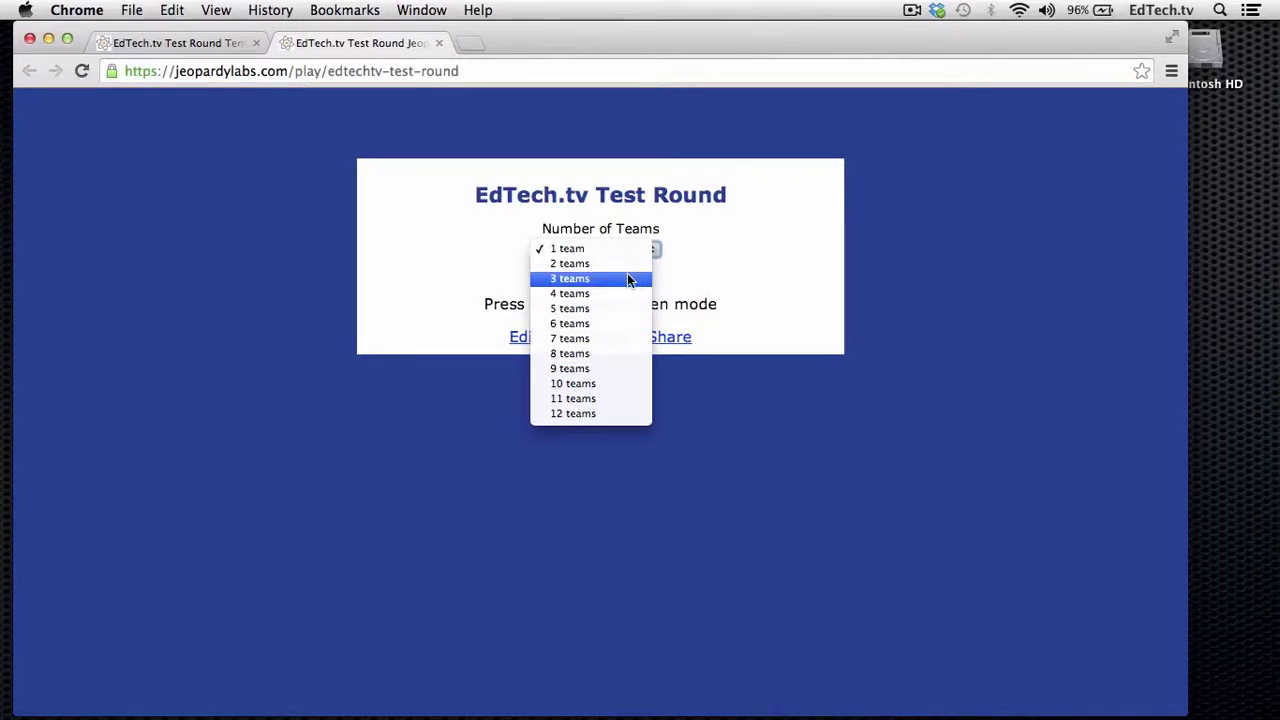
left_click(629, 279)
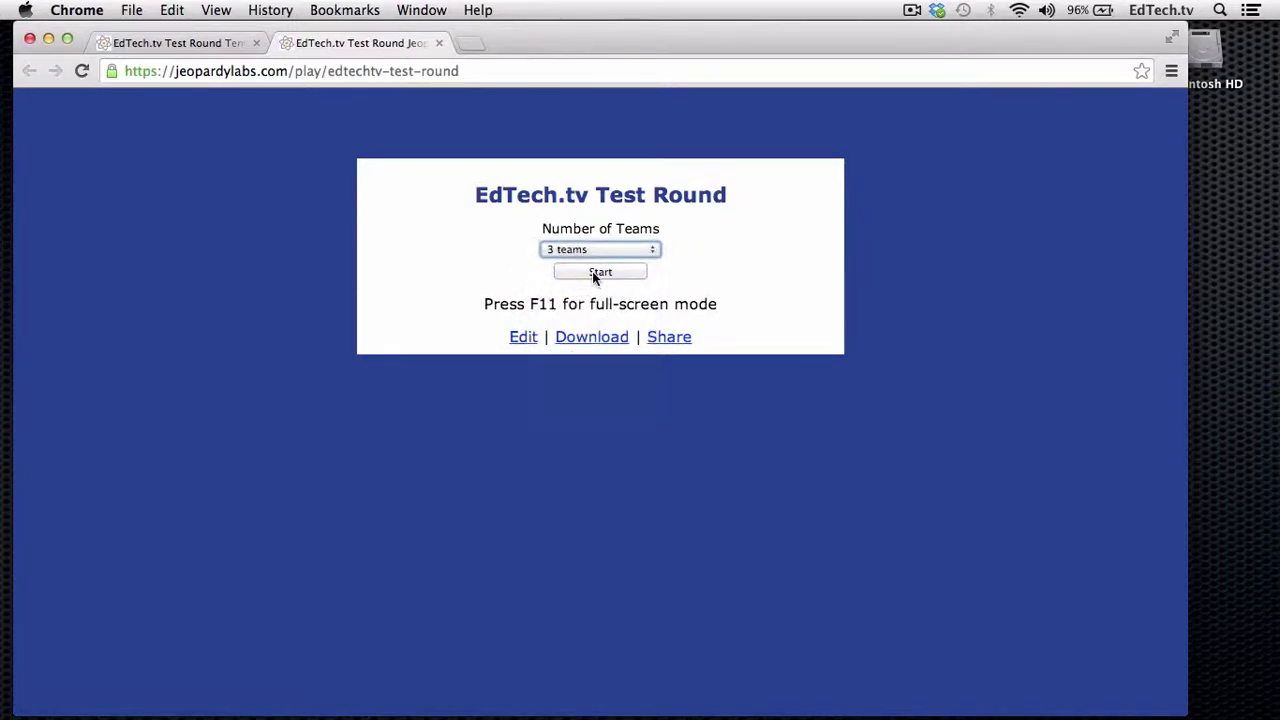
left_click(596, 273)
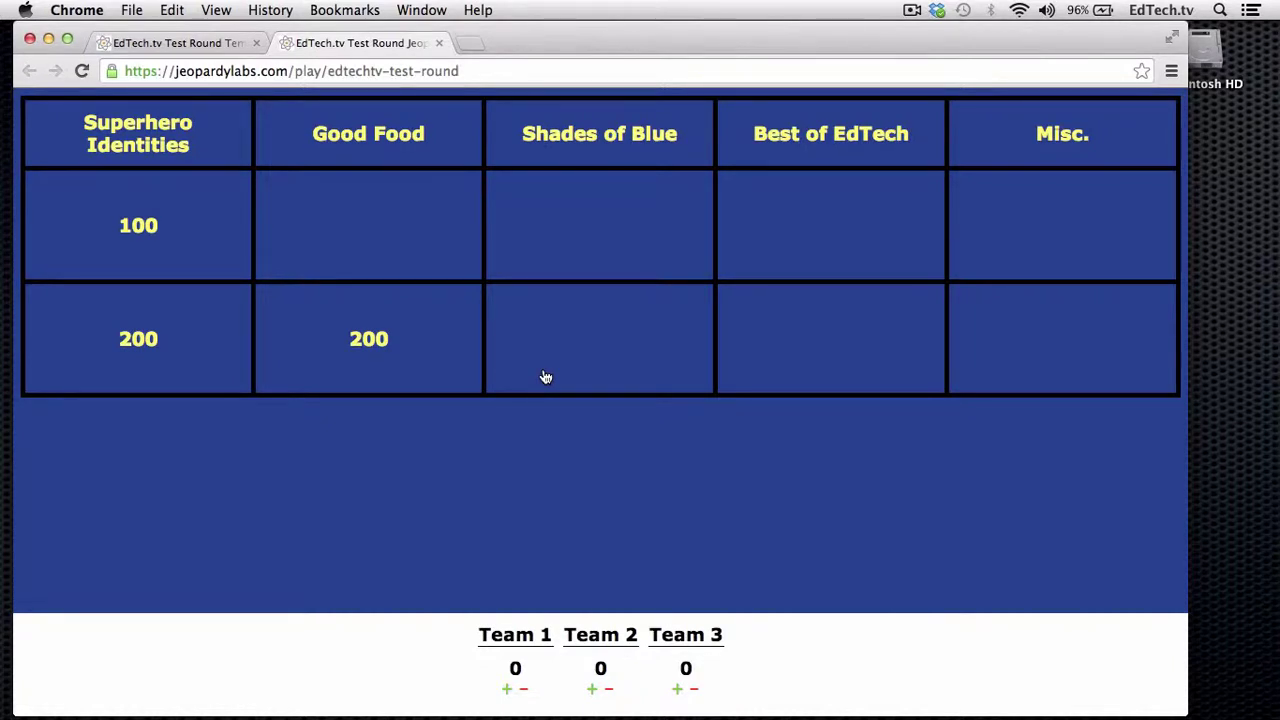
- In full screen, play the Superhero Identities 100 clue and award Team 1 100 points
key("ctrl+super+f")
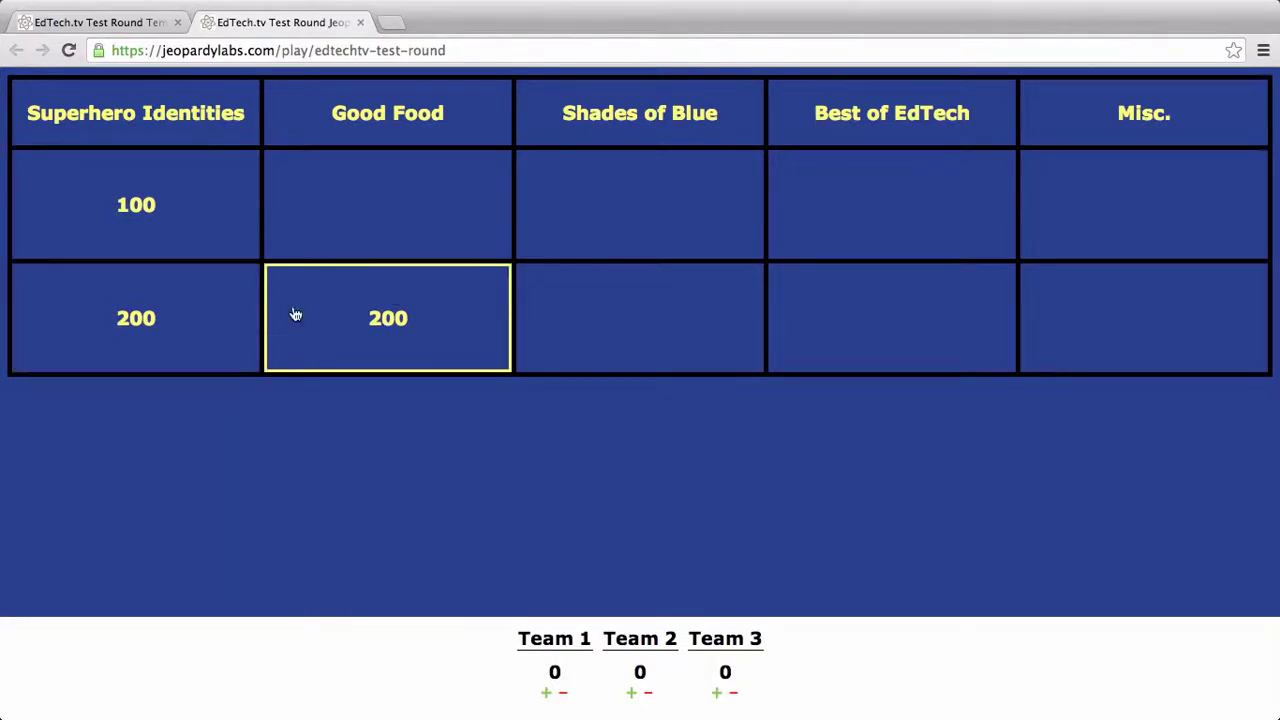
left_click(201, 244)
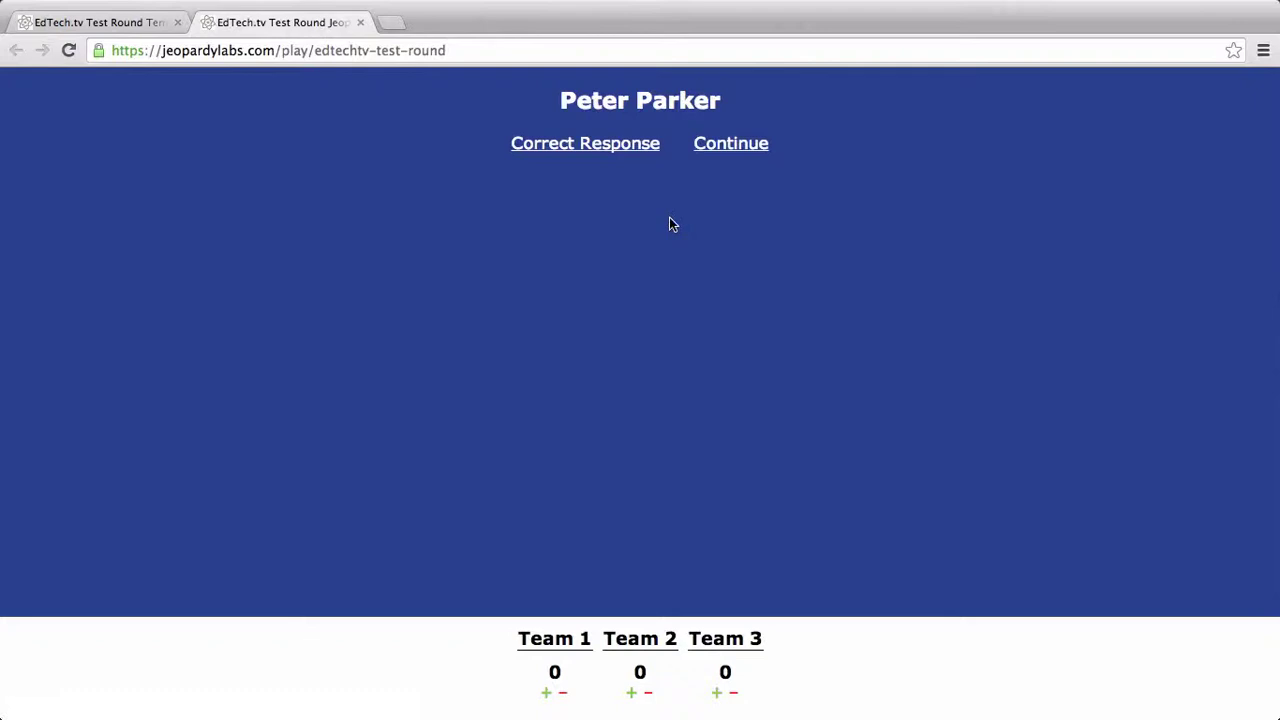
left_click(622, 150)
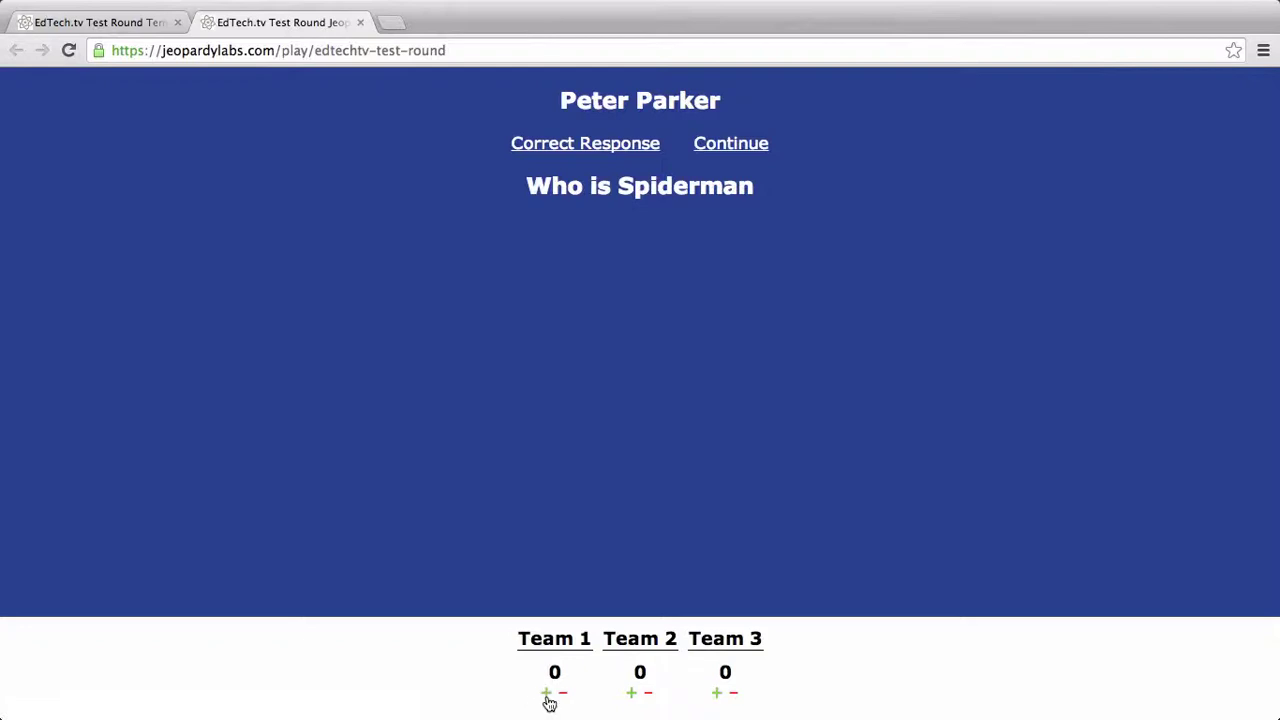
left_click(547, 696)
left_click(745, 148)
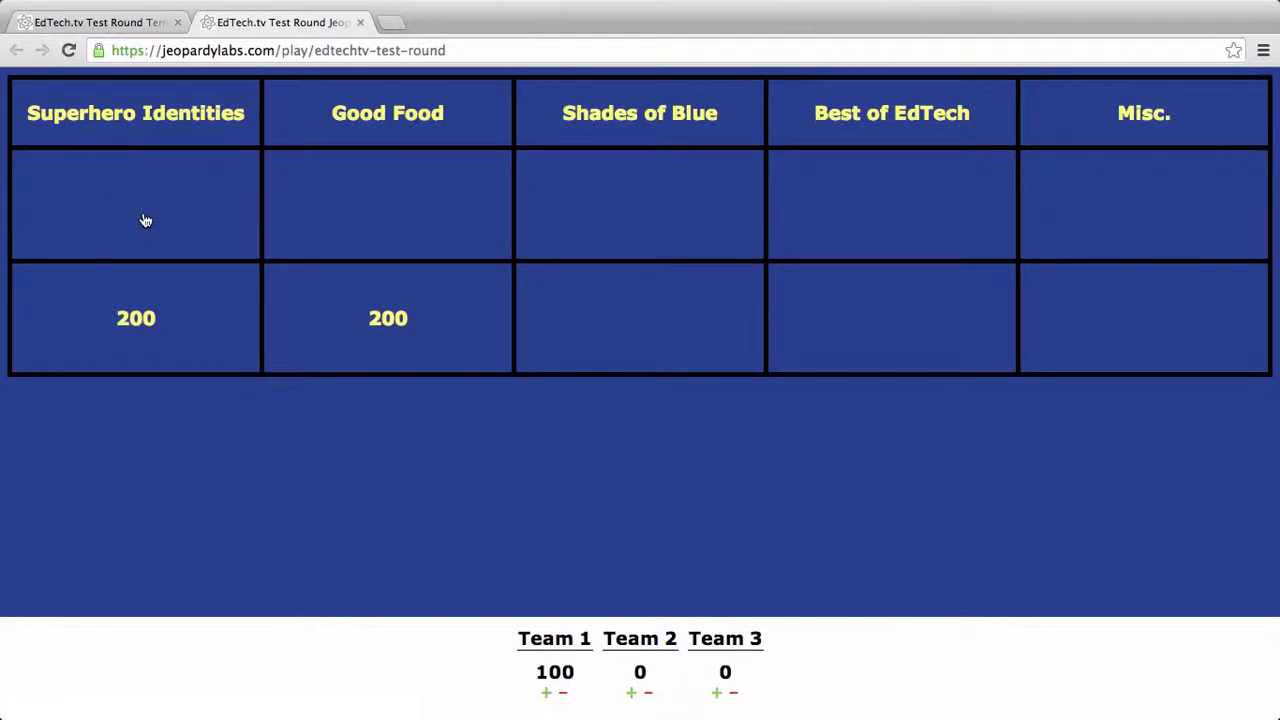
- Play the Superhero Identities 200 clue, deducting 200 points from Team 2
left_click(140, 302)
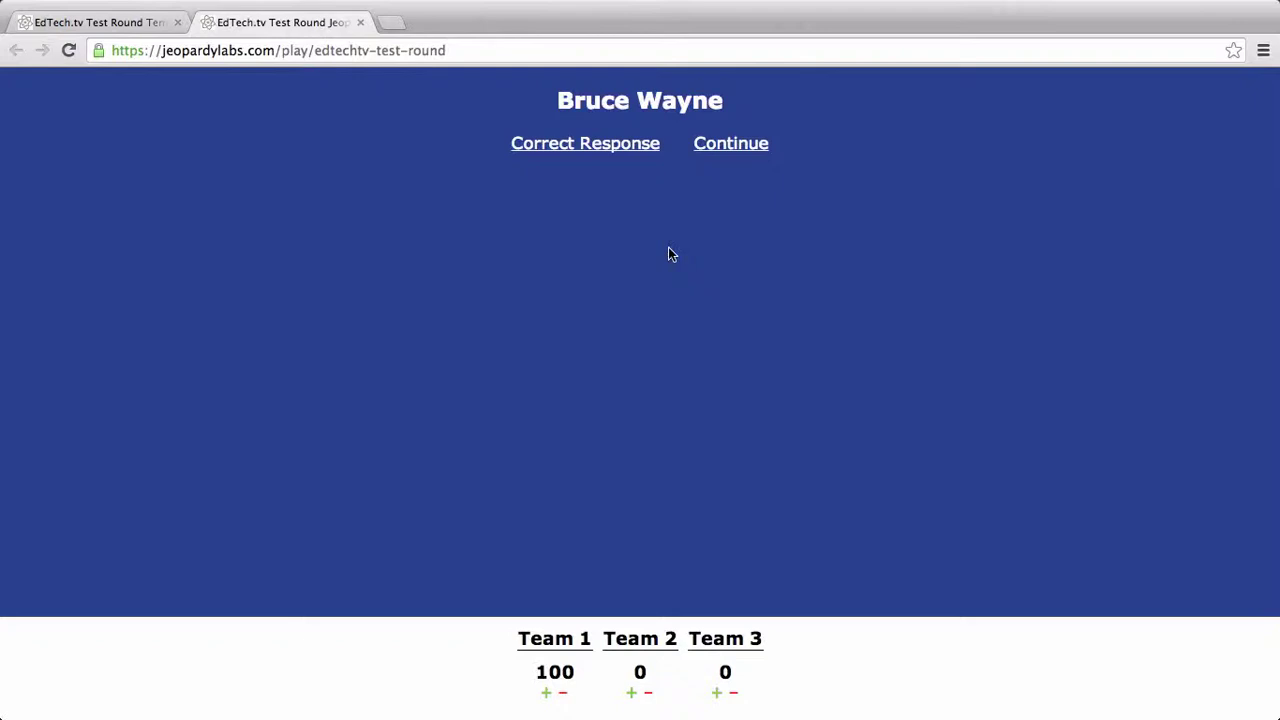
left_click(648, 694)
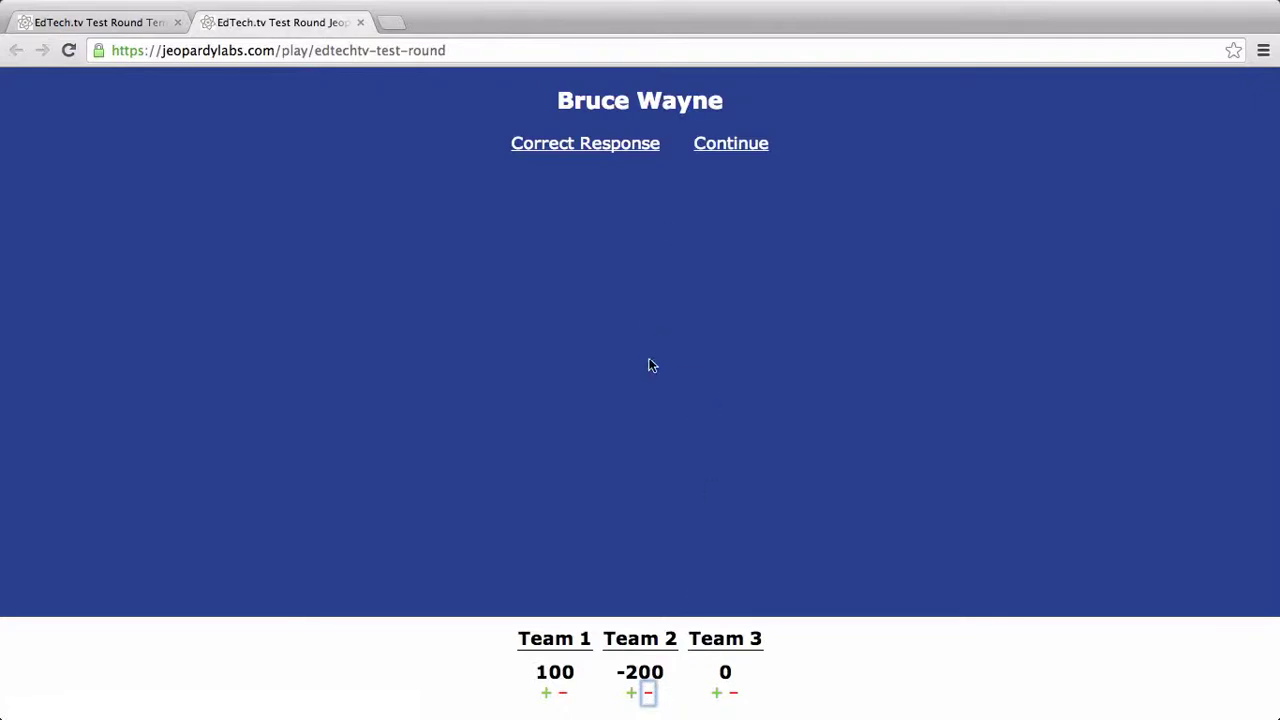
left_click(646, 146)
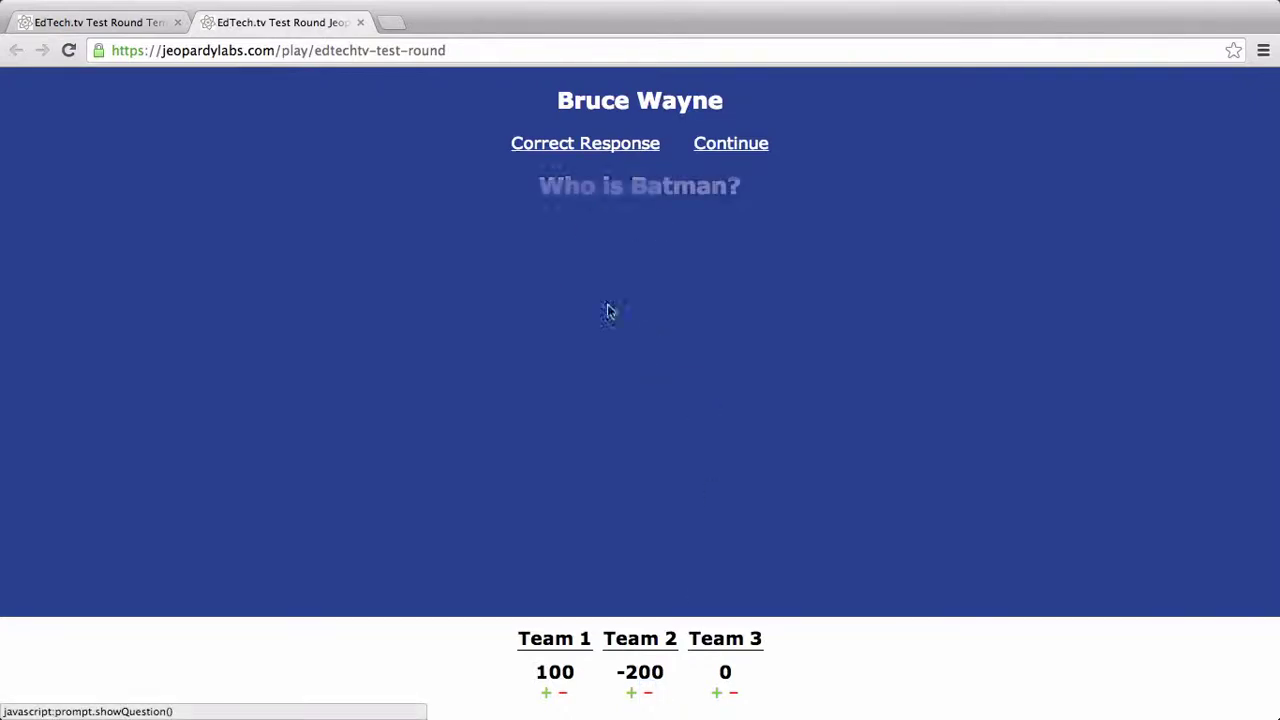
left_click(708, 146)
- Play the Good Food 200 clue, revealing the Pizza response, and return to the board
left_click(379, 321)
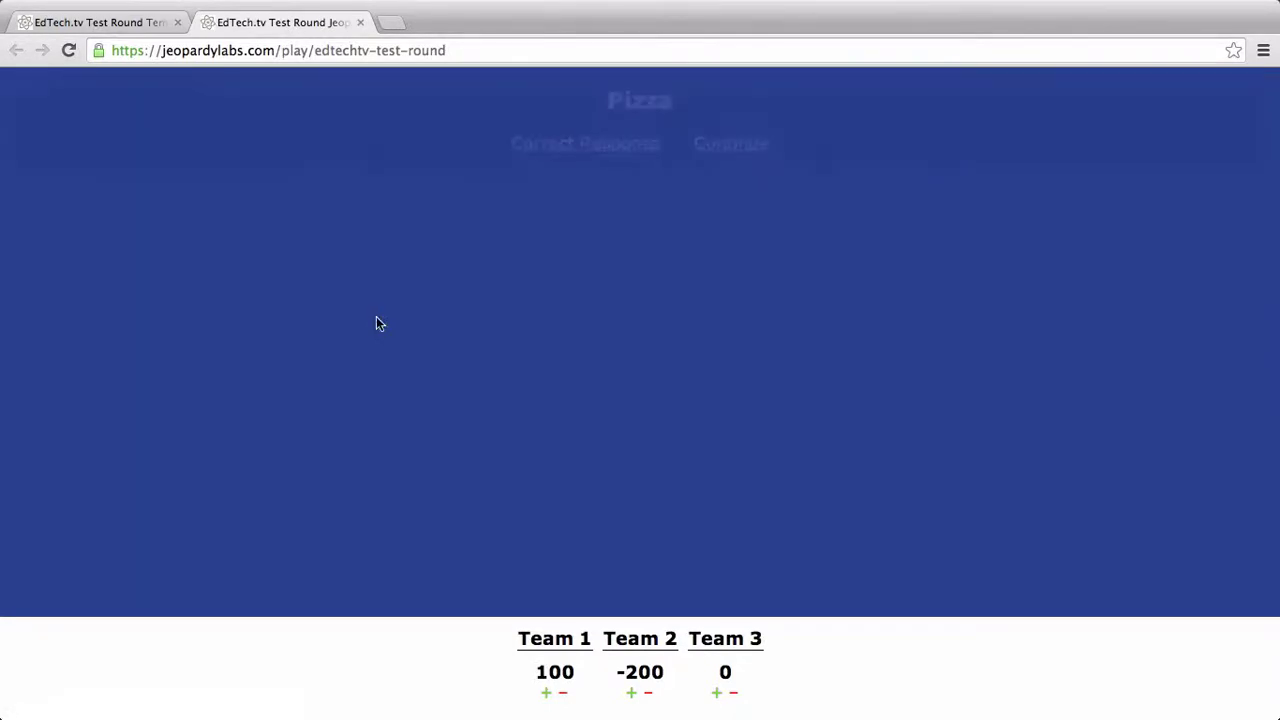
left_click(618, 152)
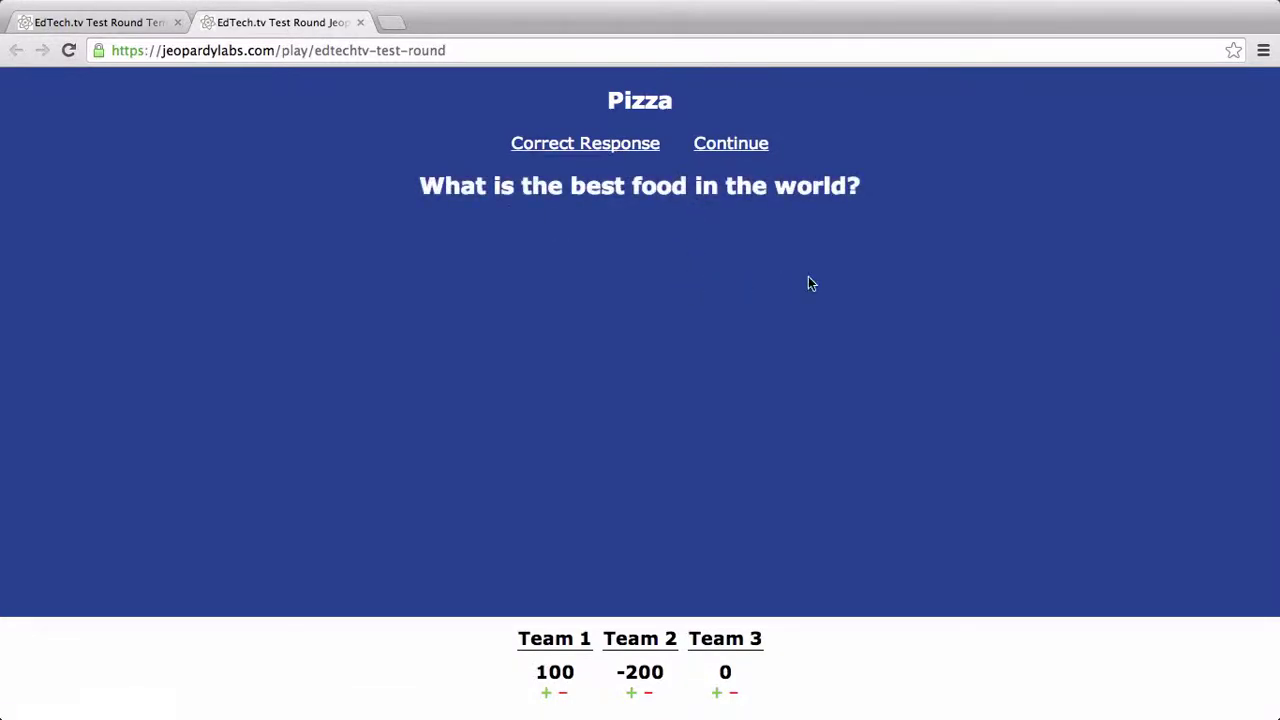
left_click(745, 148)
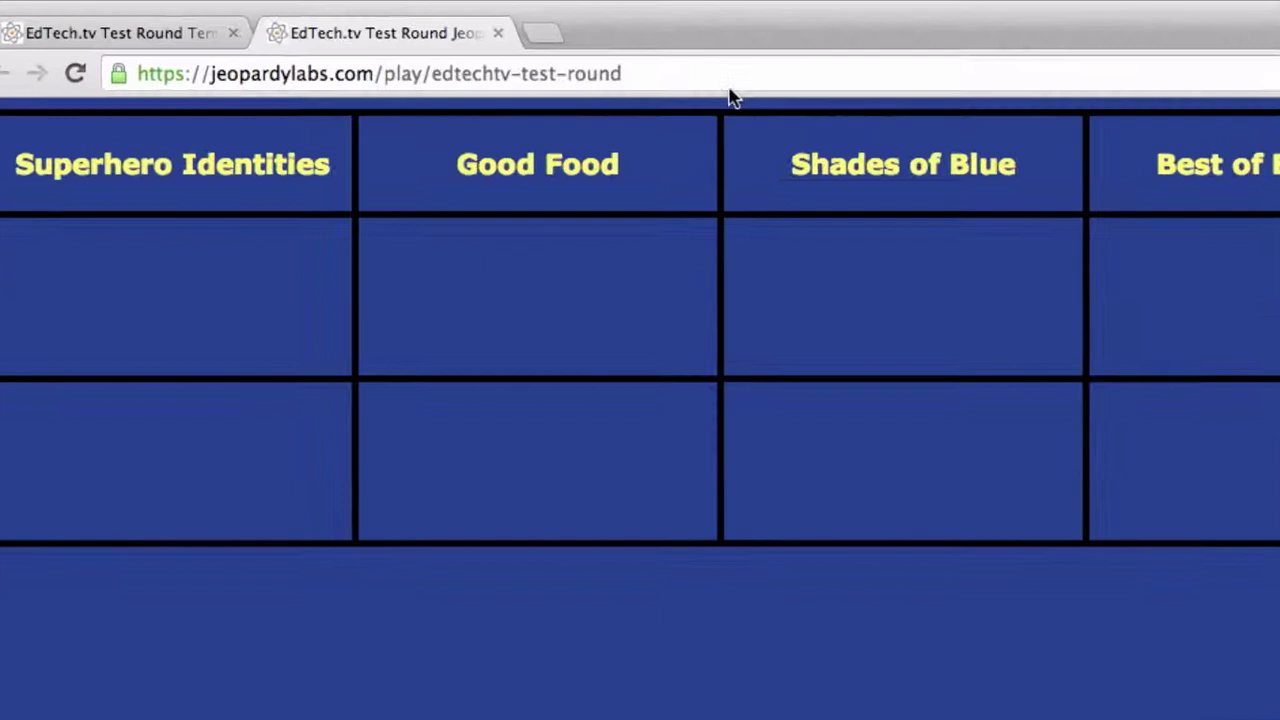
- Reload the game page and restart the game with 12 teams
left_click(489, 50)
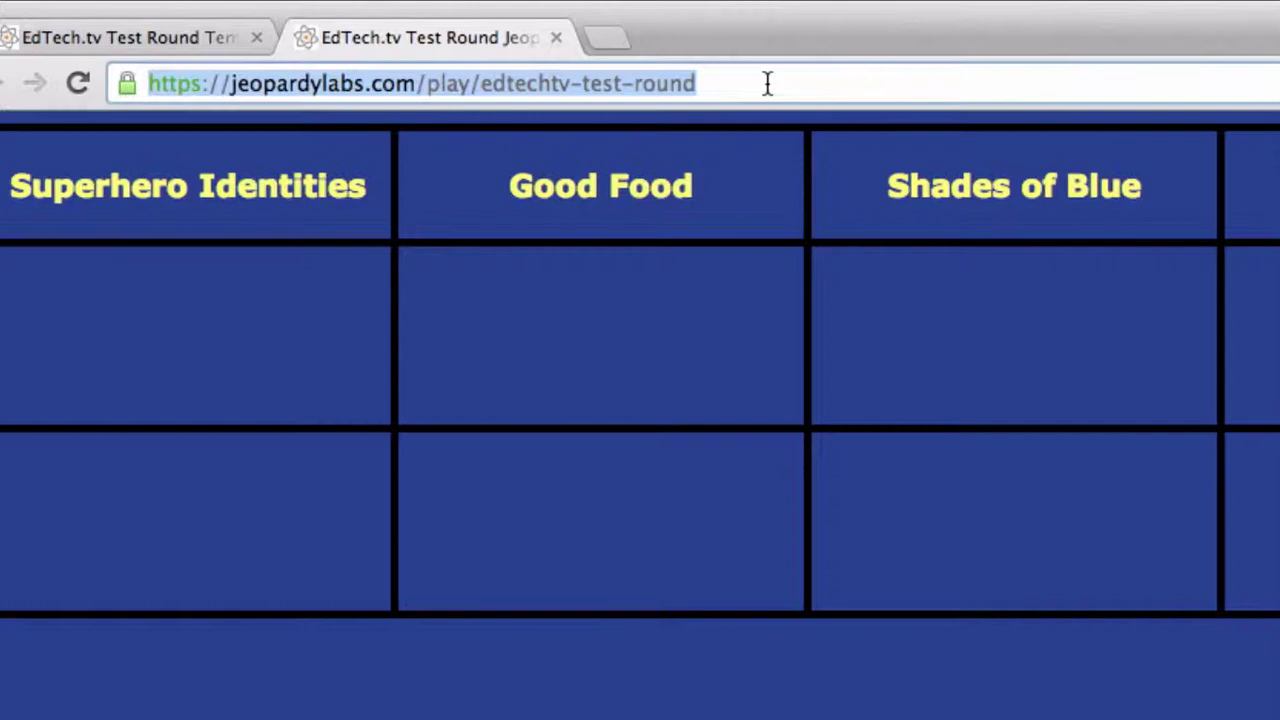
key("Return")
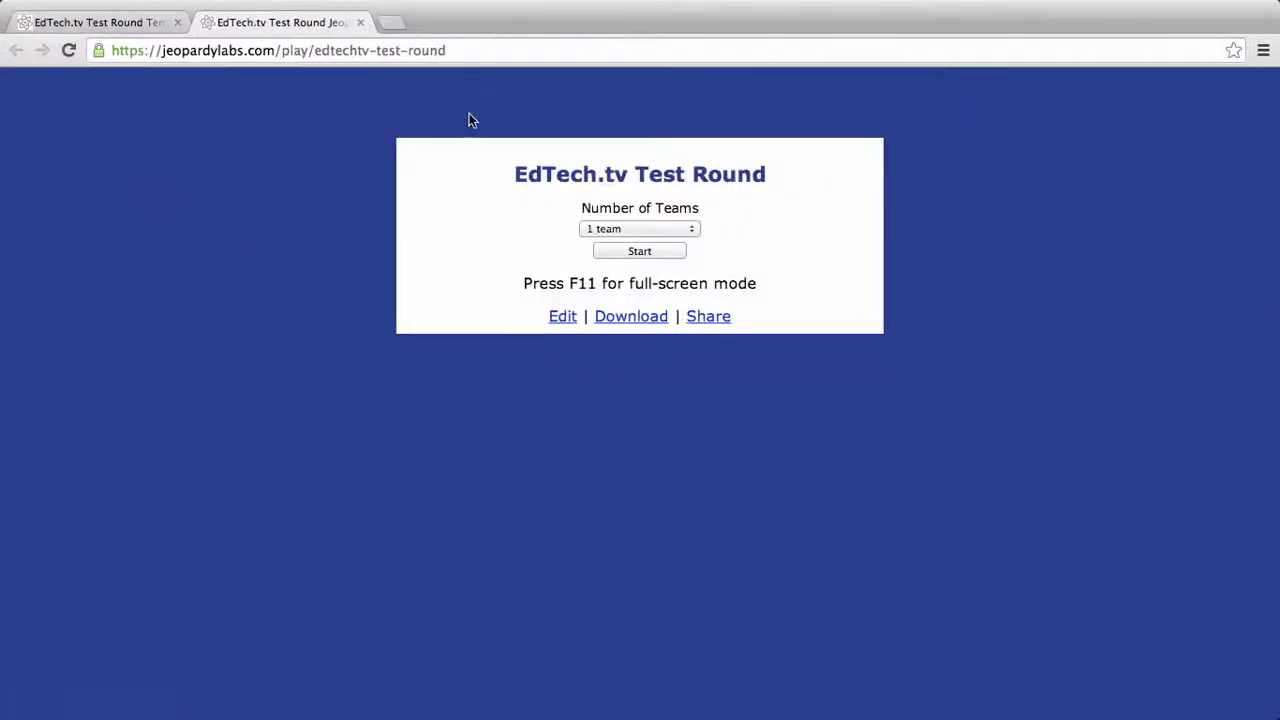
left_click(682, 227)
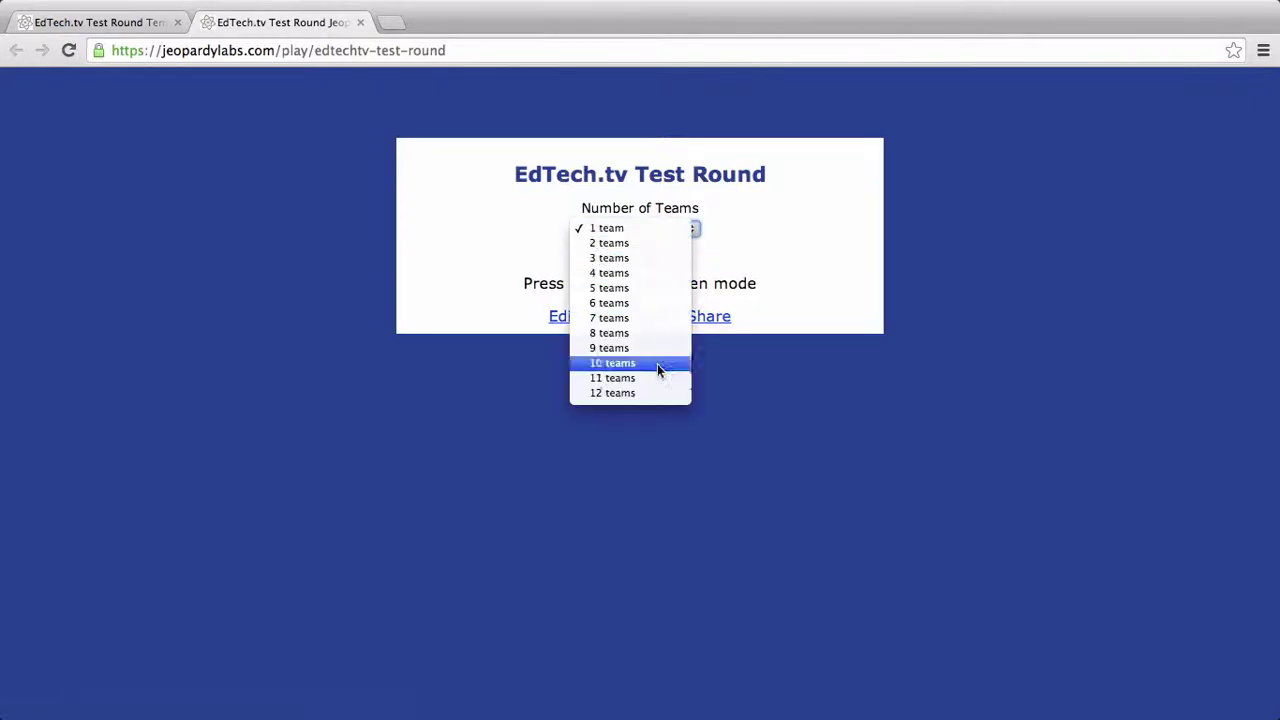
left_click(655, 393)
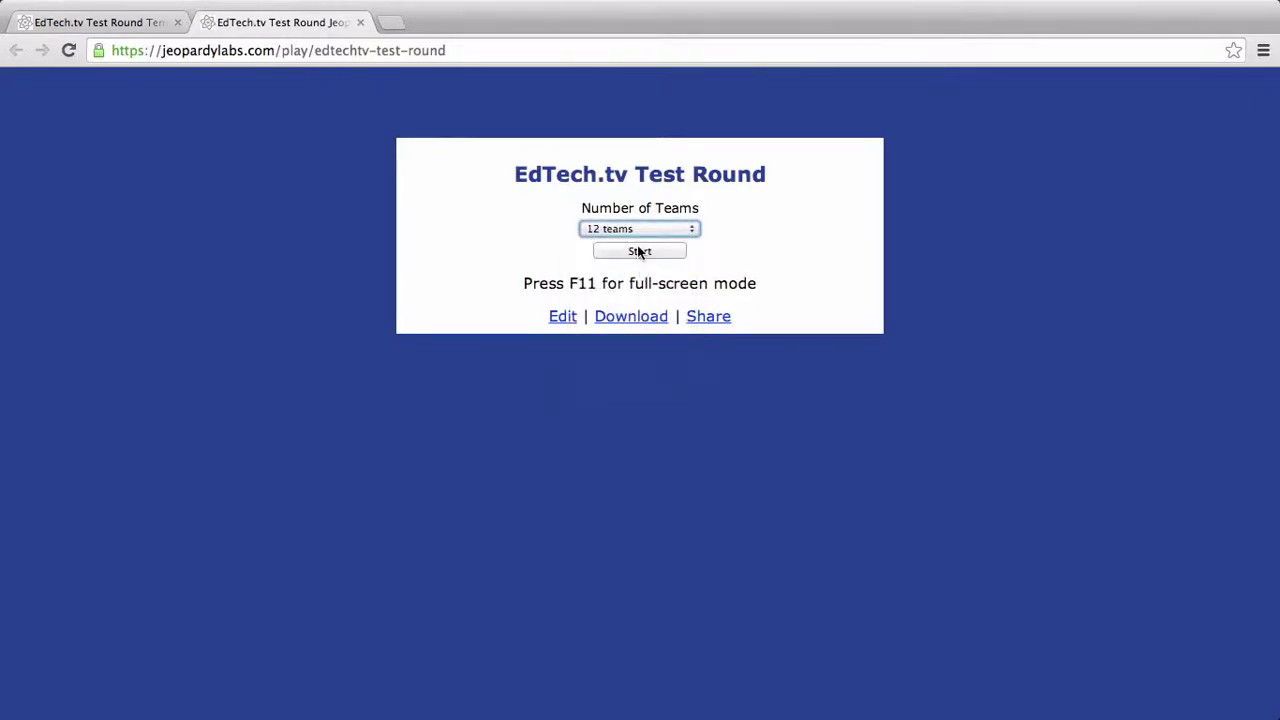
left_click(640, 252)
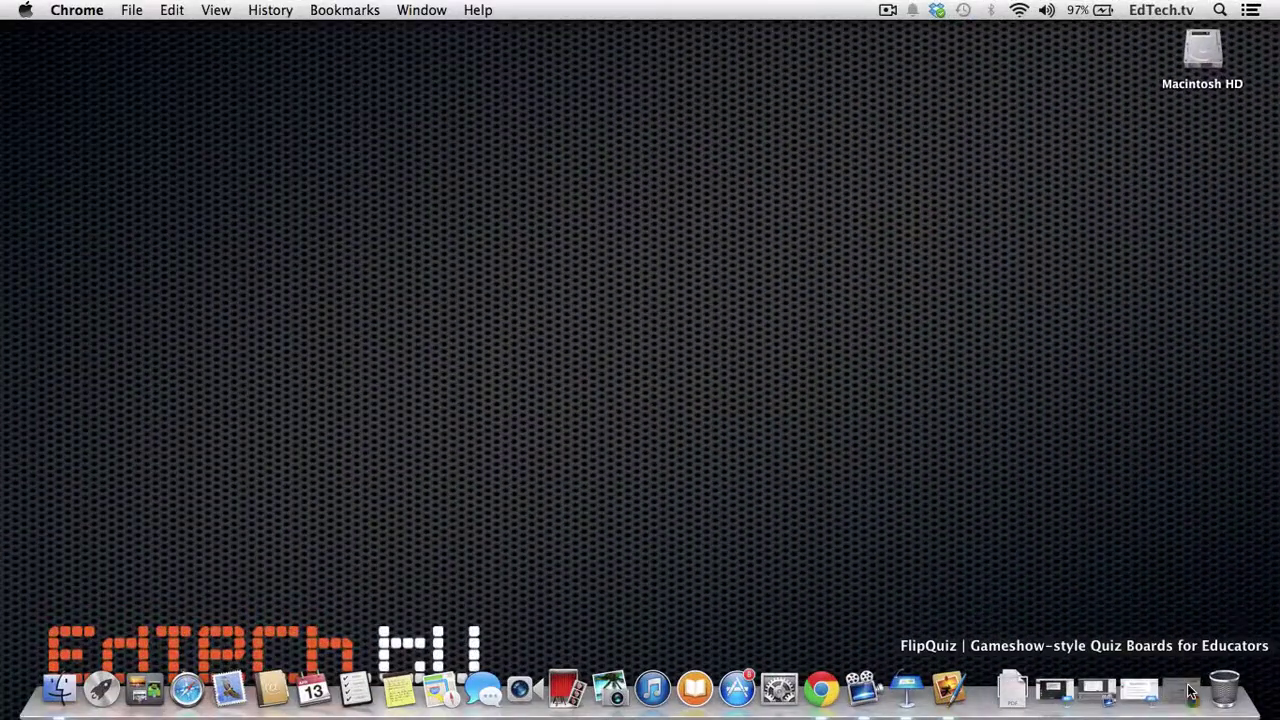
- Scroll through the flipquiz.me home page, including What is FlipQuiz?, and back to the top
left_click(1190, 690)
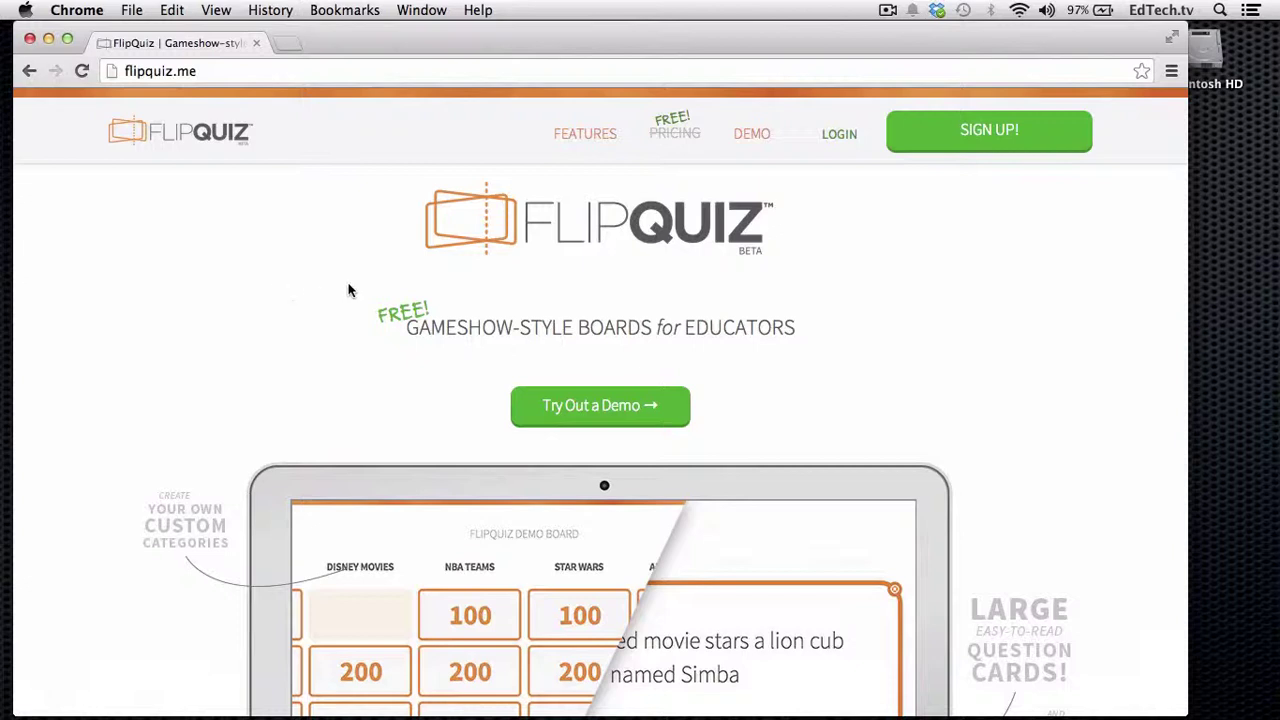
scroll(349, 290, "down", 3)
scroll(349, 290, "down", 20)
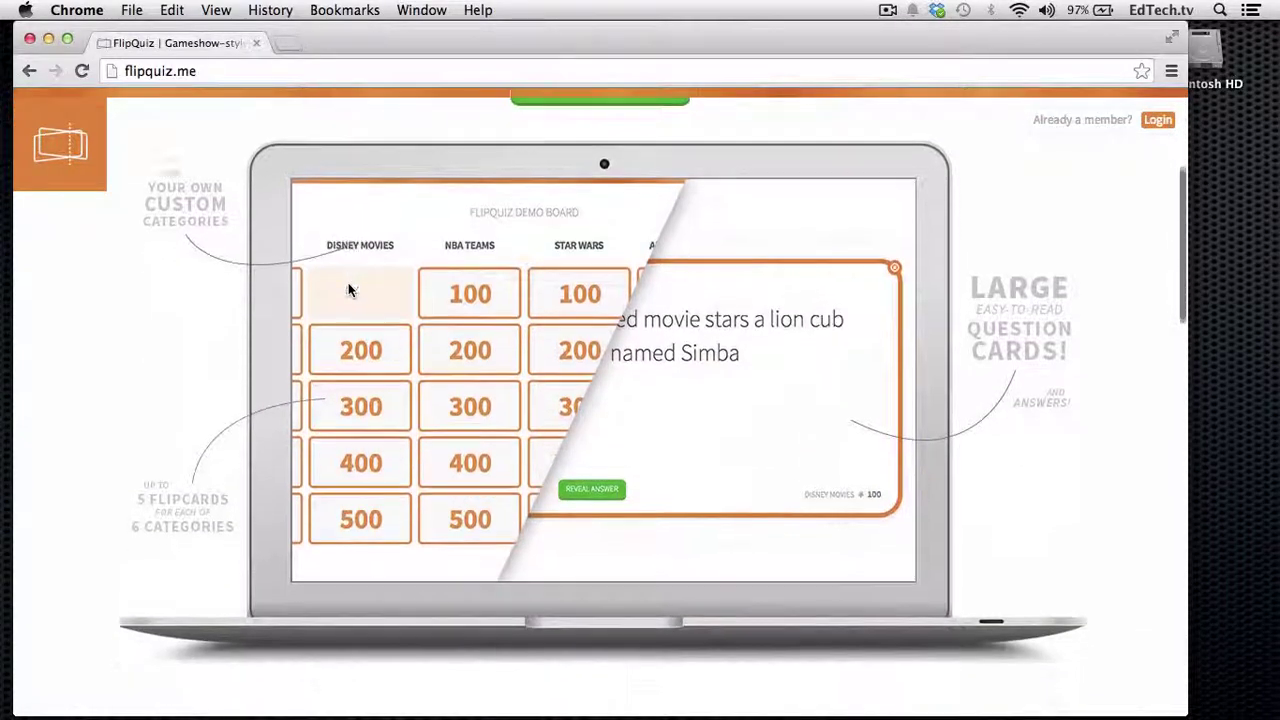
scroll(349, 290, "up", 20)
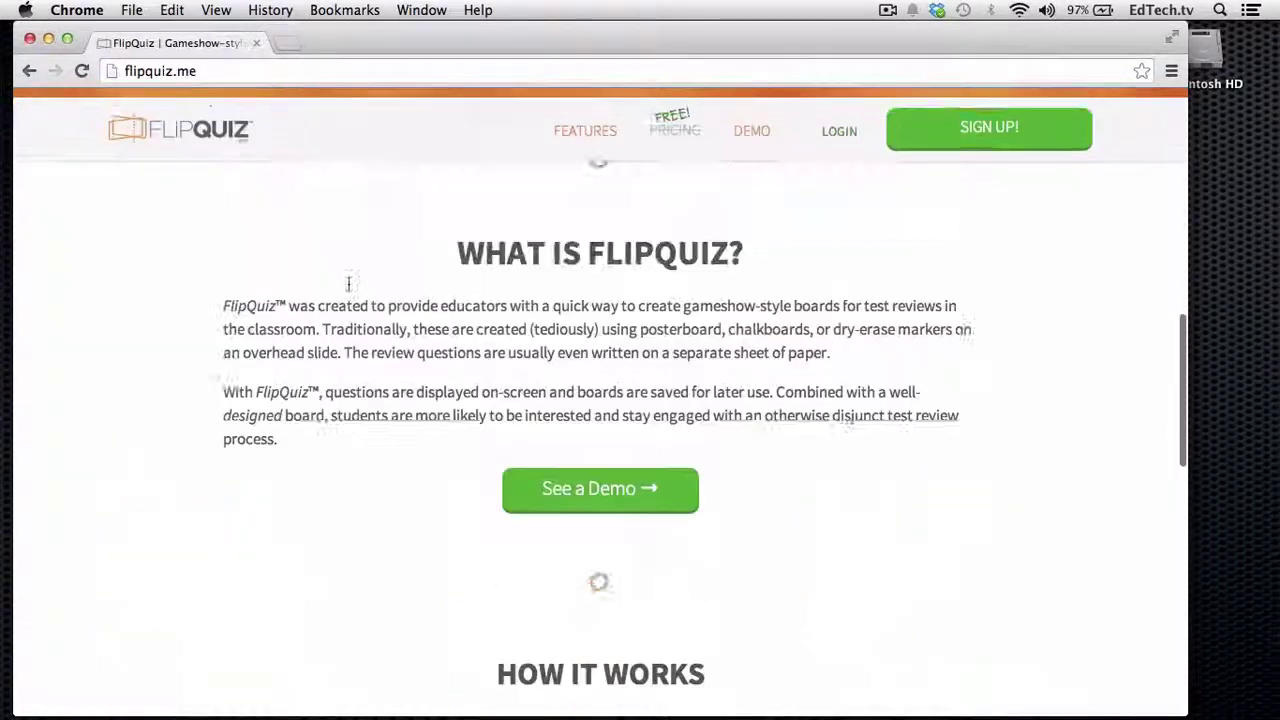
scroll(349, 290, "up", 2)
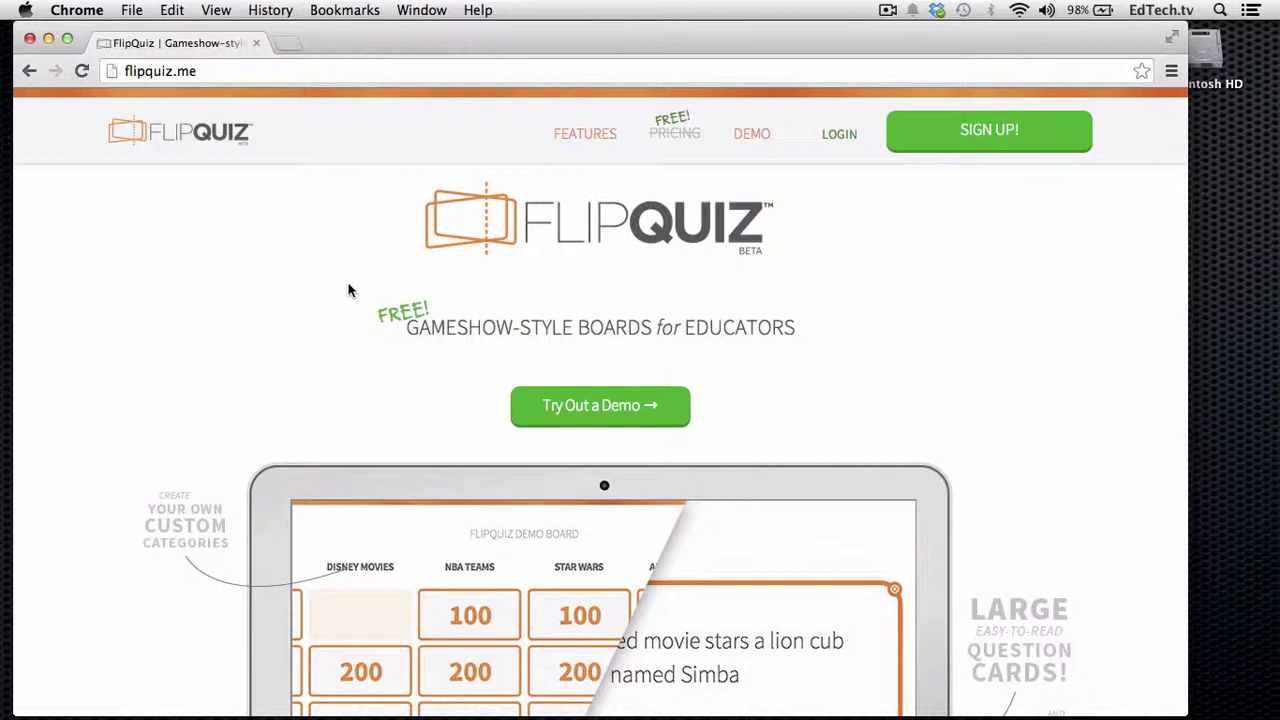
scroll(349, 290, "down", 1)
scroll(349, 290, "up", 1)
- Log in to FlipQuiz with the account's e-mail and password
left_click(840, 138)
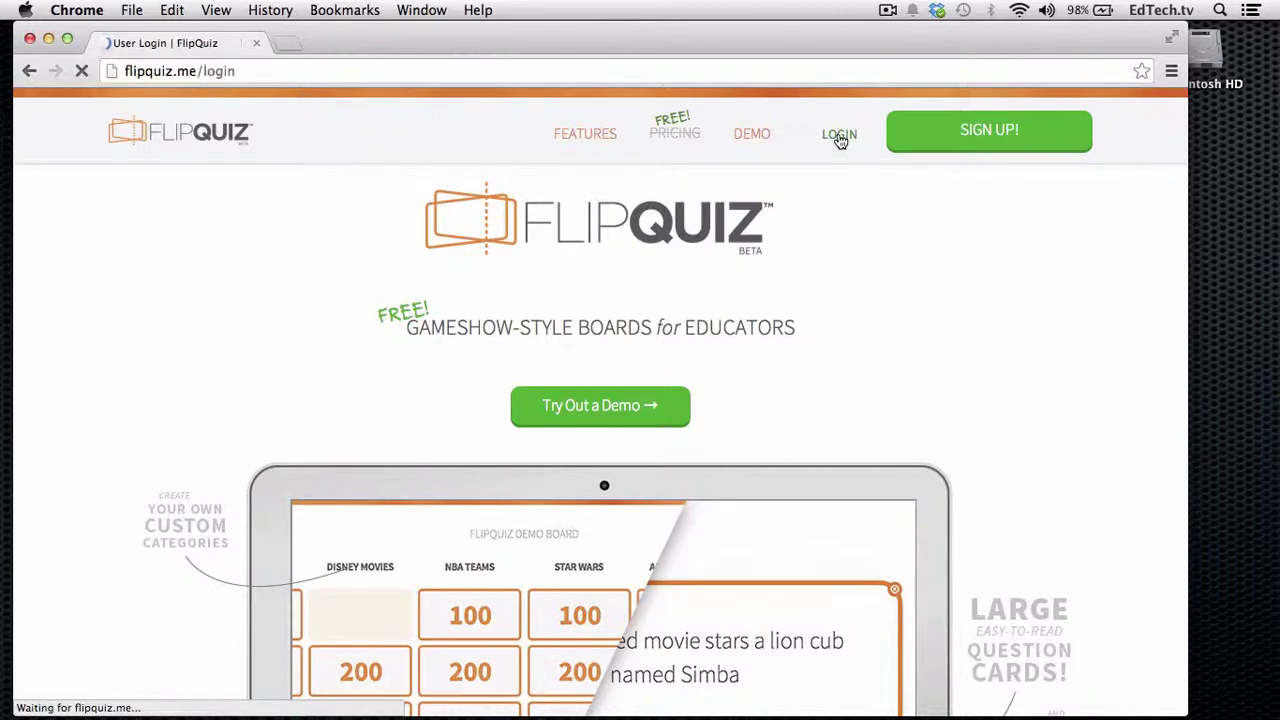
key("Tab")
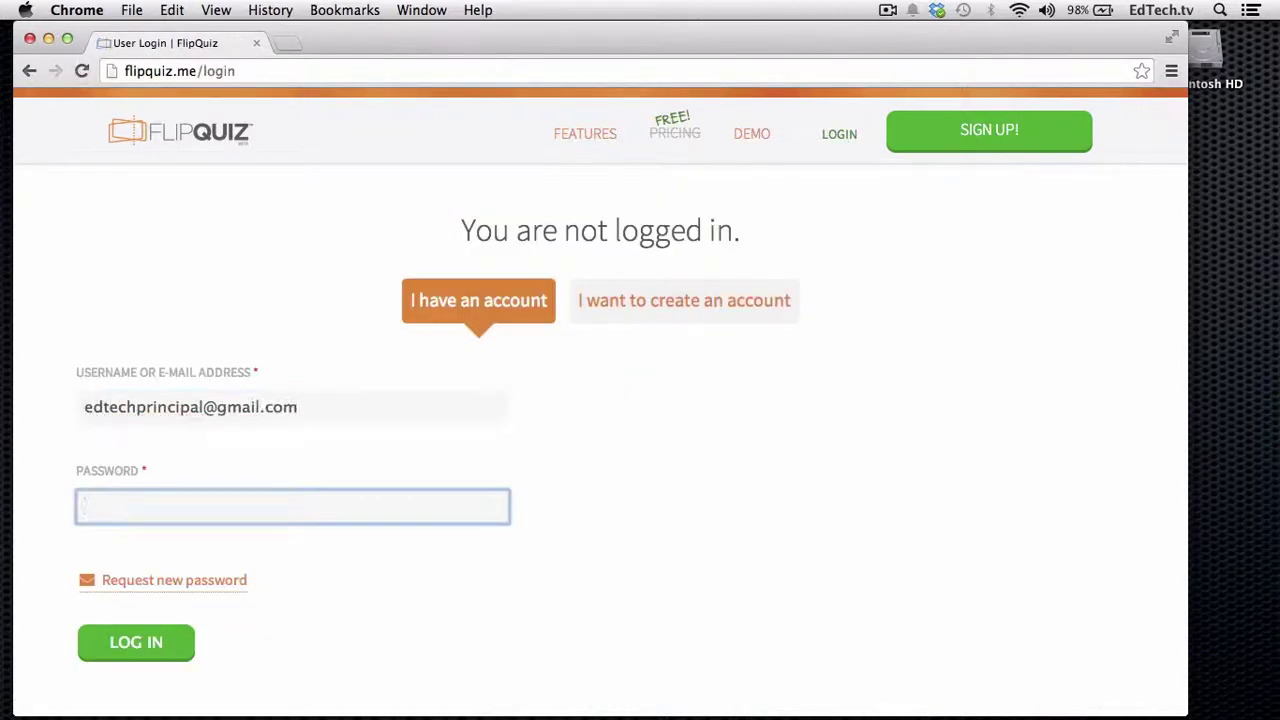
type("••••••••••")
left_click(157, 641)
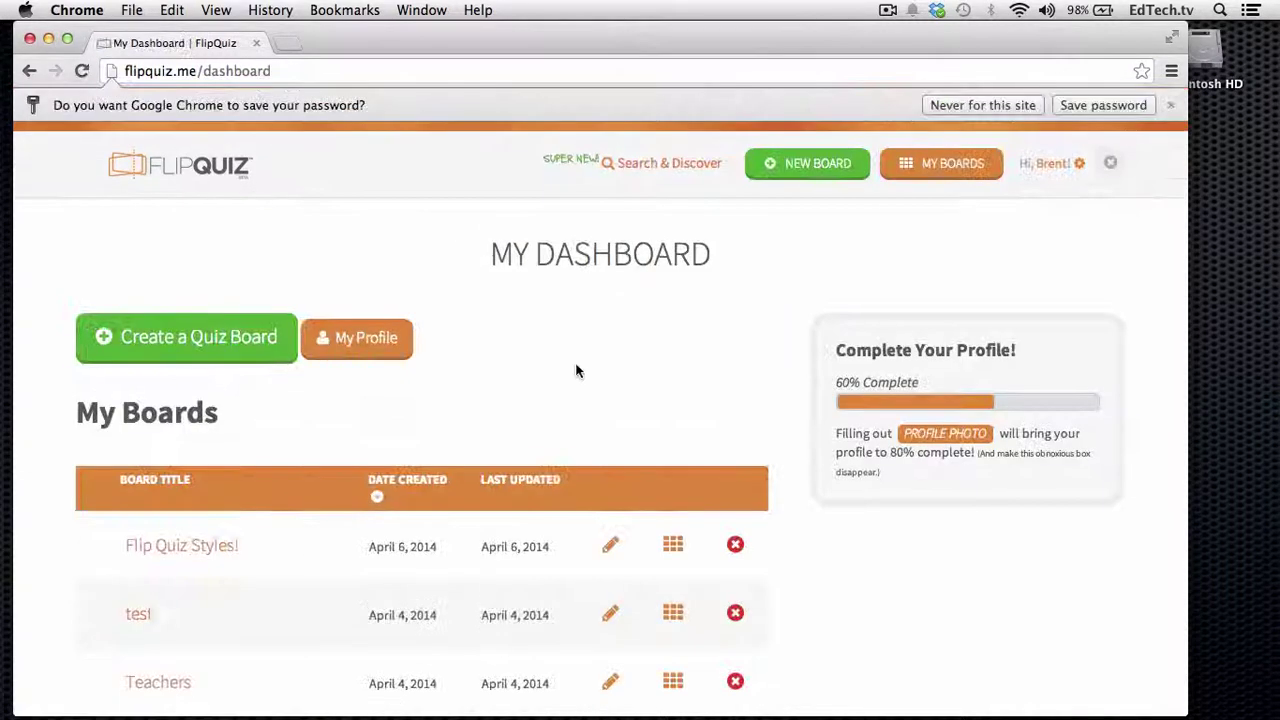
- Scroll through My Dashboard to review the boards Flip Quiz Styles!, test and Teachers
scroll(603, 368, "down", 2)
scroll(603, 368, "up", 1)
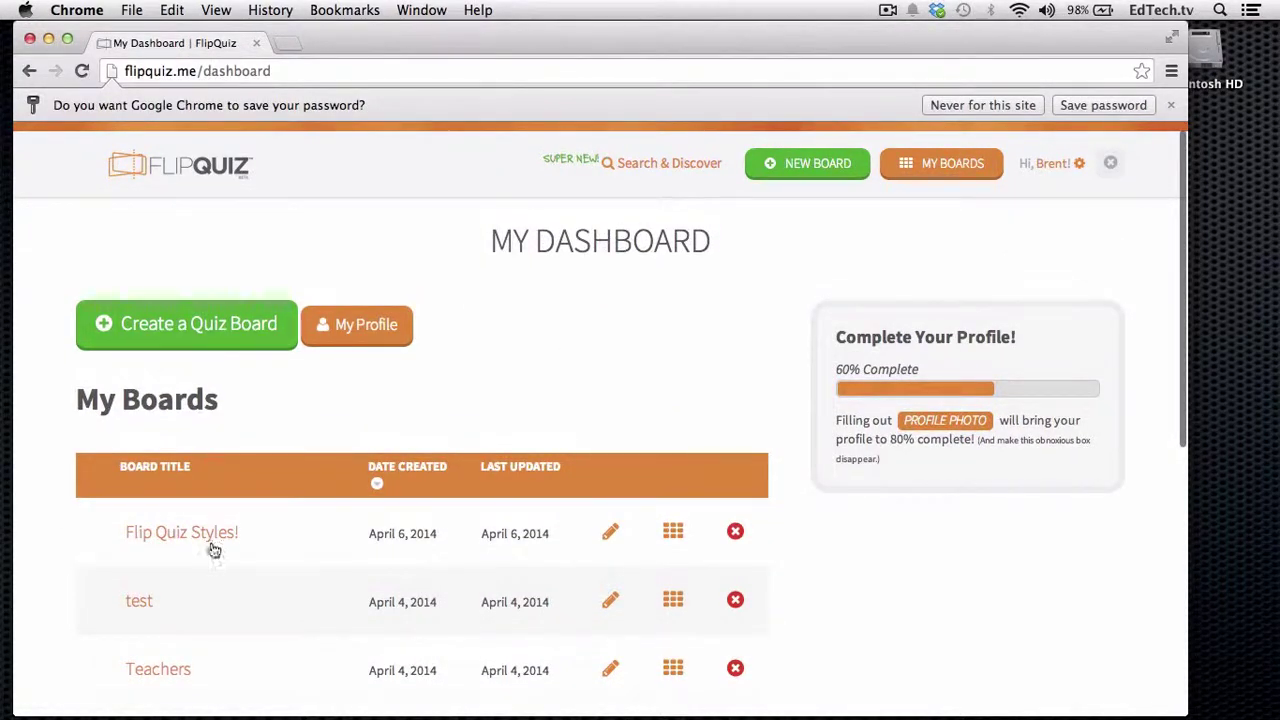
scroll(222, 599, "down", 3)
scroll(222, 599, "up", 3)
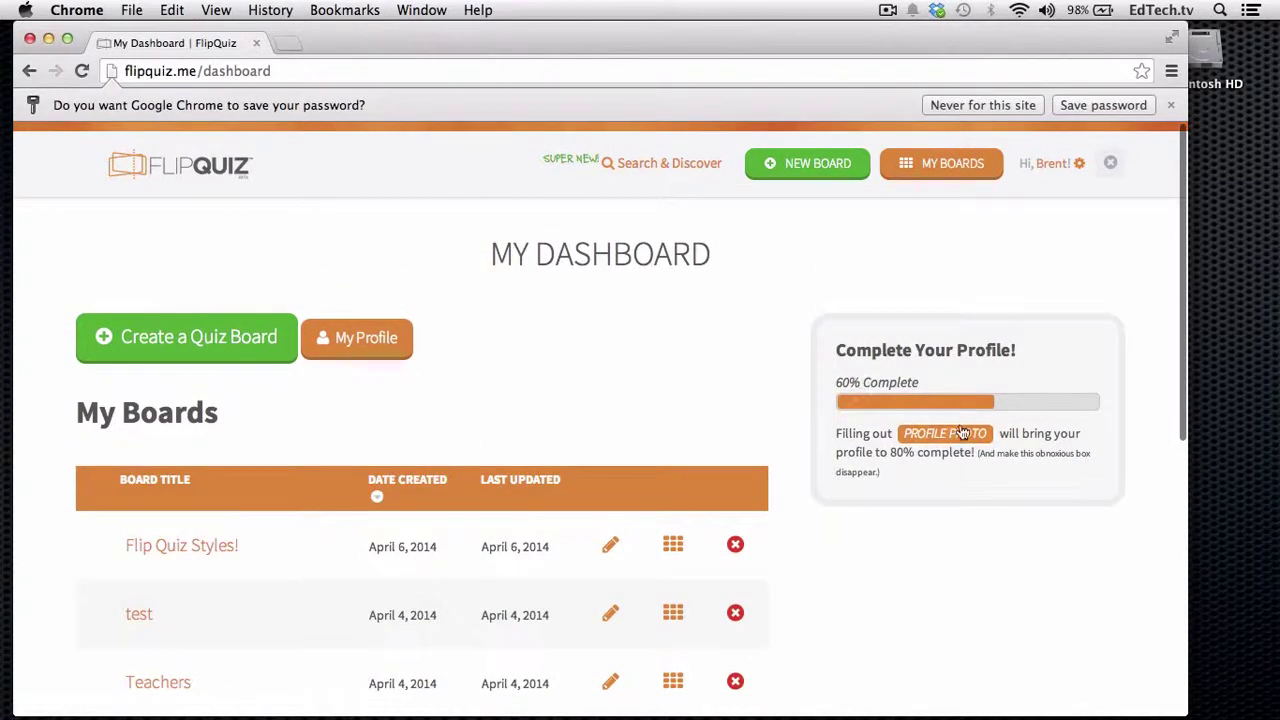
scroll(600, 414, "down", 3)
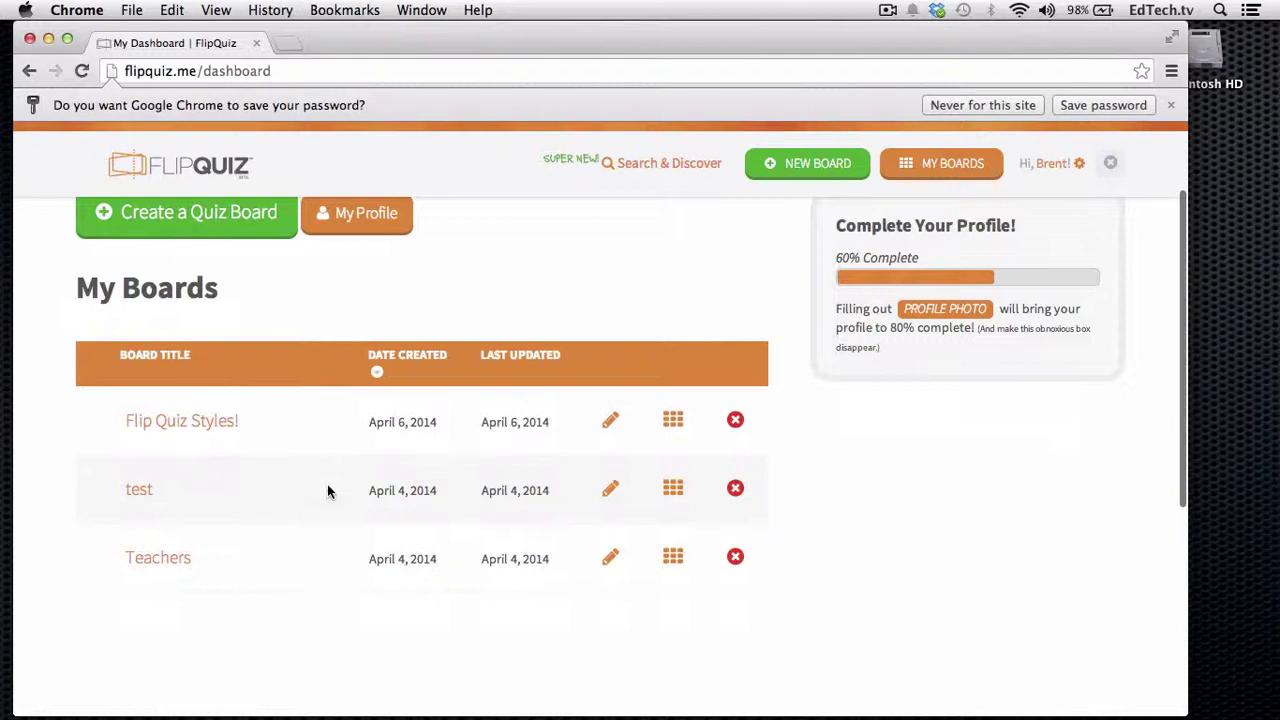
scroll(324, 514, "up", 3)
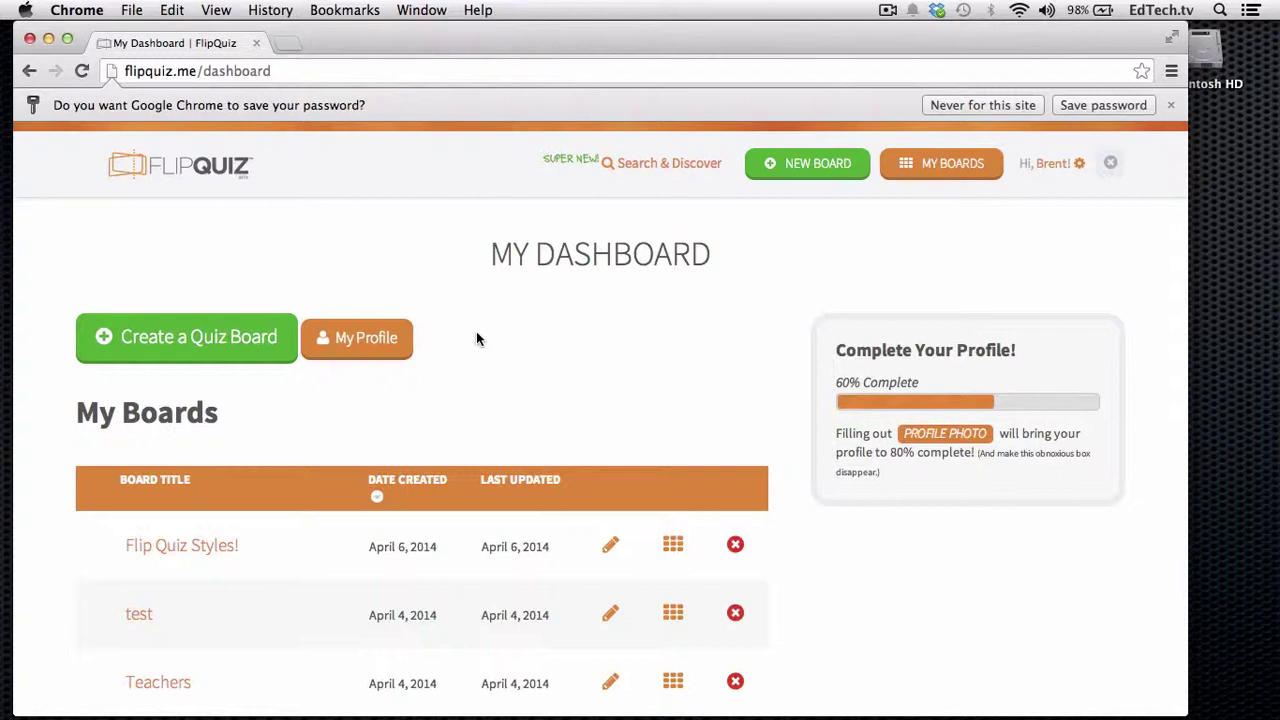
scroll(476, 333, "down", 2)
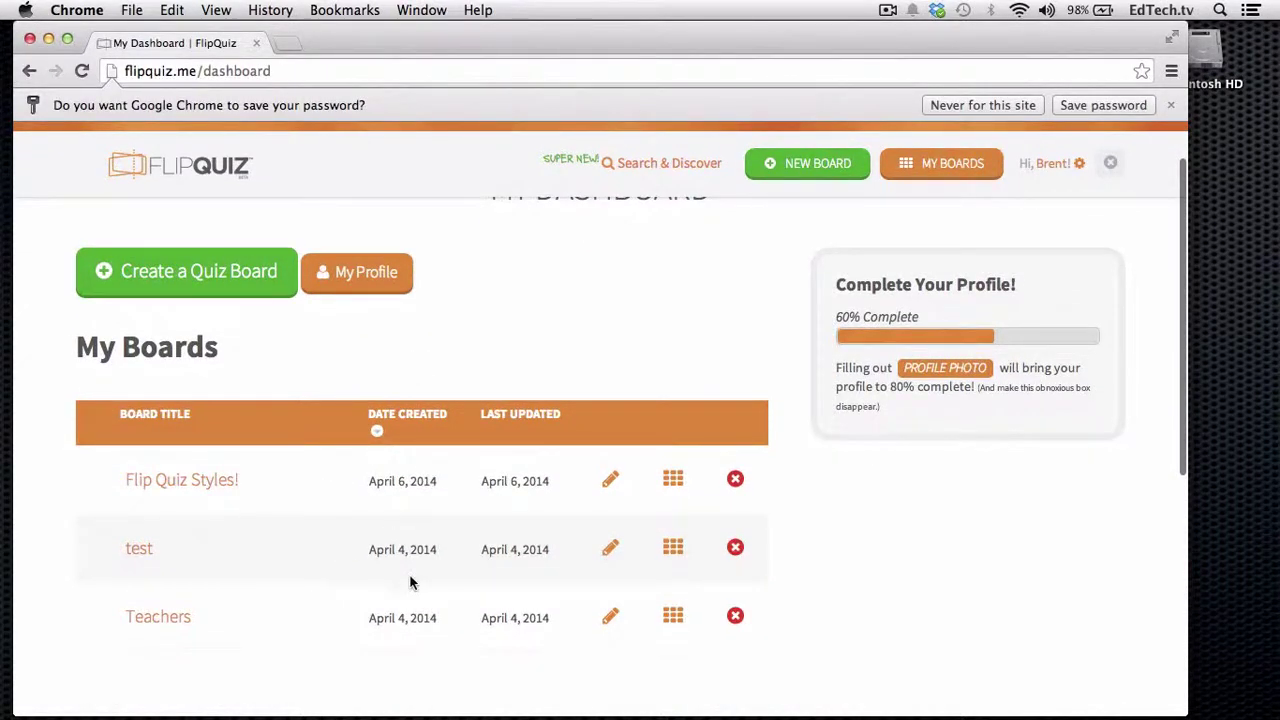
scroll(440, 426, "up", 1)
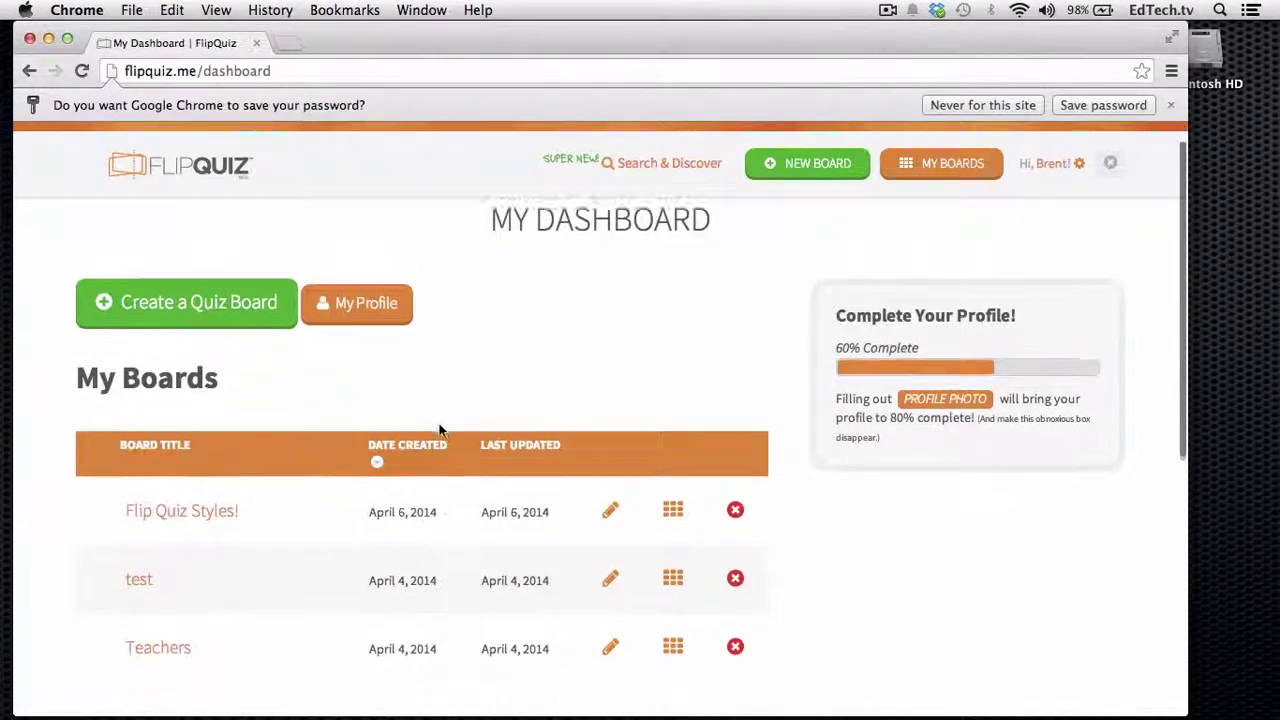
scroll(439, 486, "down", 2)
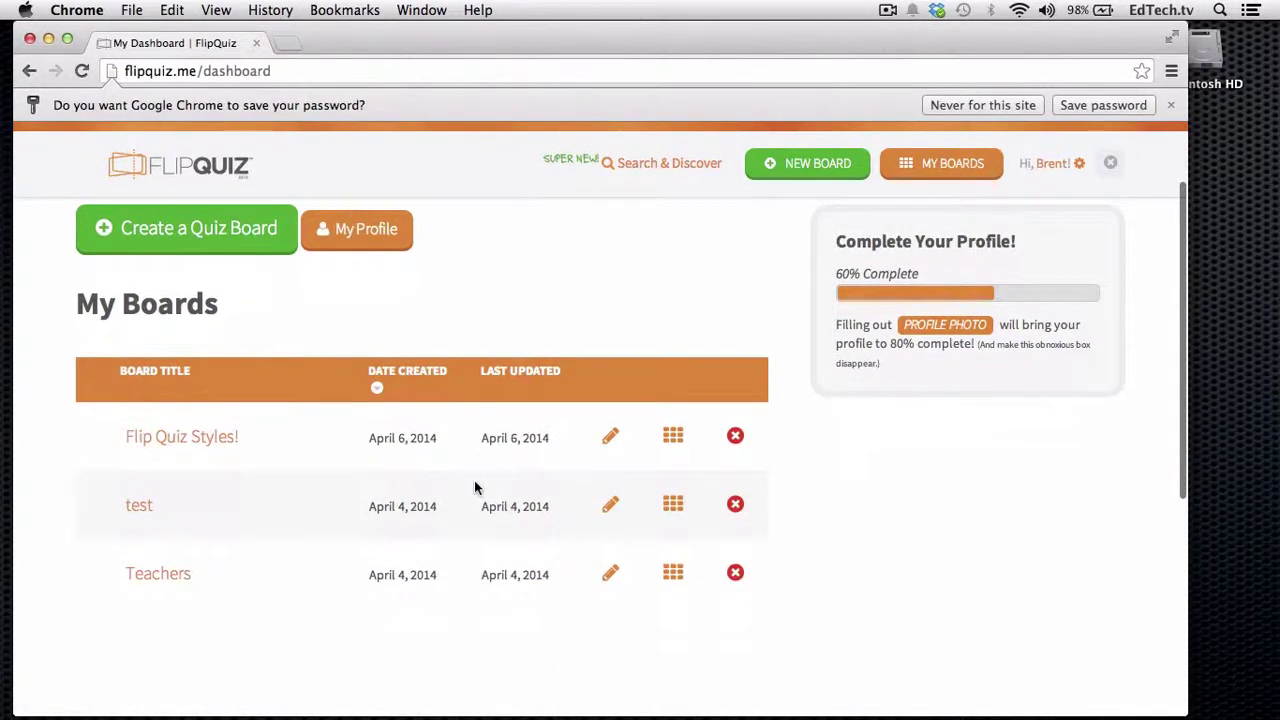
scroll(474, 486, "up", 3)
scroll(474, 486, "up", 1)
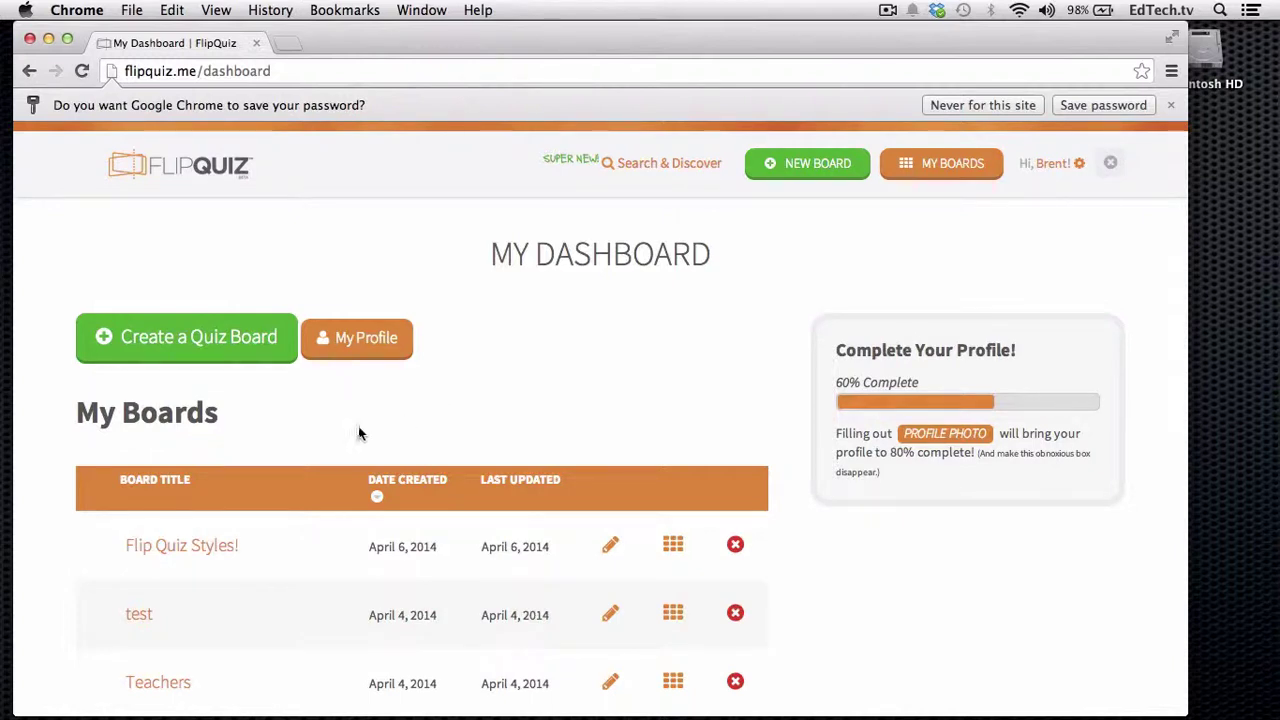
- Start a new quiz board named 'Something Exciting!'
left_click(196, 342)
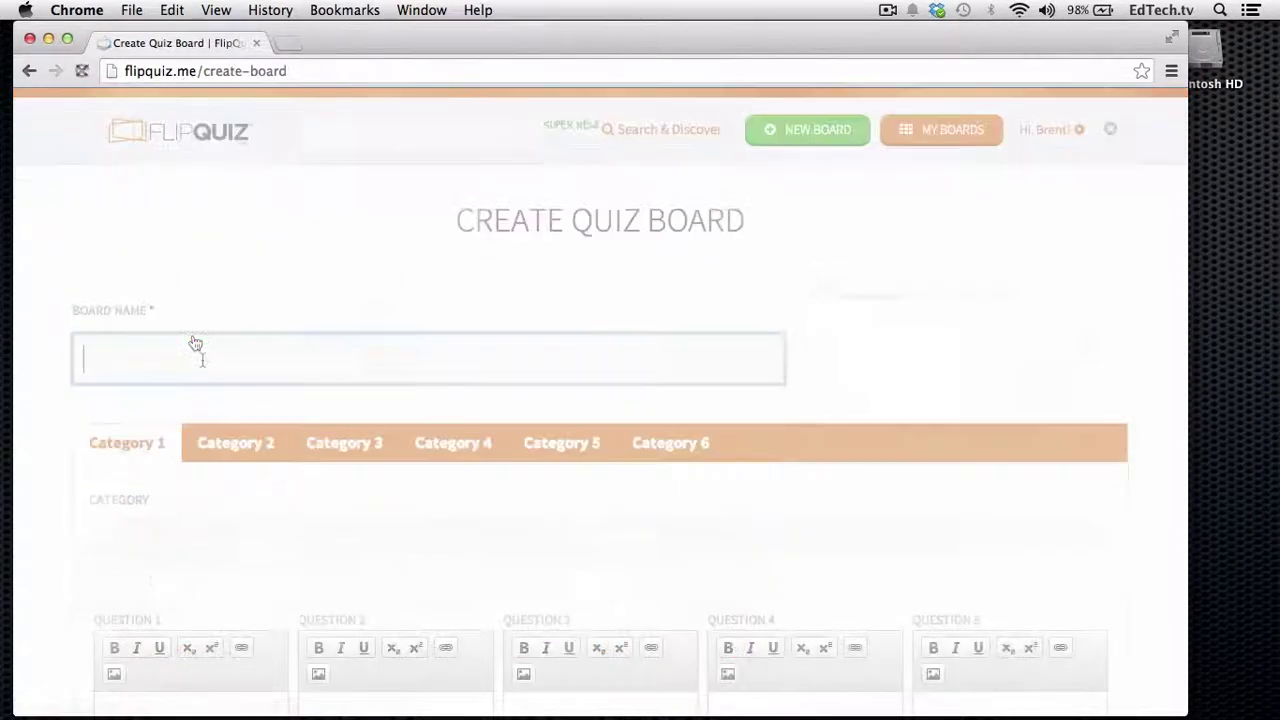
type("S")
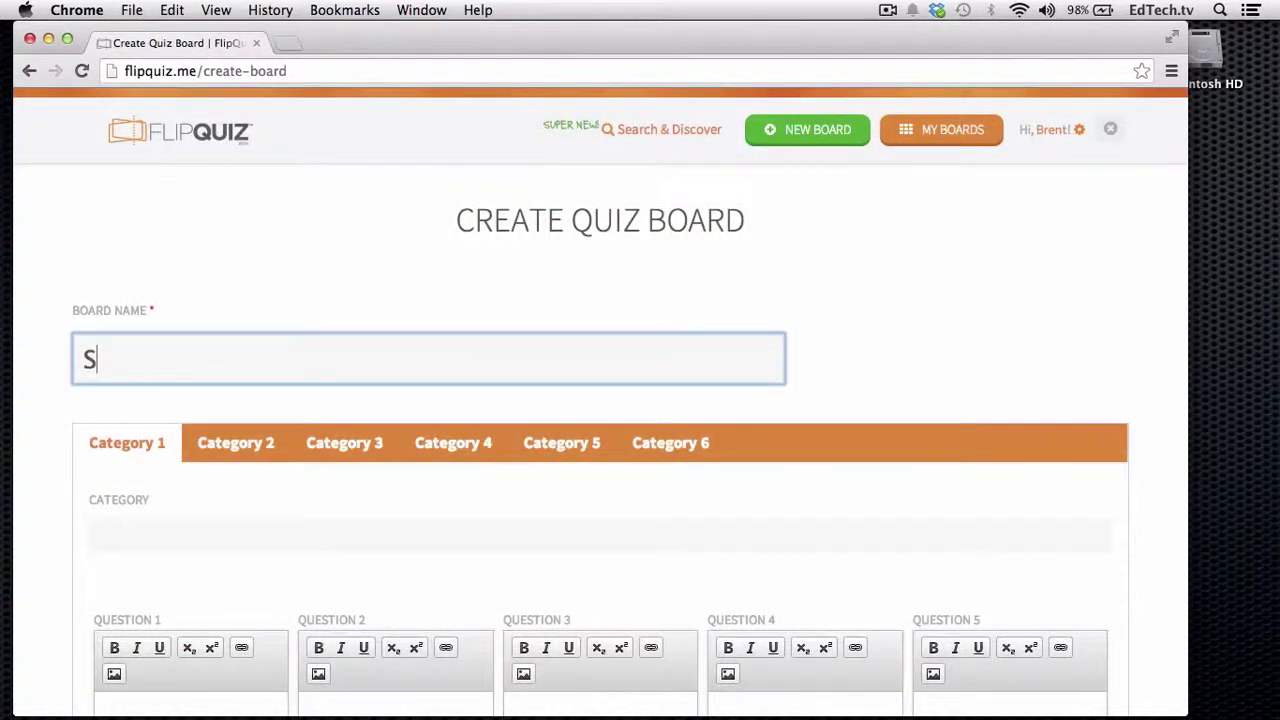
type("omething Exciting!")
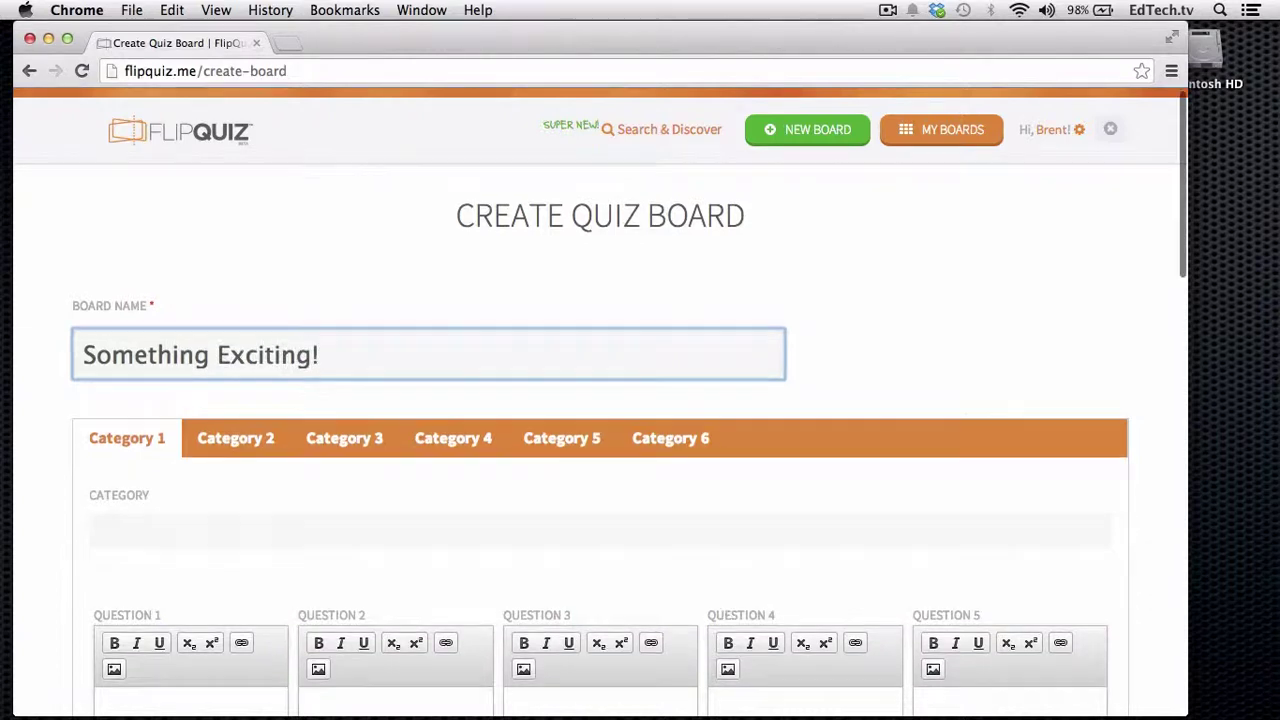
scroll(68, 392, "down", 3)
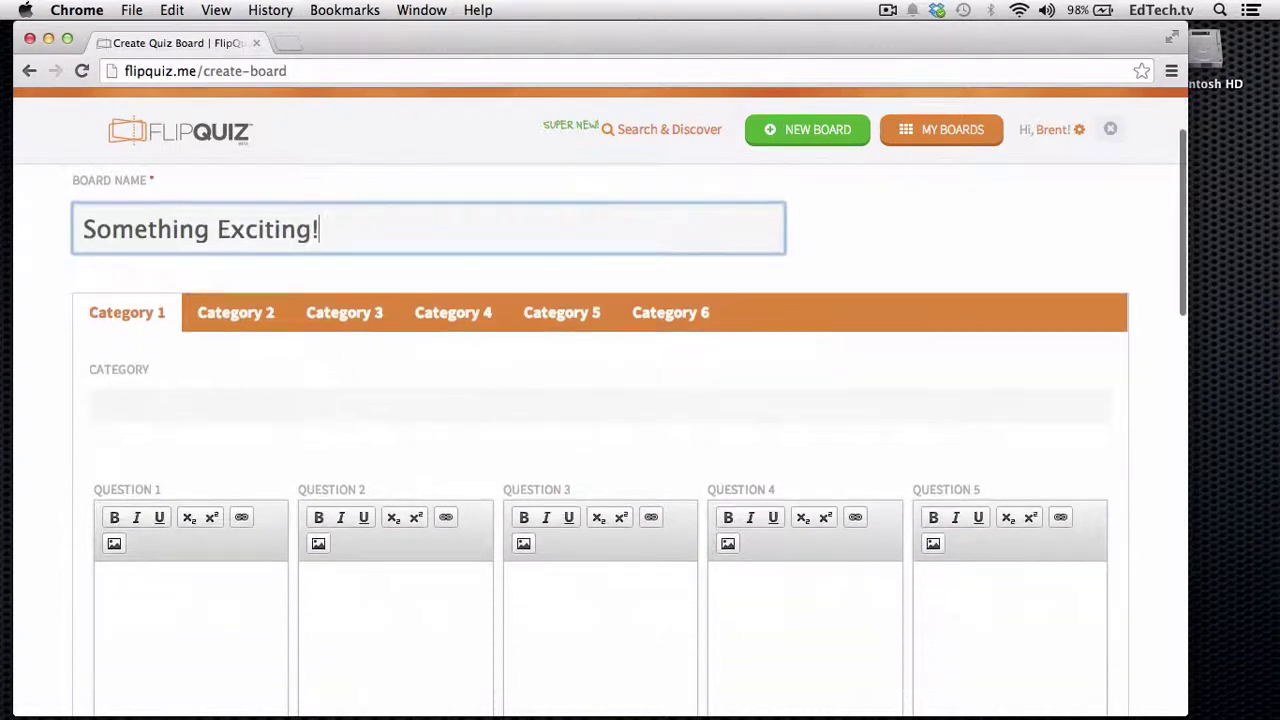
- Name Category 1 'Superhero Identities'
left_click(127, 415)
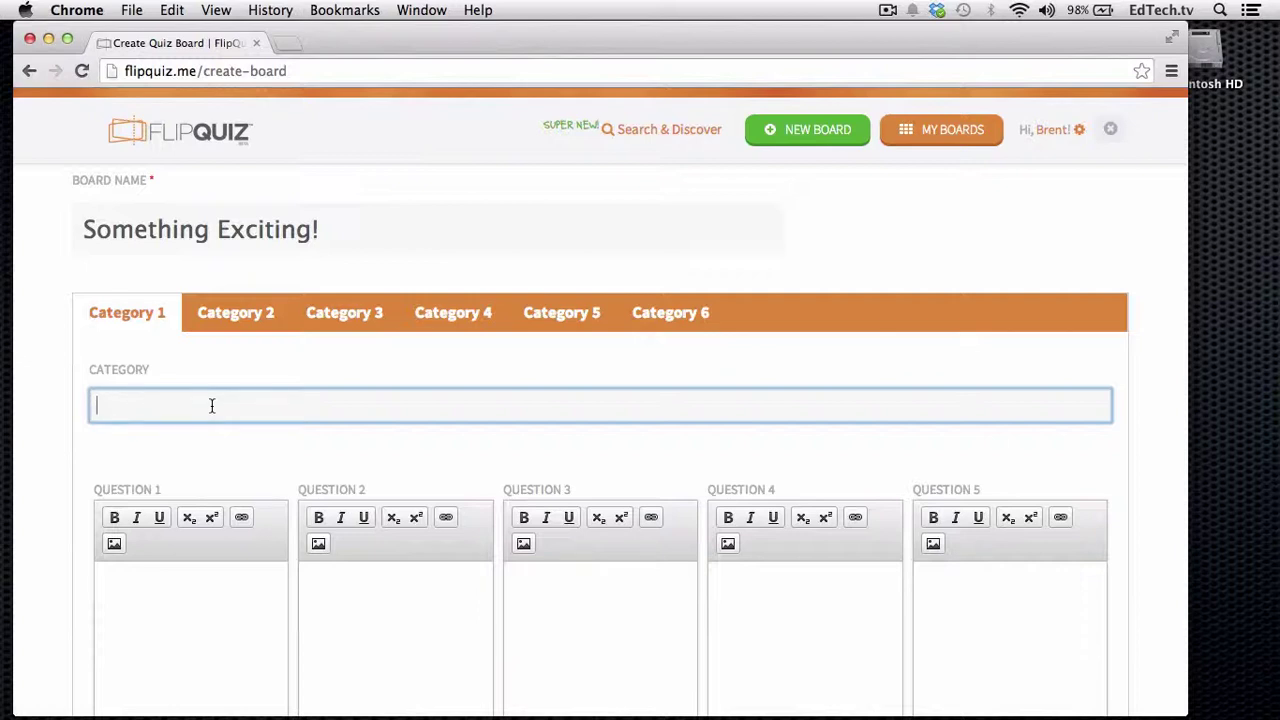
type("Superhero Identities")
scroll(110, 347, "down", 3)
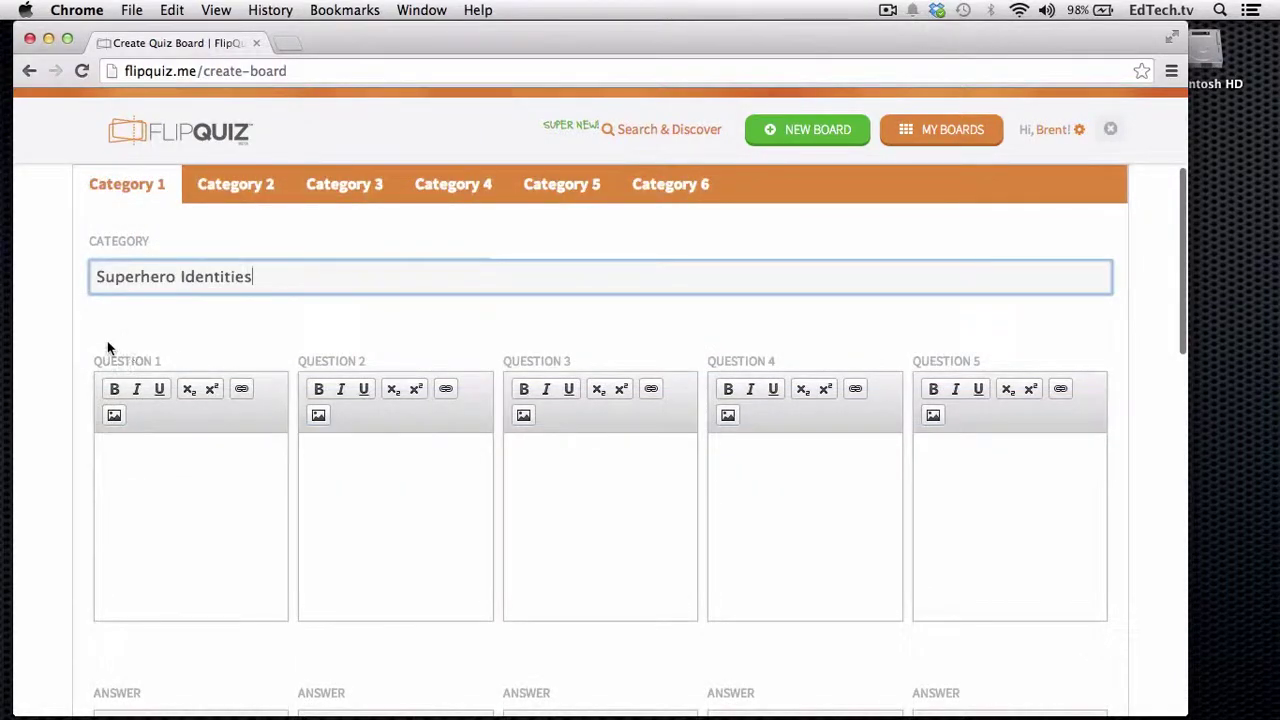
scroll(54, 482, "down", 3)
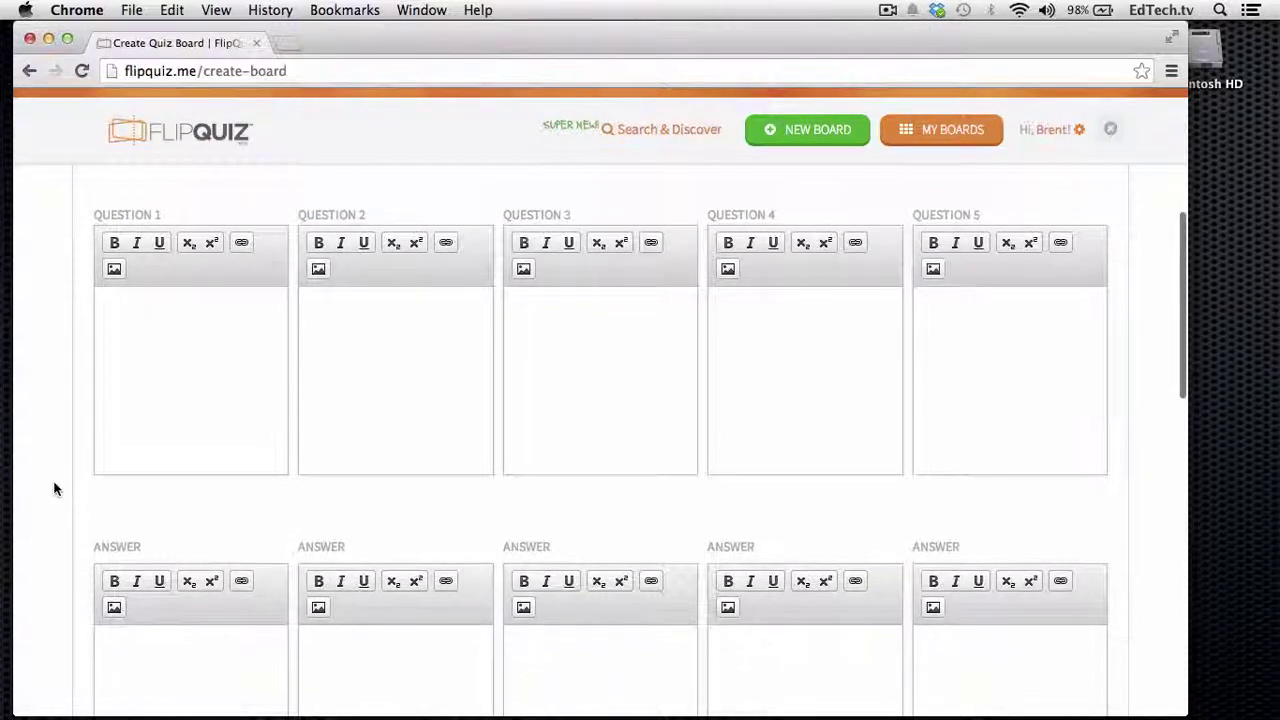
scroll(54, 487, "up", 2)
- Enter 'Who is Batman?' as Question 1 with the answer 'Bruce Wayne'
left_click(146, 485)
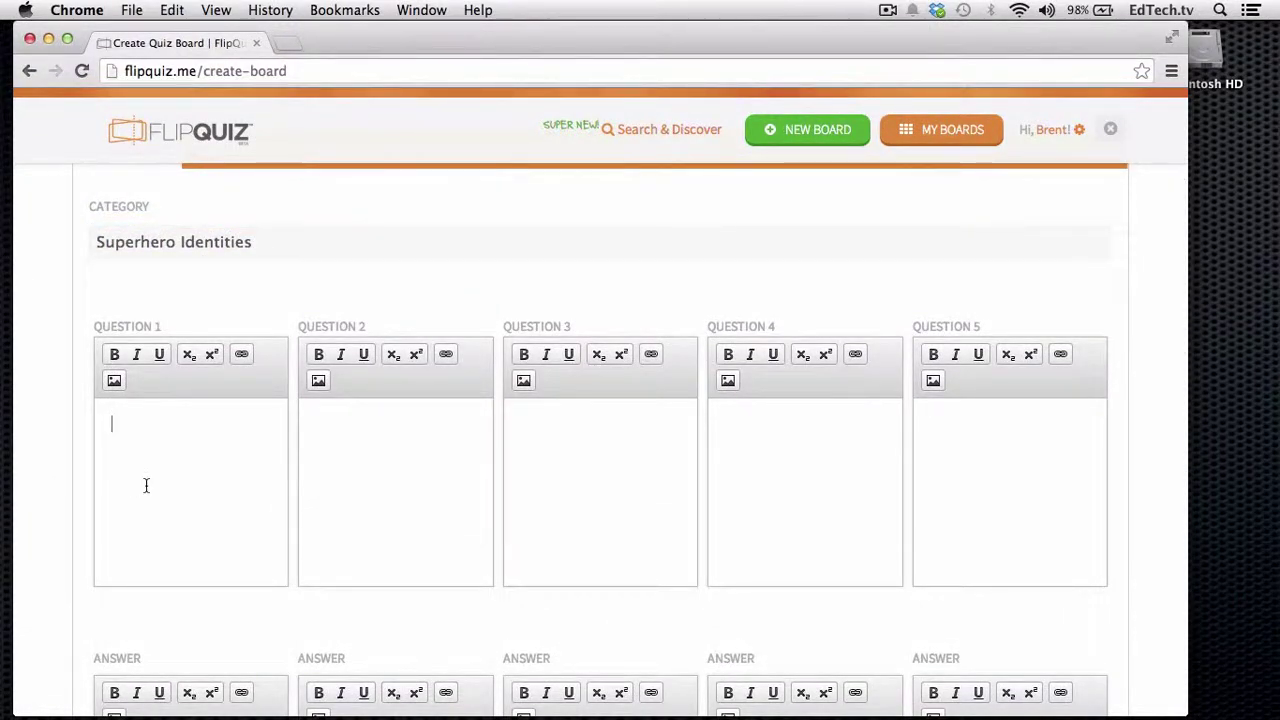
type("Who is Batman?")
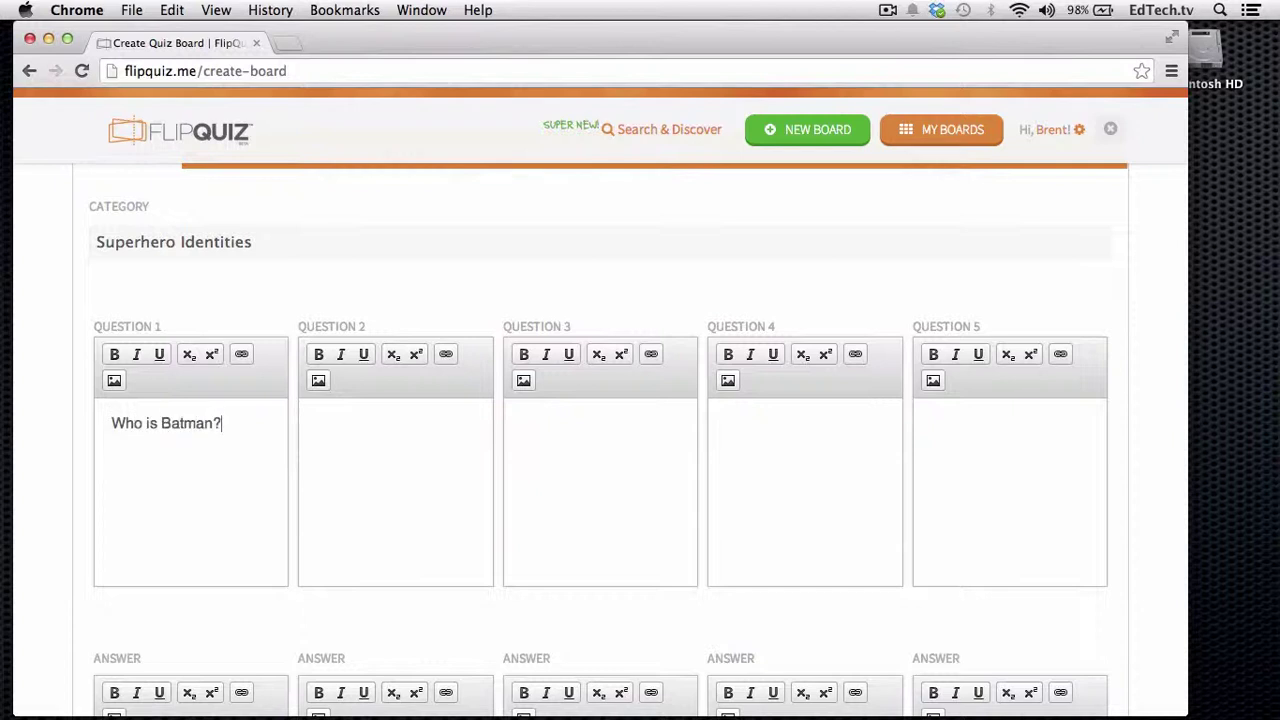
scroll(114, 700, "down", 2)
left_click(121, 654)
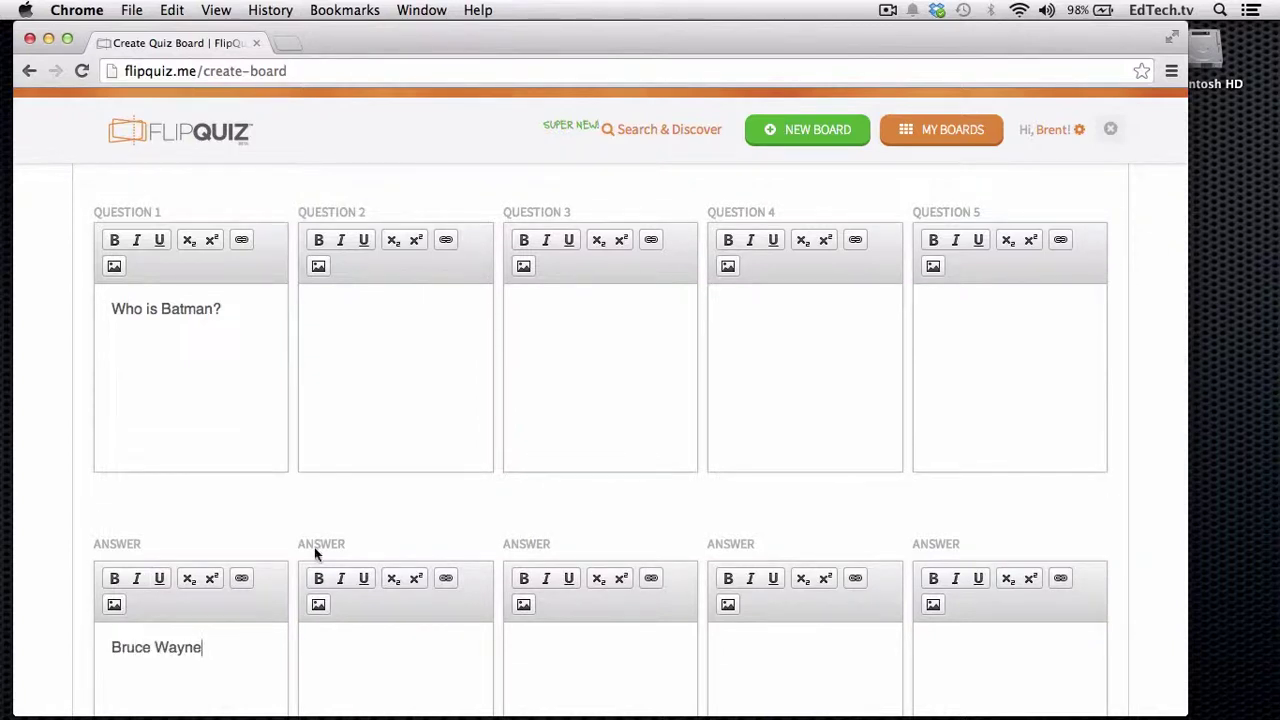
scroll(386, 493, "up", 3)
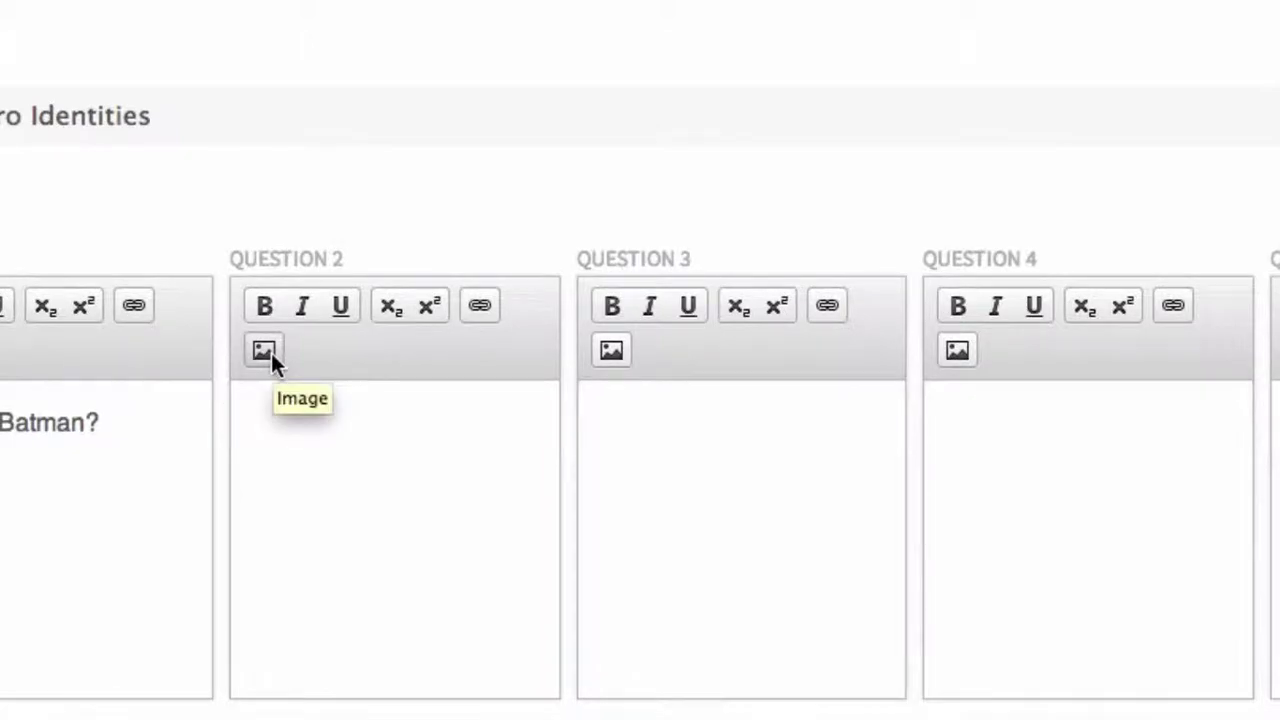
- Start adding a picture to Question 2 and search Google Images for Iron Man
left_click(270, 352)
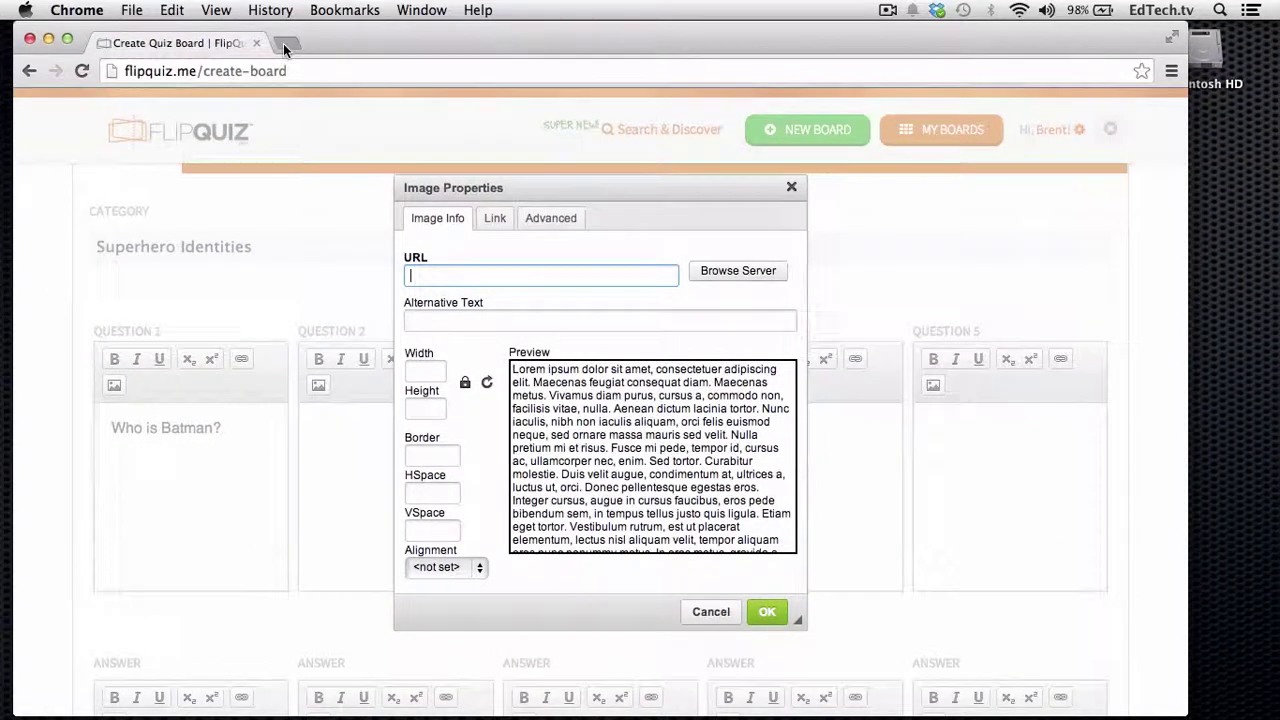
left_click(282, 43)
type("Iron Man")
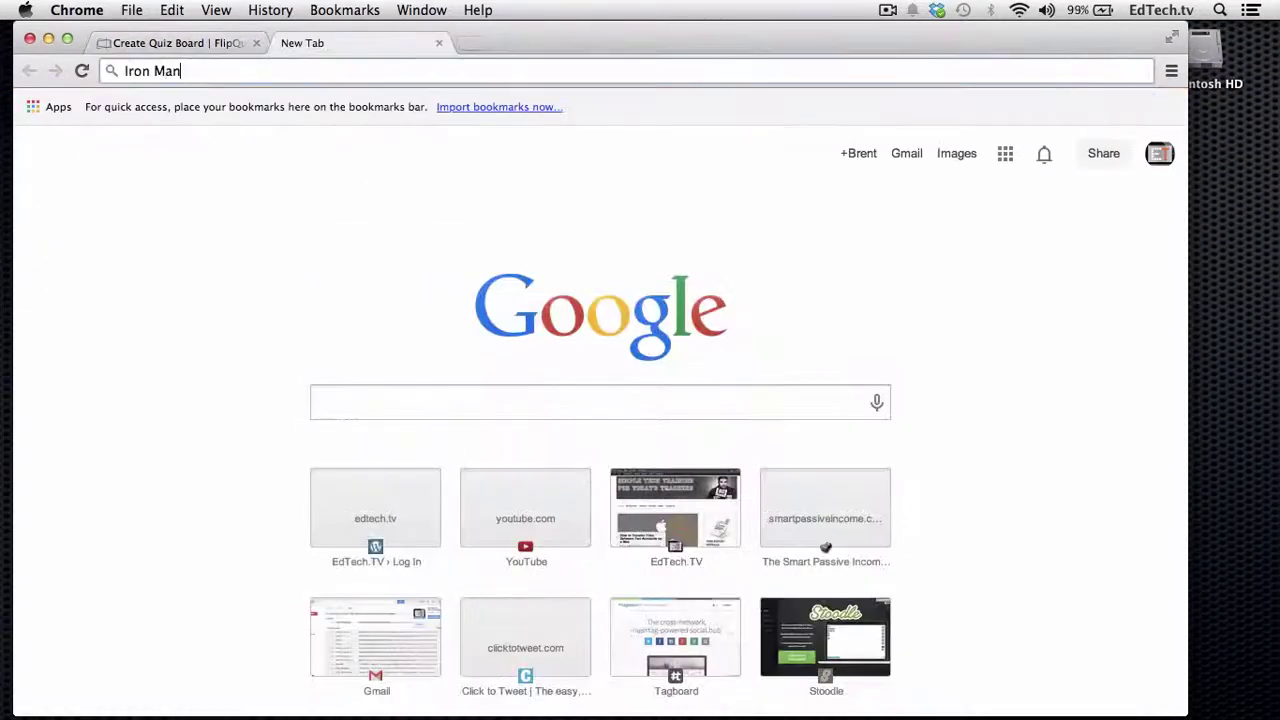
key("Return")
left_click(222, 172)
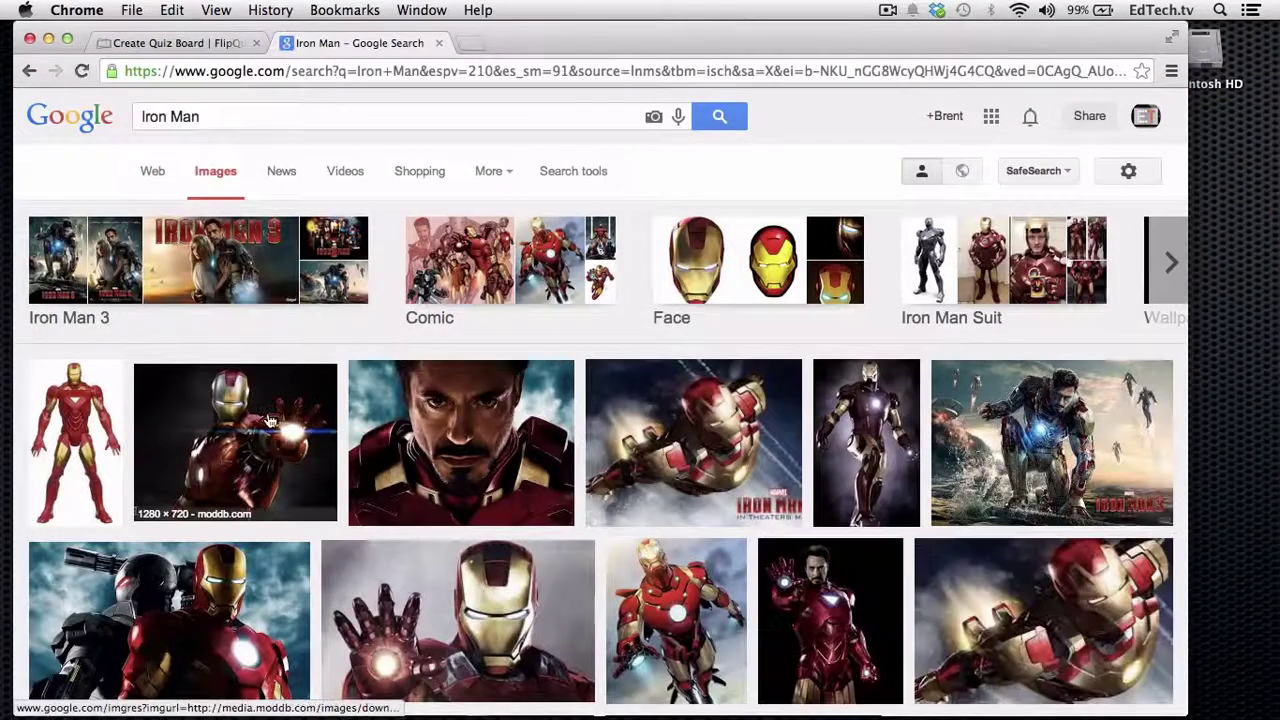
- Open the full-size iron-man.jpg image in its own tab and copy its web address
left_click(270, 420)
left_click(266, 420)
left_click(588, 72)
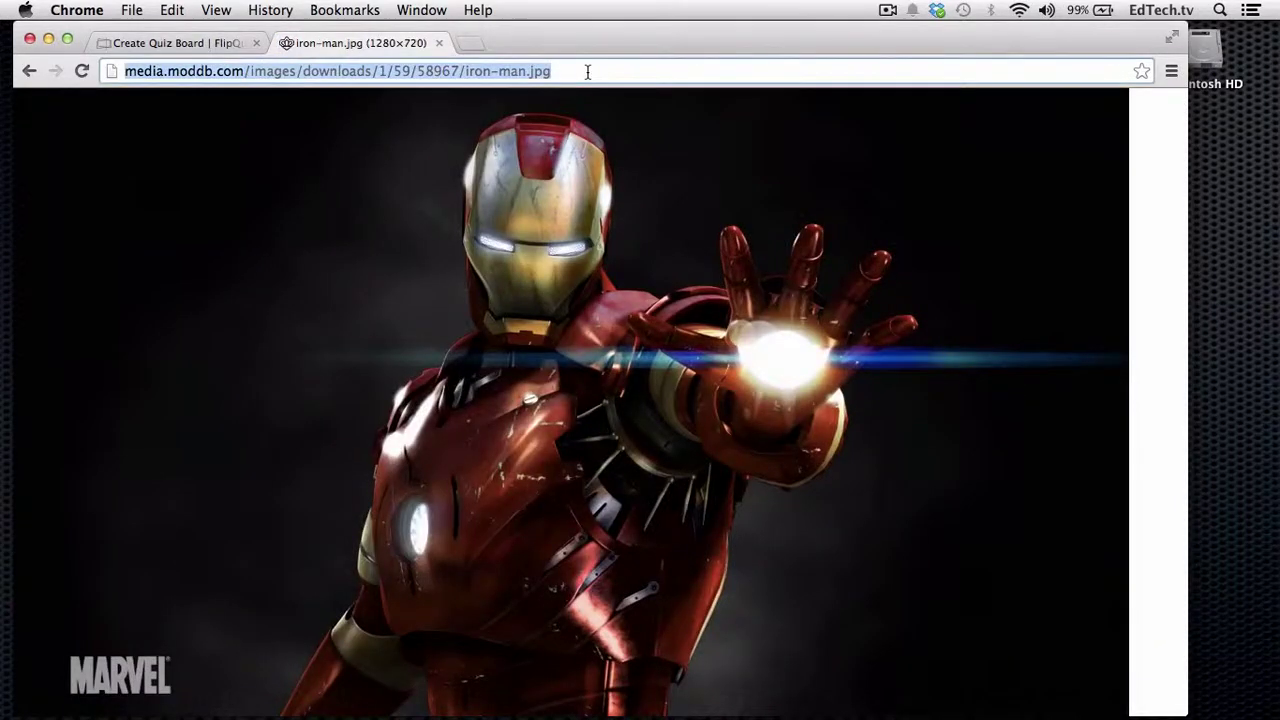
key("super+c")
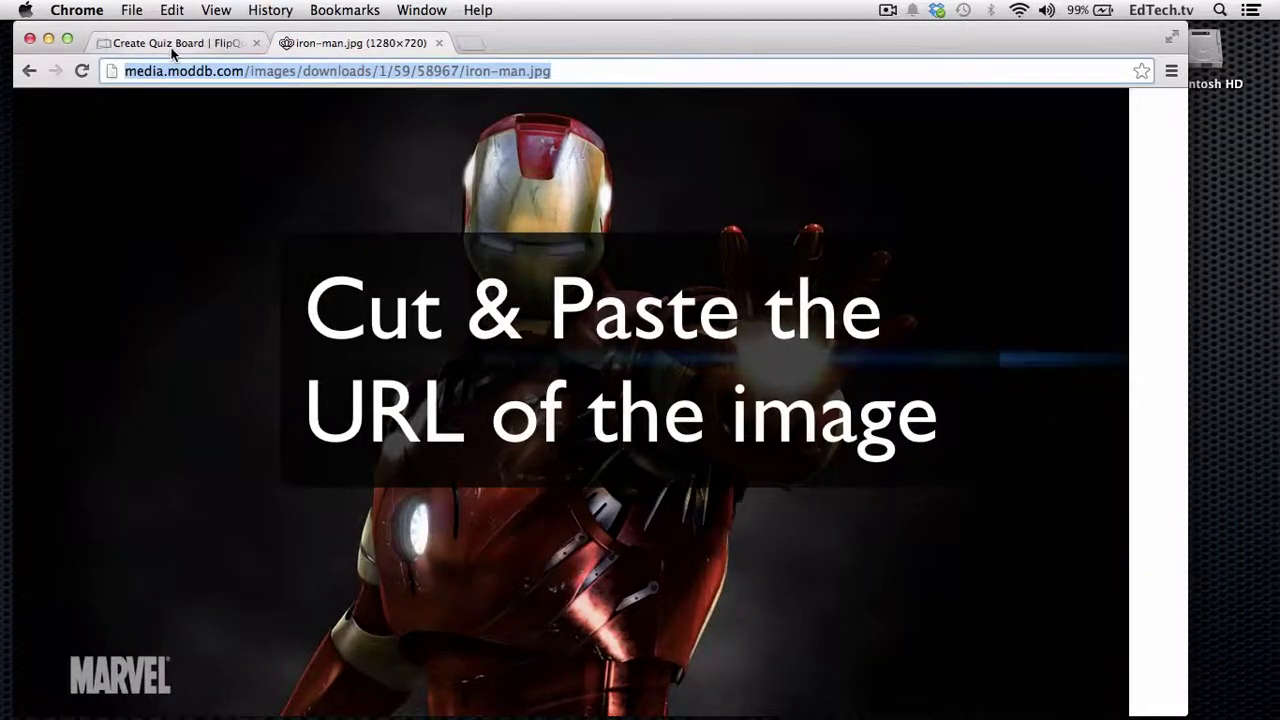
left_click(172, 45)
left_click(323, 42)
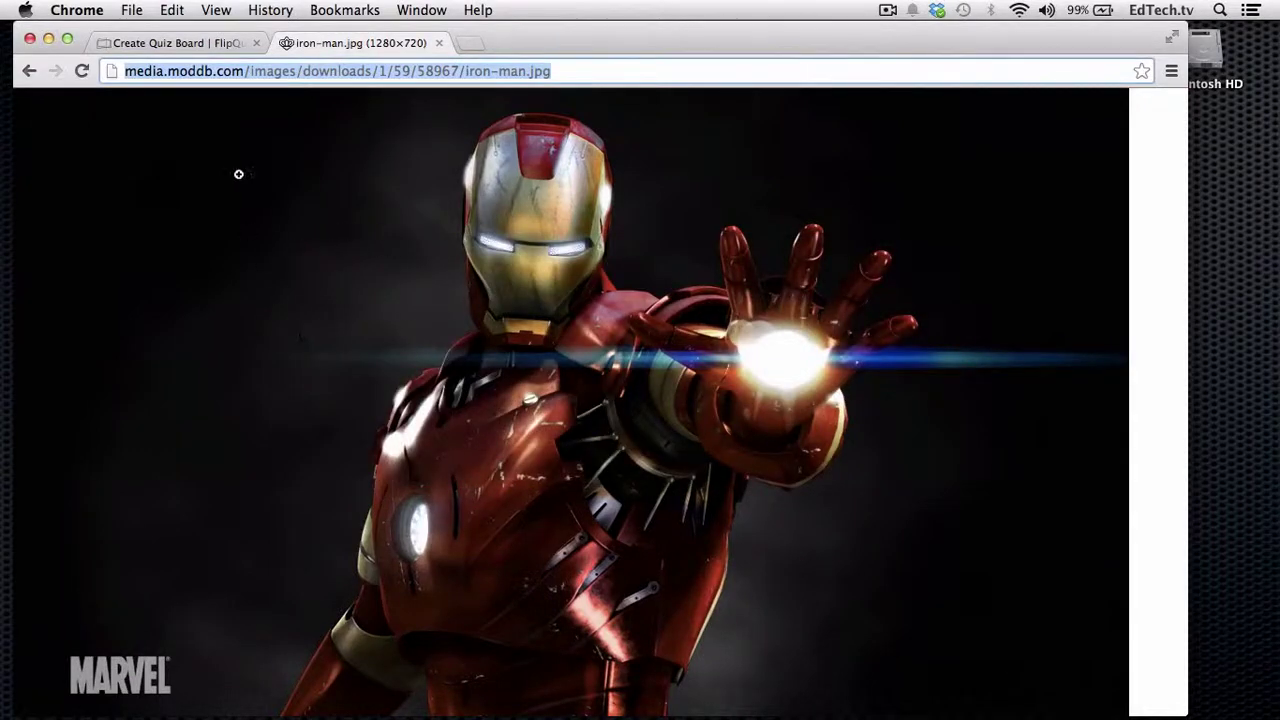
- Insert the Iron Man image into Question 2 from its pasted address, width 500 instead of 1280
left_click(200, 44)
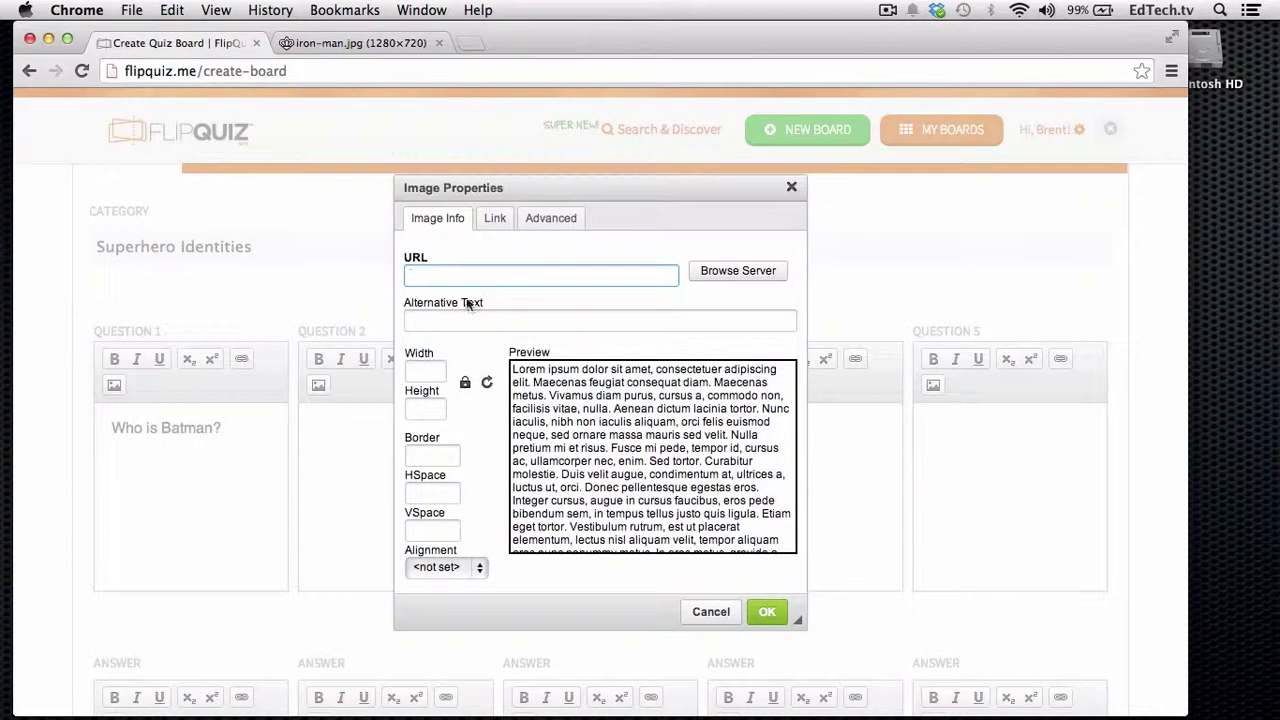
key("super+v")
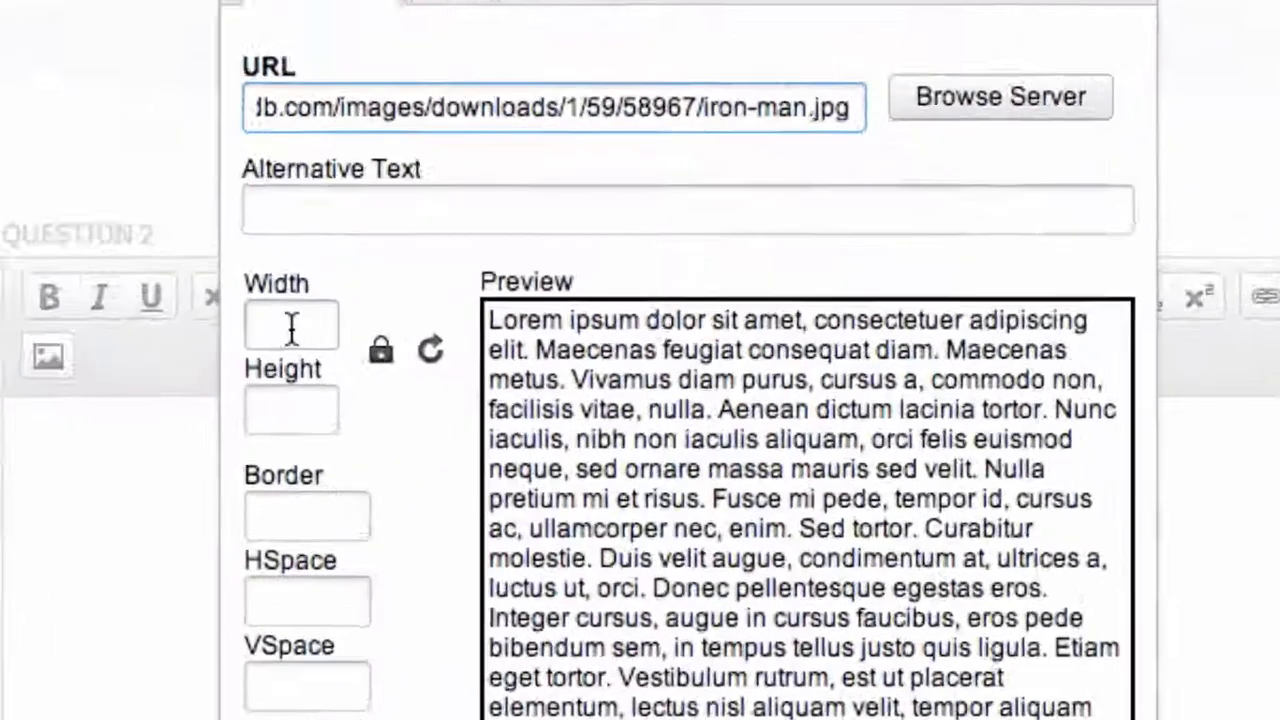
left_click(290, 328)
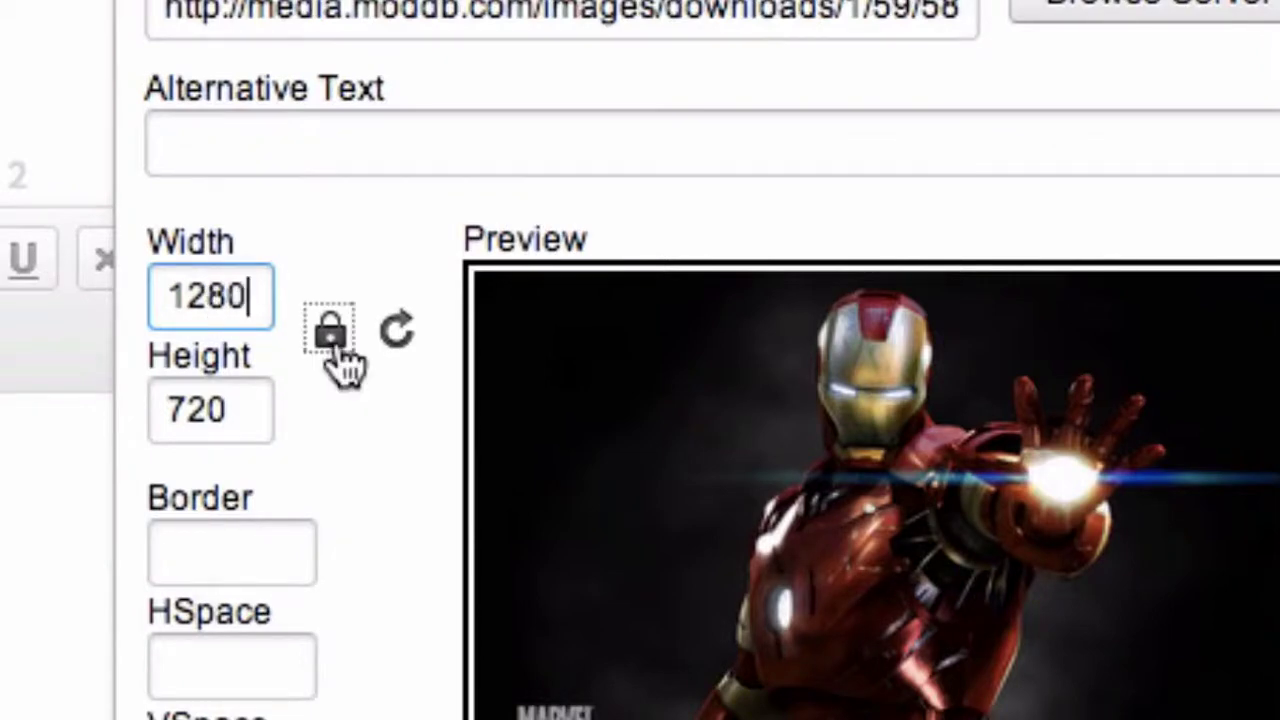
double_click(187, 270)
type("500")
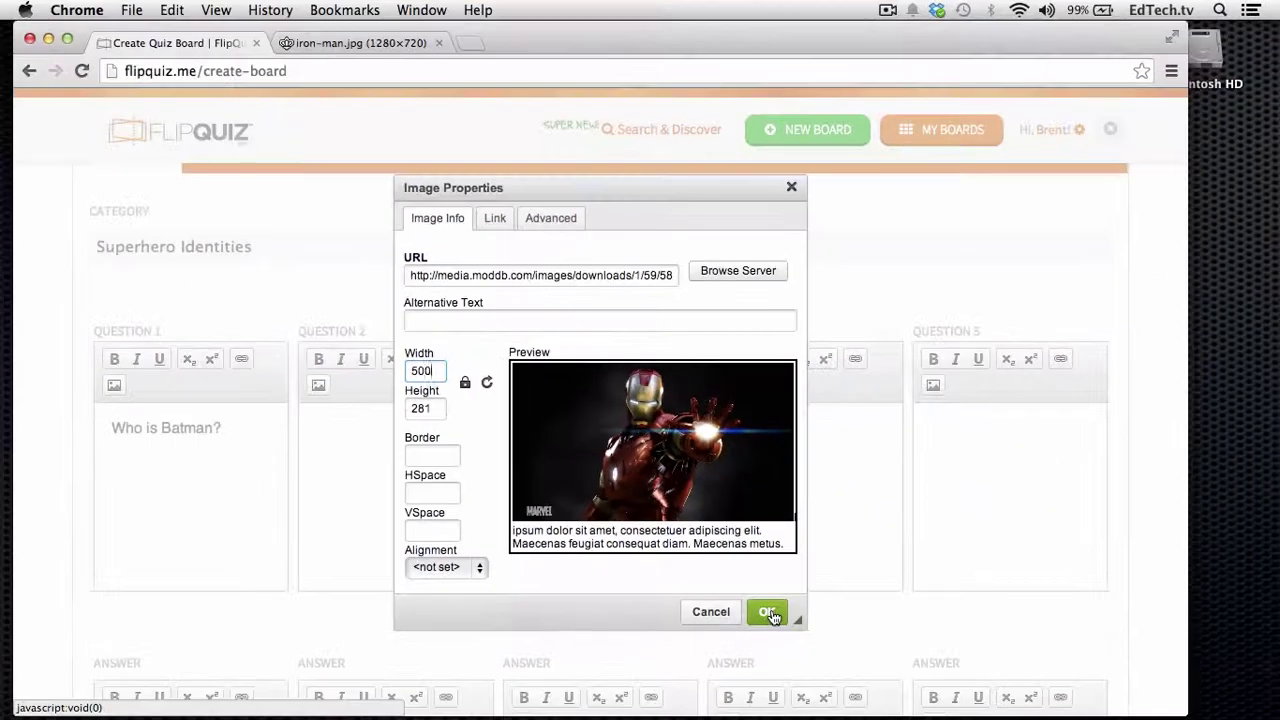
left_click(771, 610)
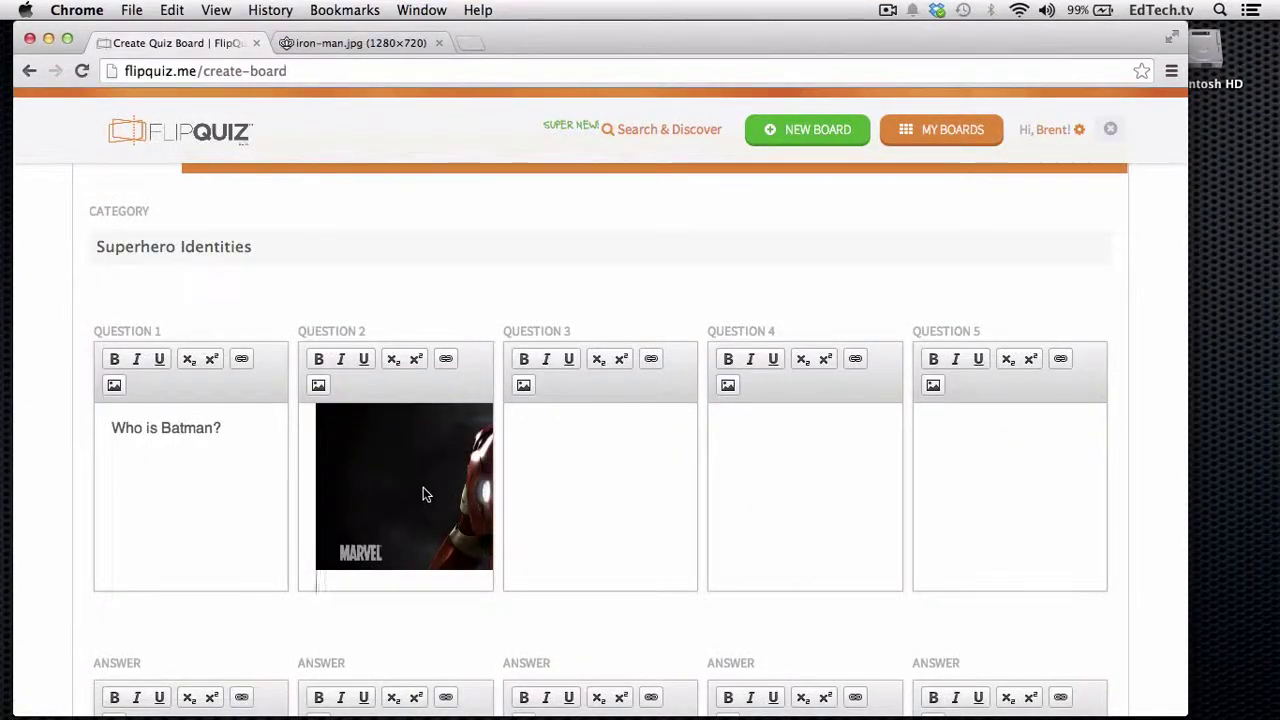
scroll(423, 490, "down", 3)
scroll(423, 494, "down", 1)
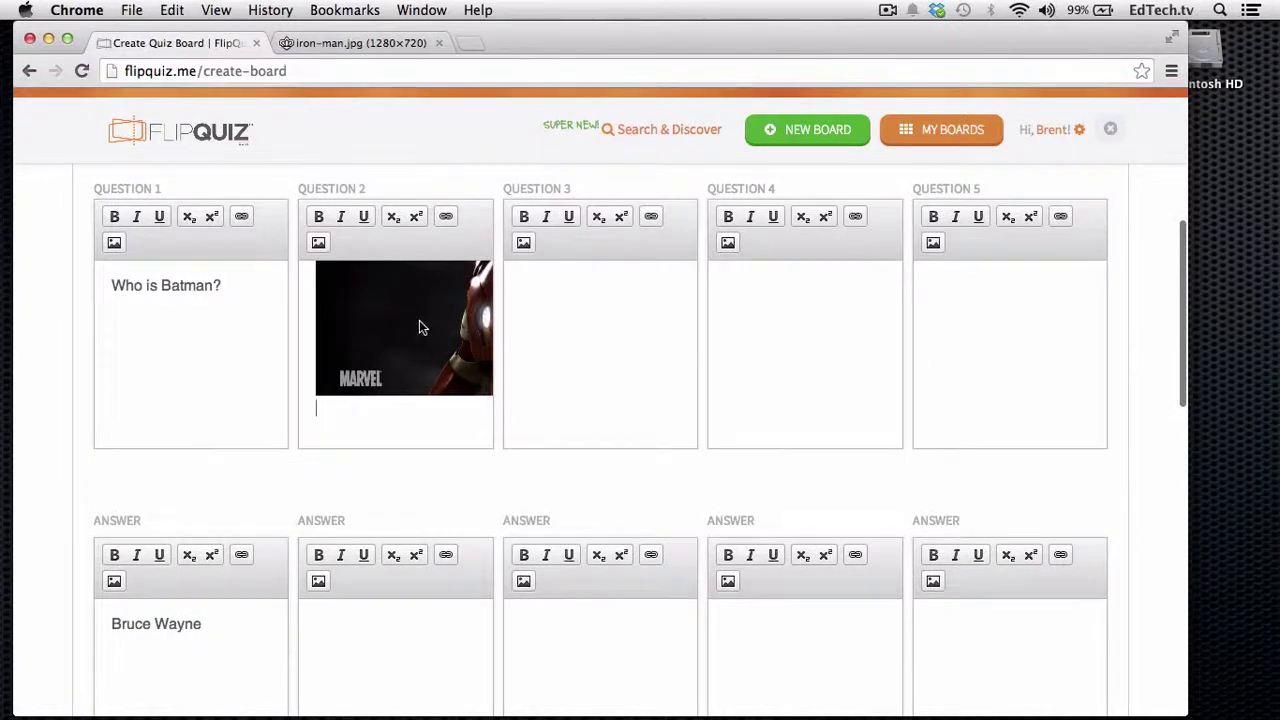
scroll(405, 487, "down", 1)
- Enter 'Tony Stark' as the second answer and save the board
left_click(380, 586)
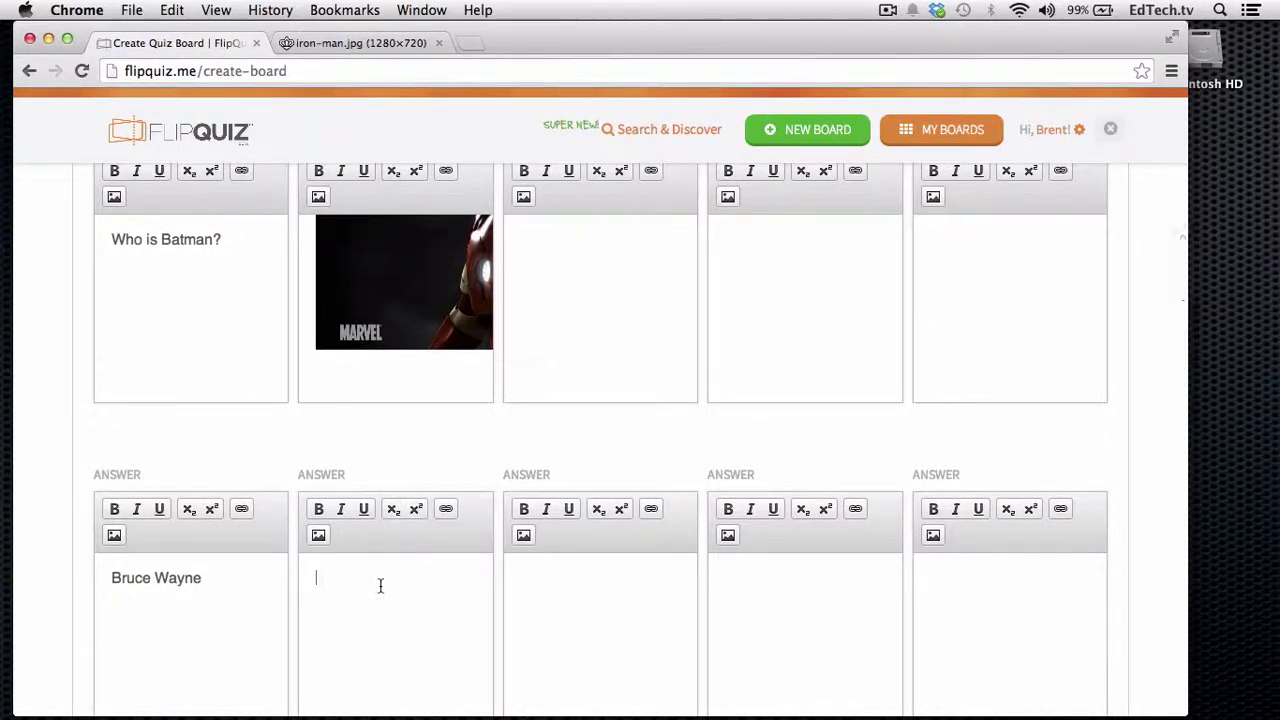
type("Tony Stark")
scroll(491, 437, "up", 5)
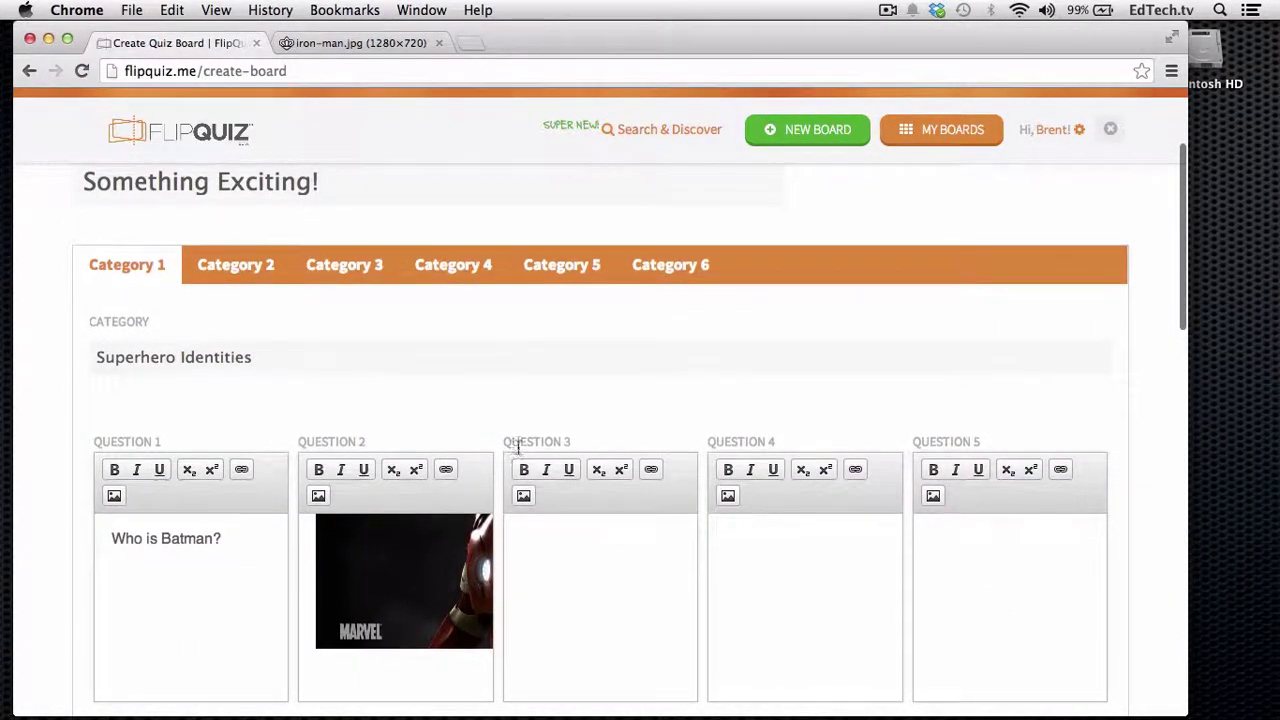
scroll(516, 448, "down", 10)
scroll(518, 451, "down", 1)
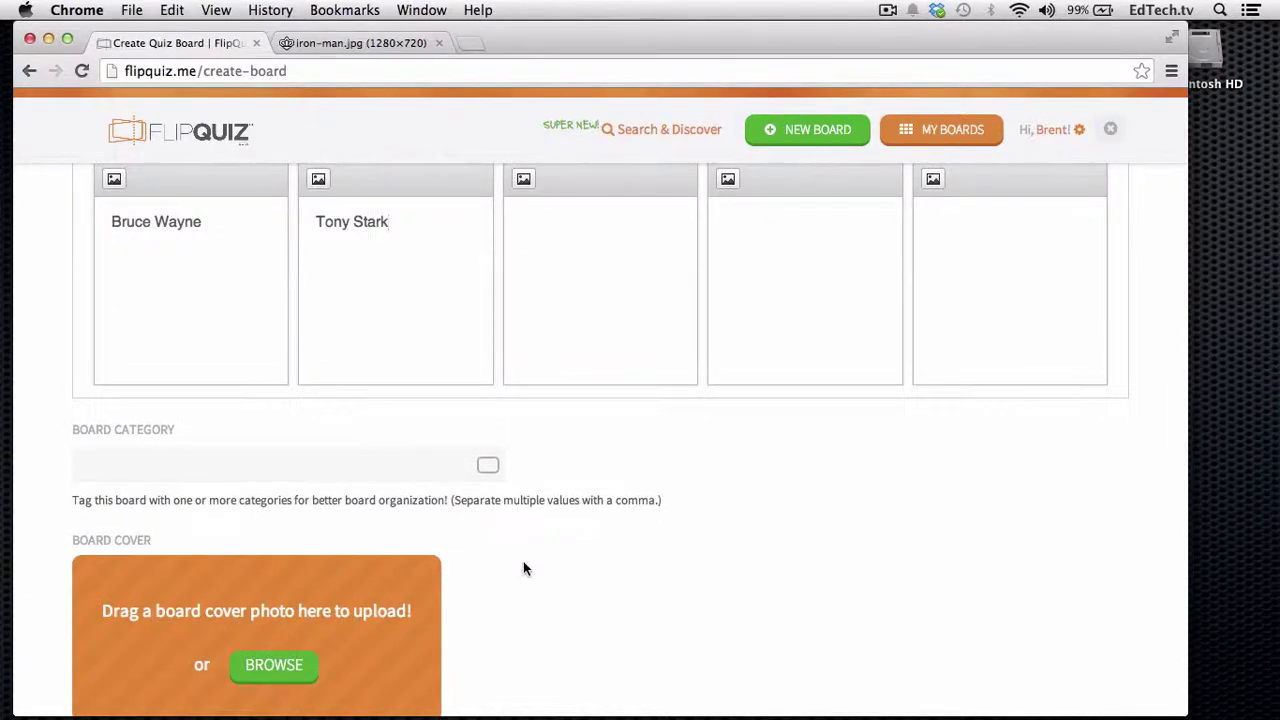
scroll(523, 568, "down", 3)
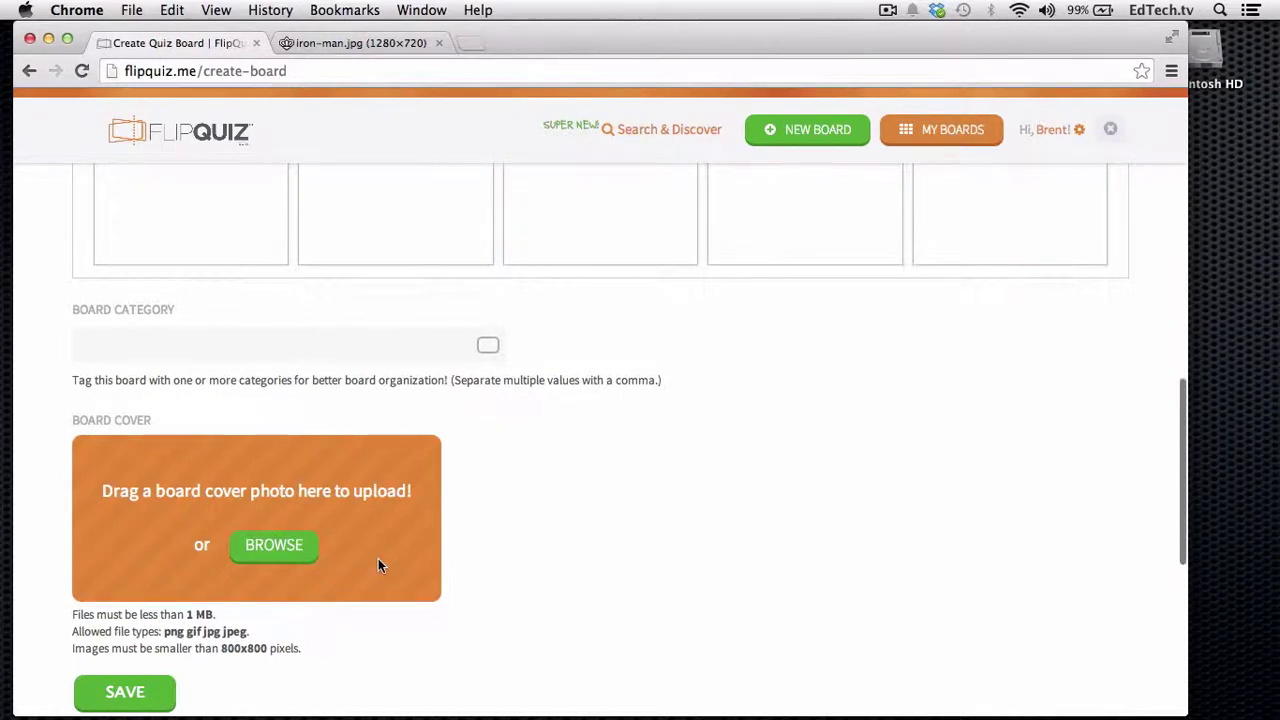
scroll(380, 563, "down", 1)
left_click(124, 633)
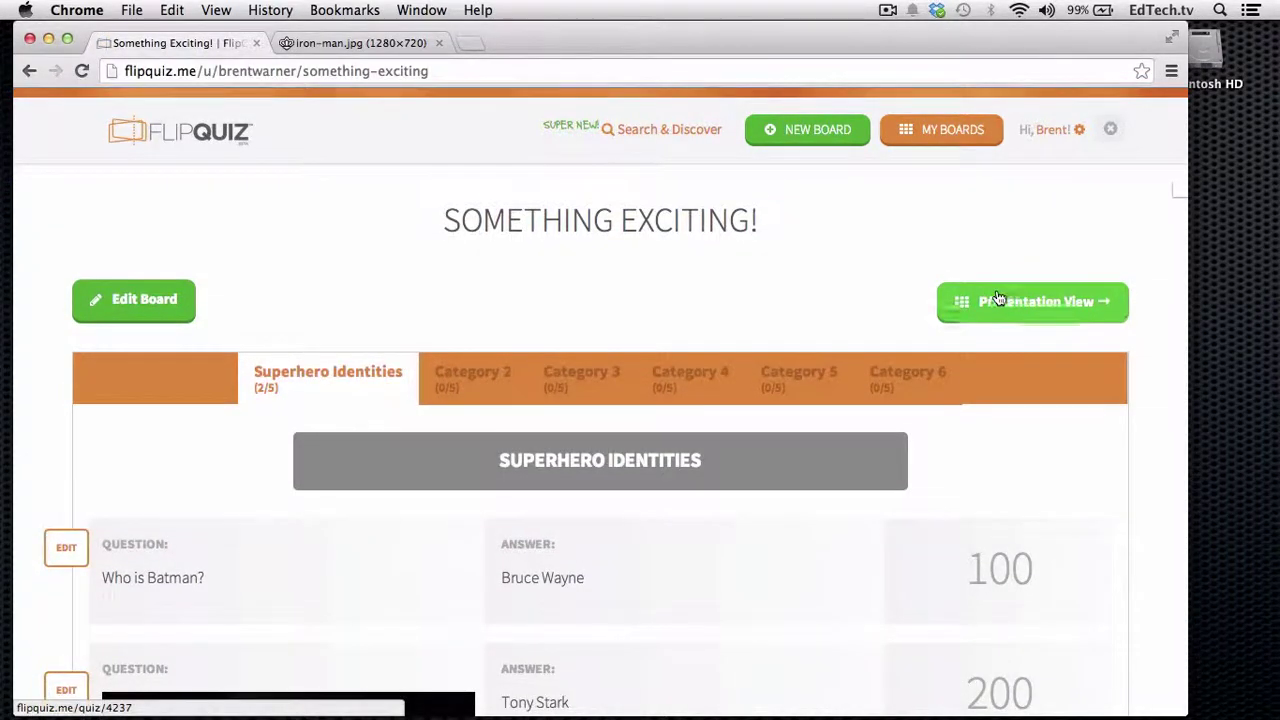
- In presentation view, play the 100 Batman clue, reveal its answer and close the card
left_click(995, 299)
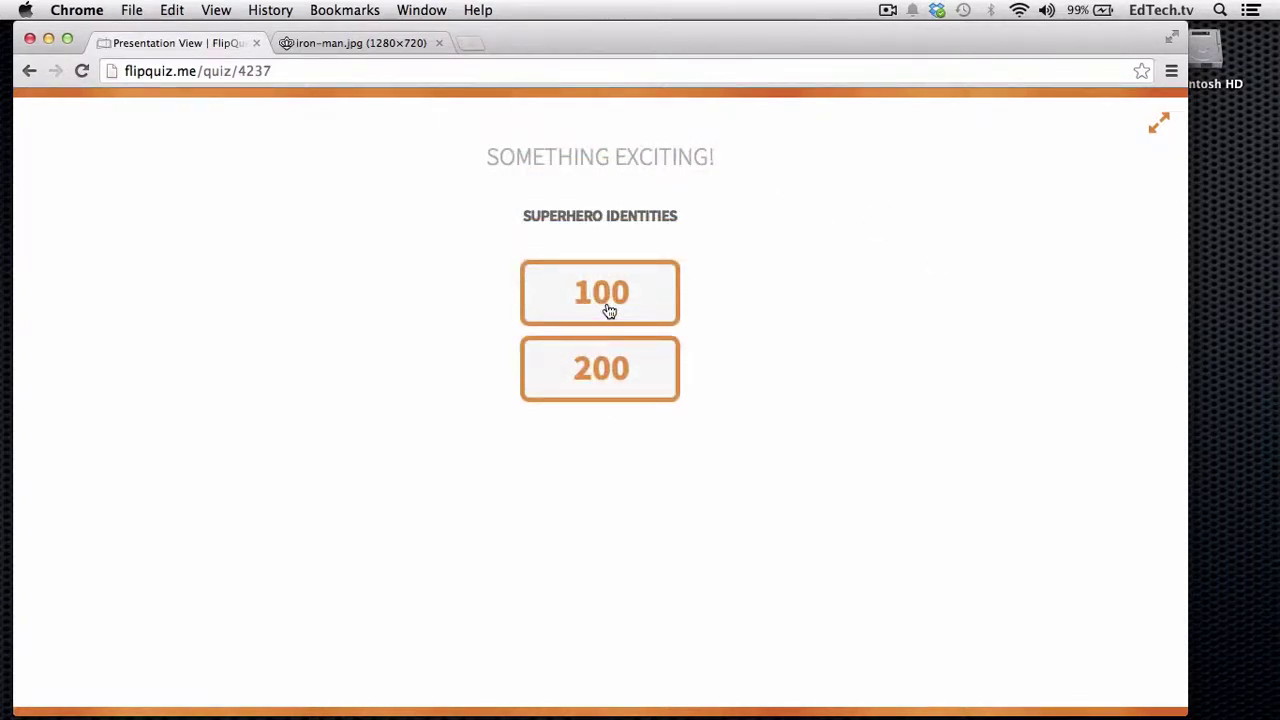
left_click(608, 311)
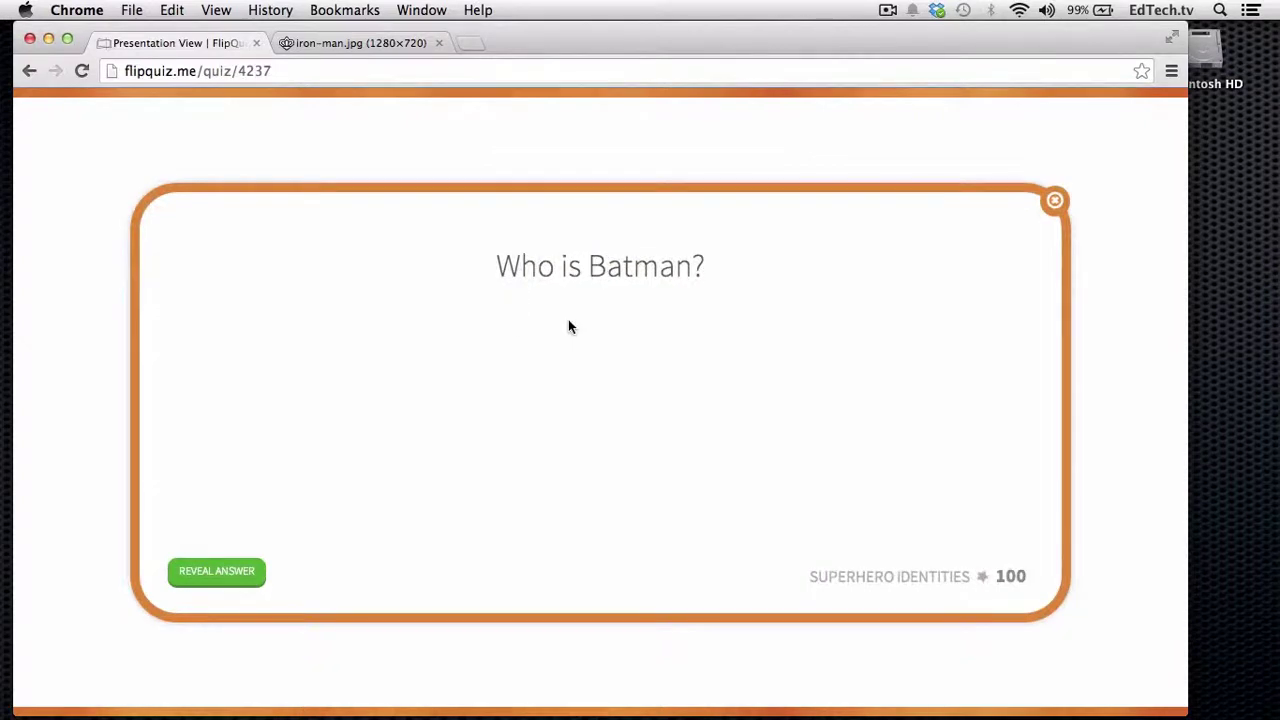
left_click(241, 579)
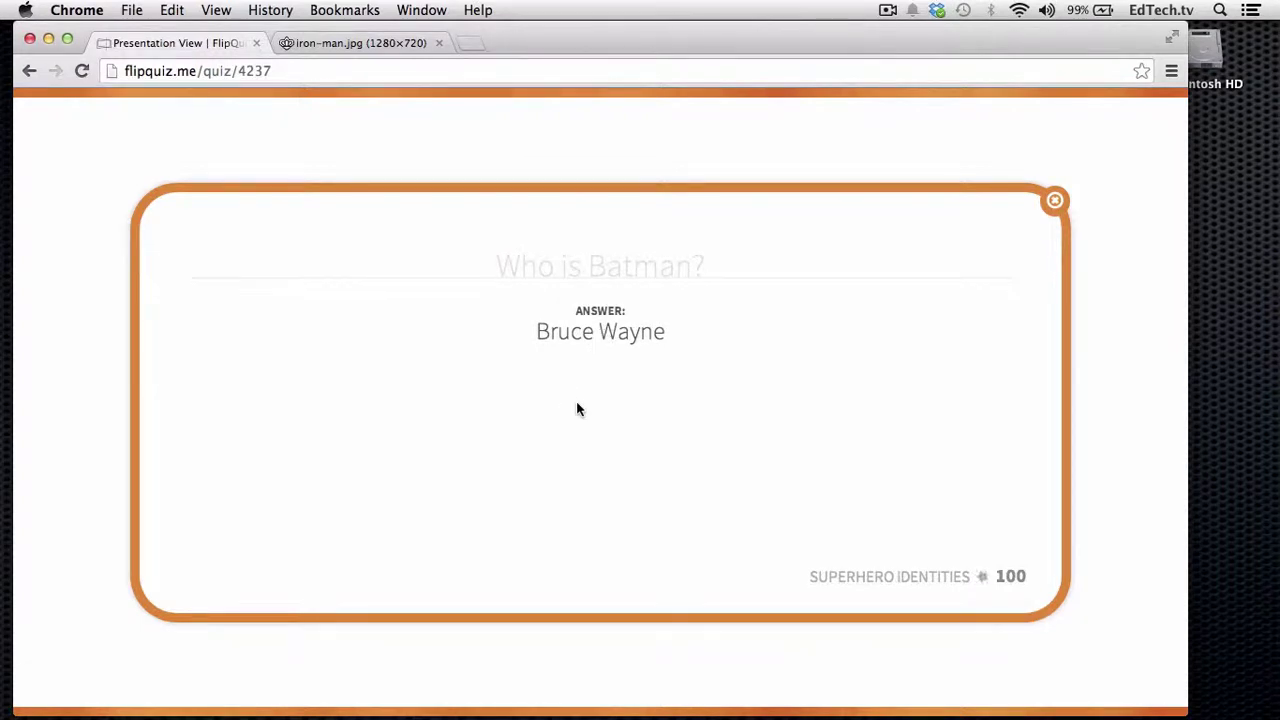
left_click(985, 578)
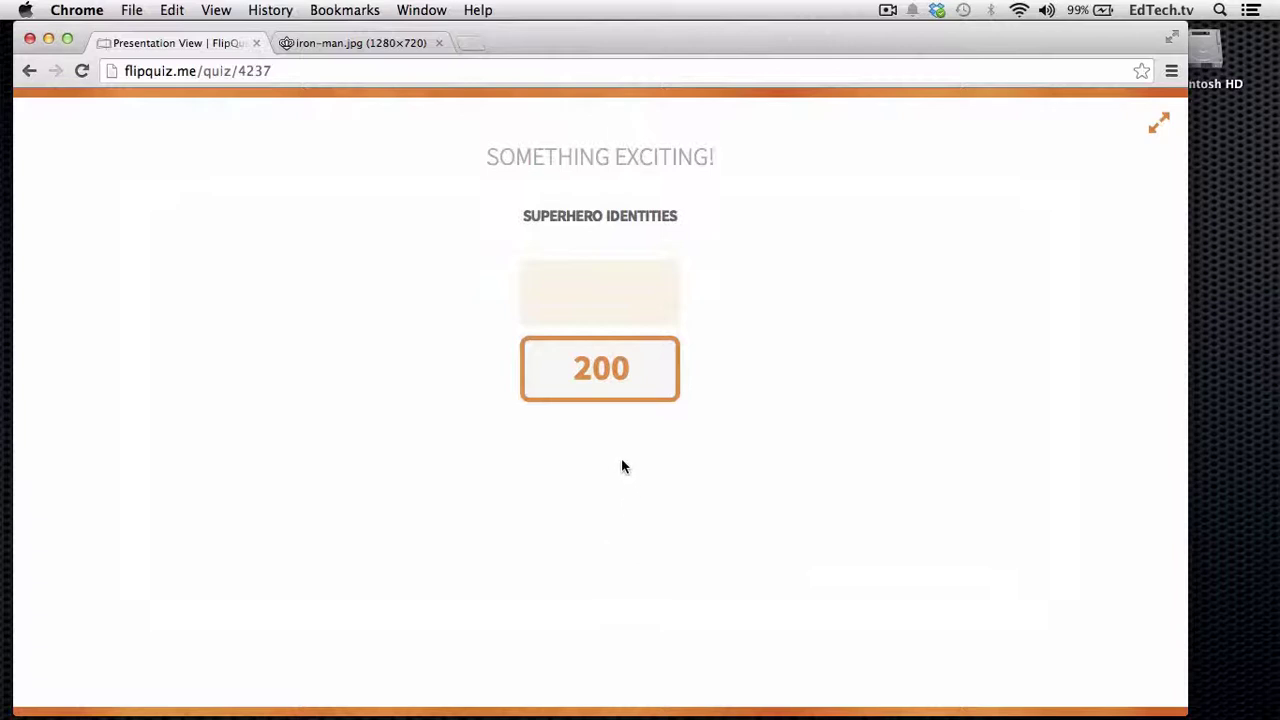
- Play the 200 Iron Man clue, reveal the Tony Stark answer, and close the card
left_click(612, 380)
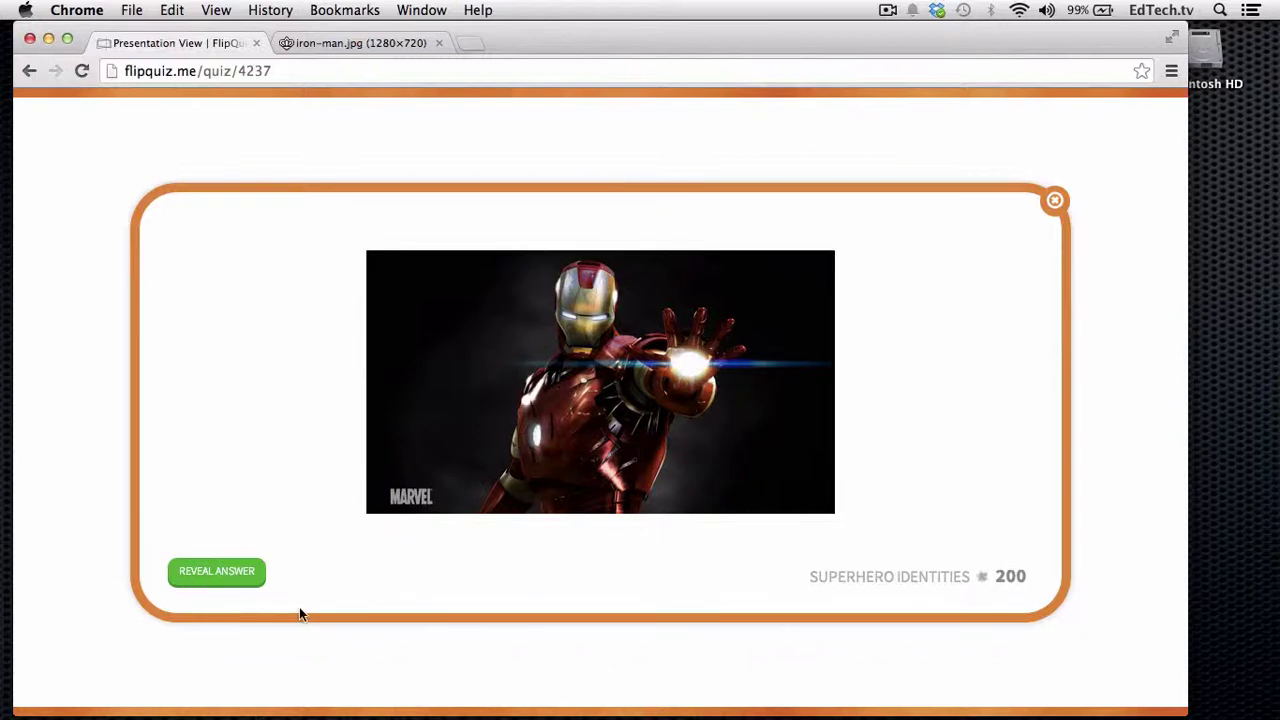
left_click(226, 578)
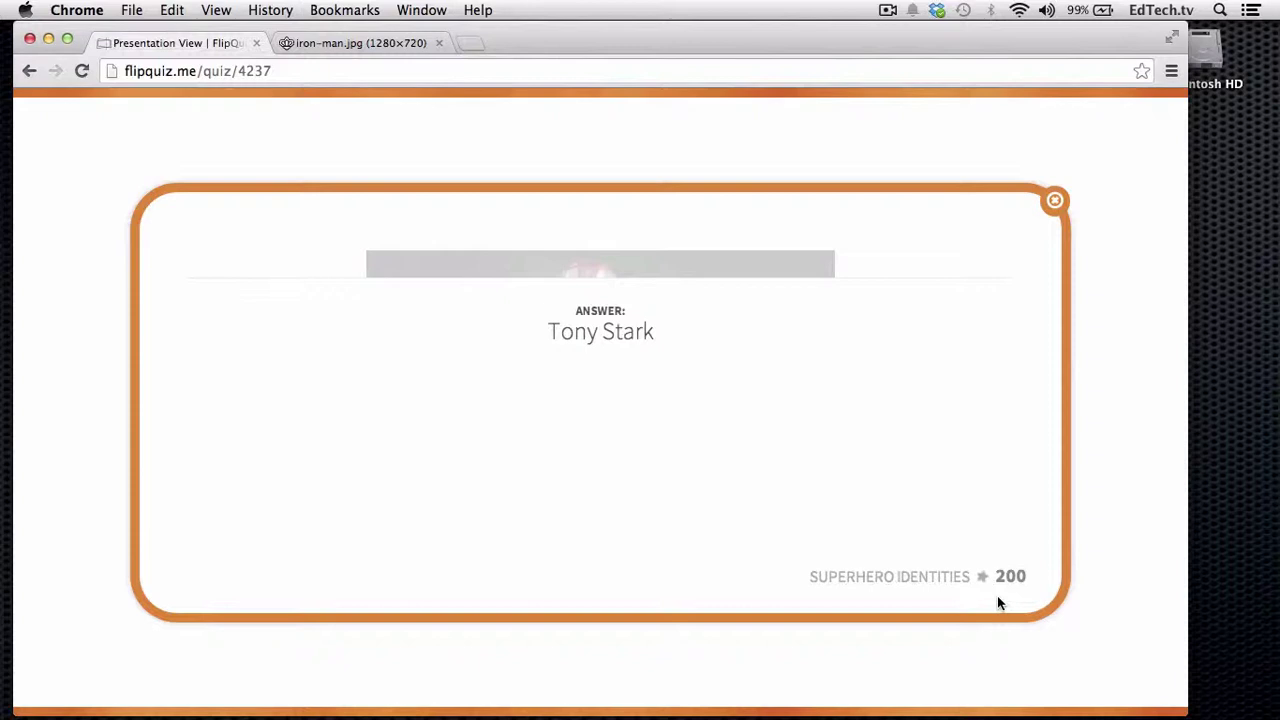
left_click(1055, 200)
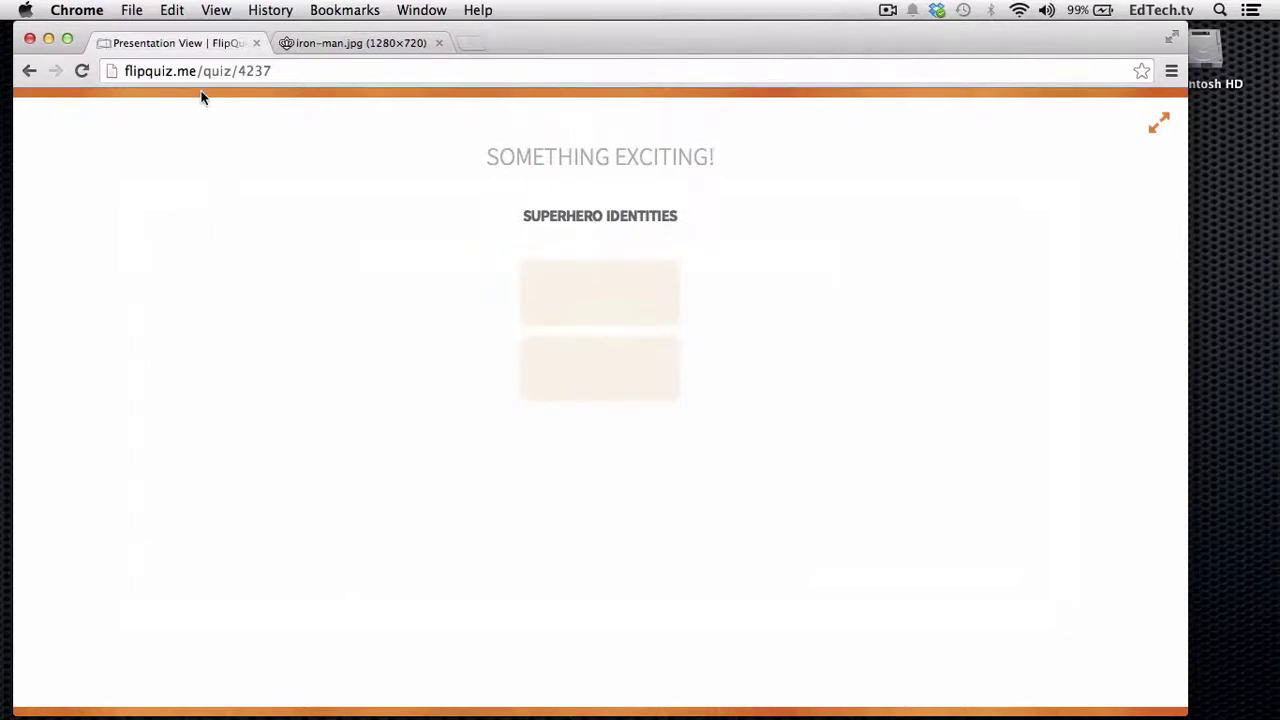
- Leave presentation view by going to the FlipQuiz home page
left_click_drag(205, 71, 295, 80)
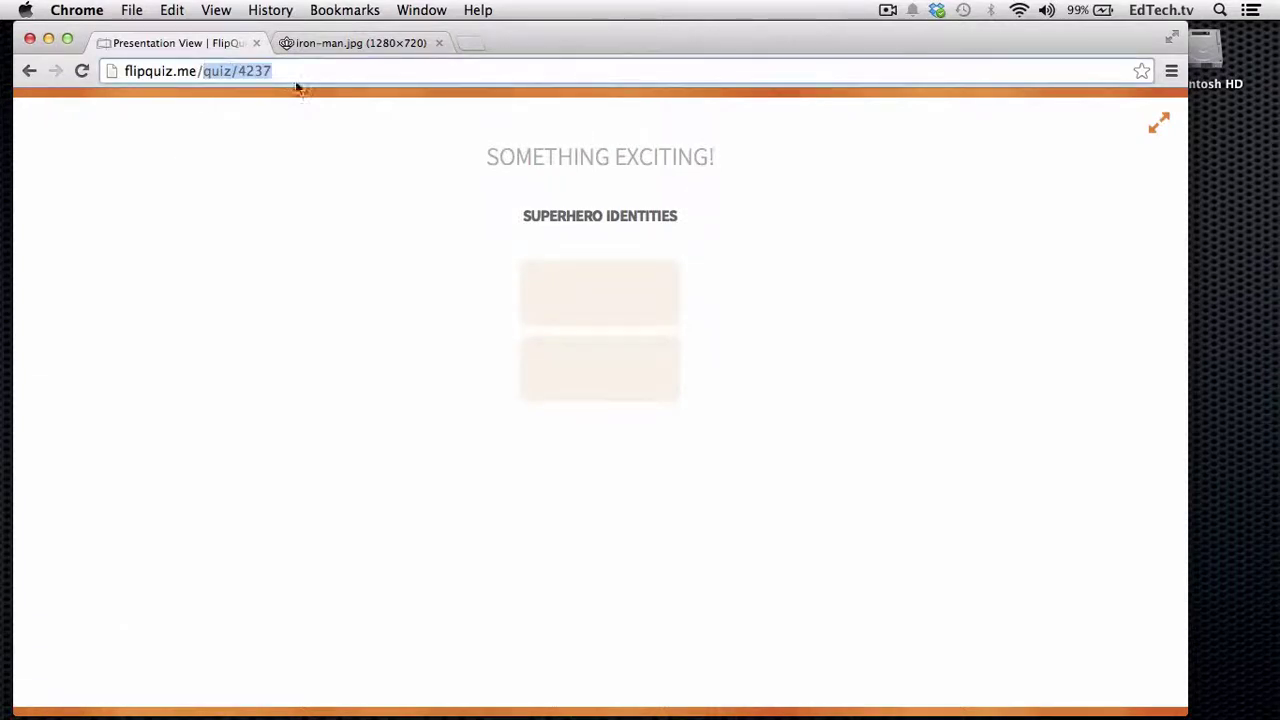
key("BackSpace")
key("Return")
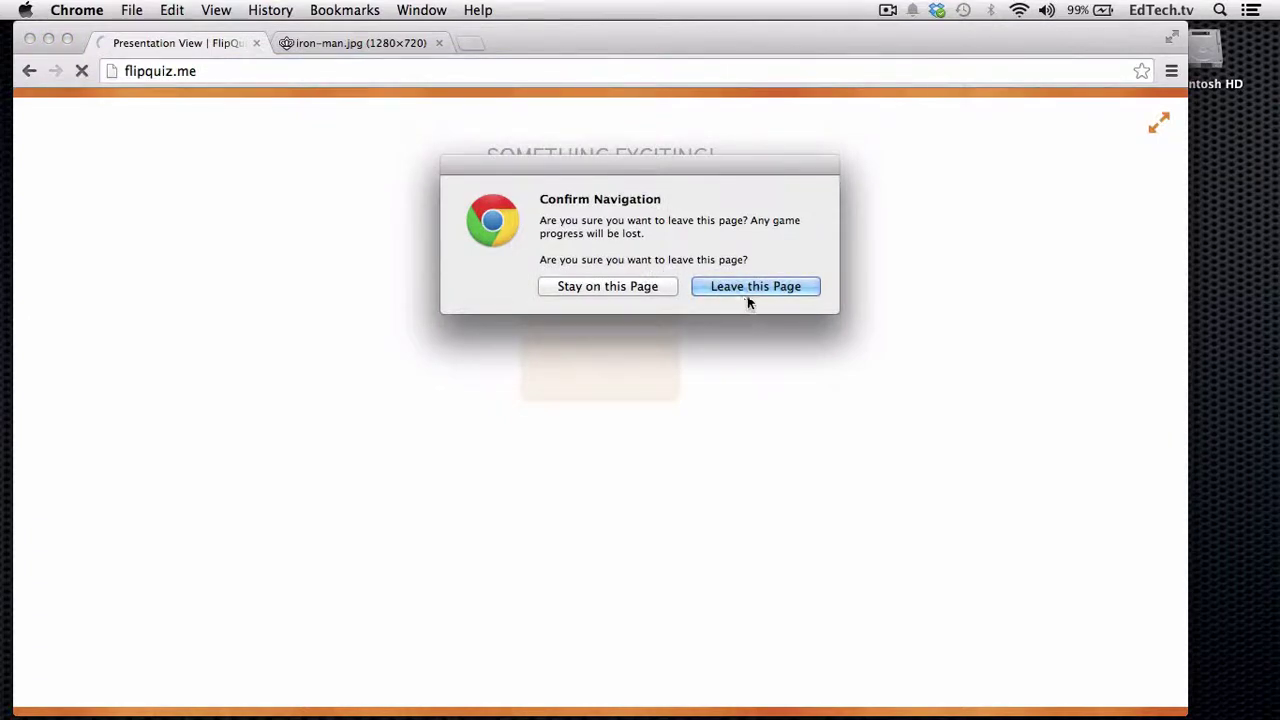
left_click(744, 294)
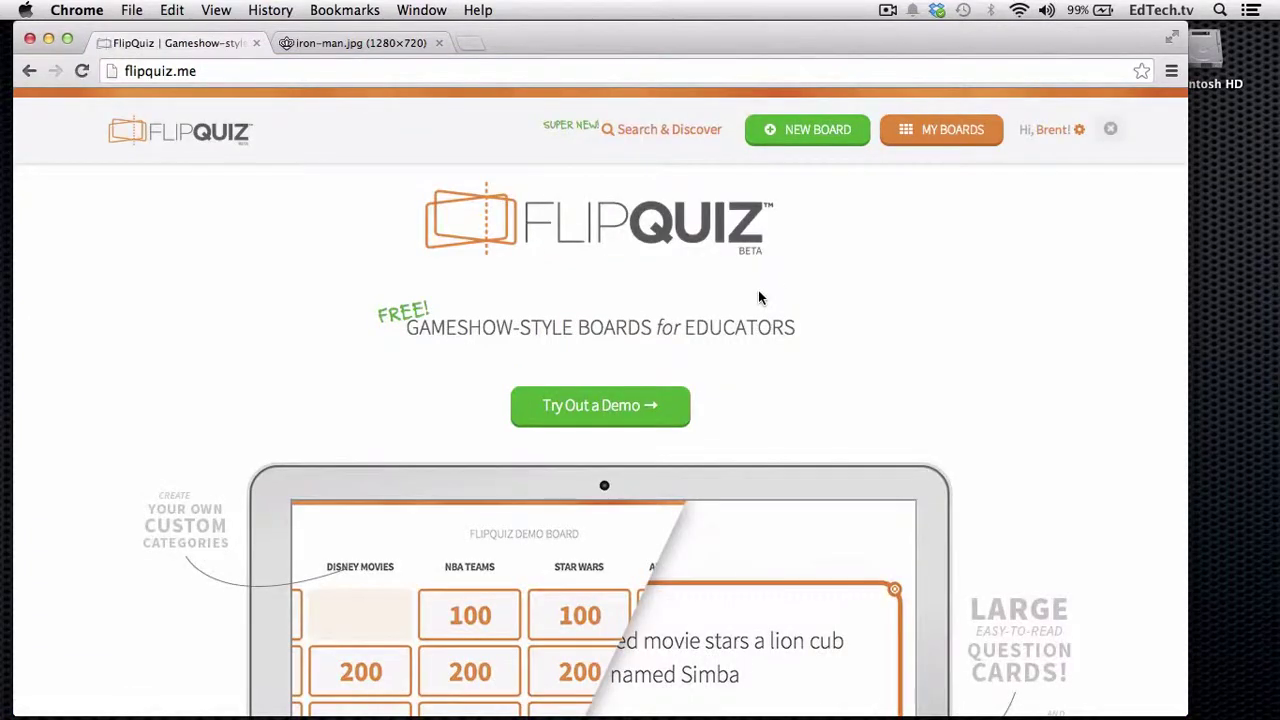
- Open Something Exciting! from the dashboard and start editing it
left_click(951, 140)
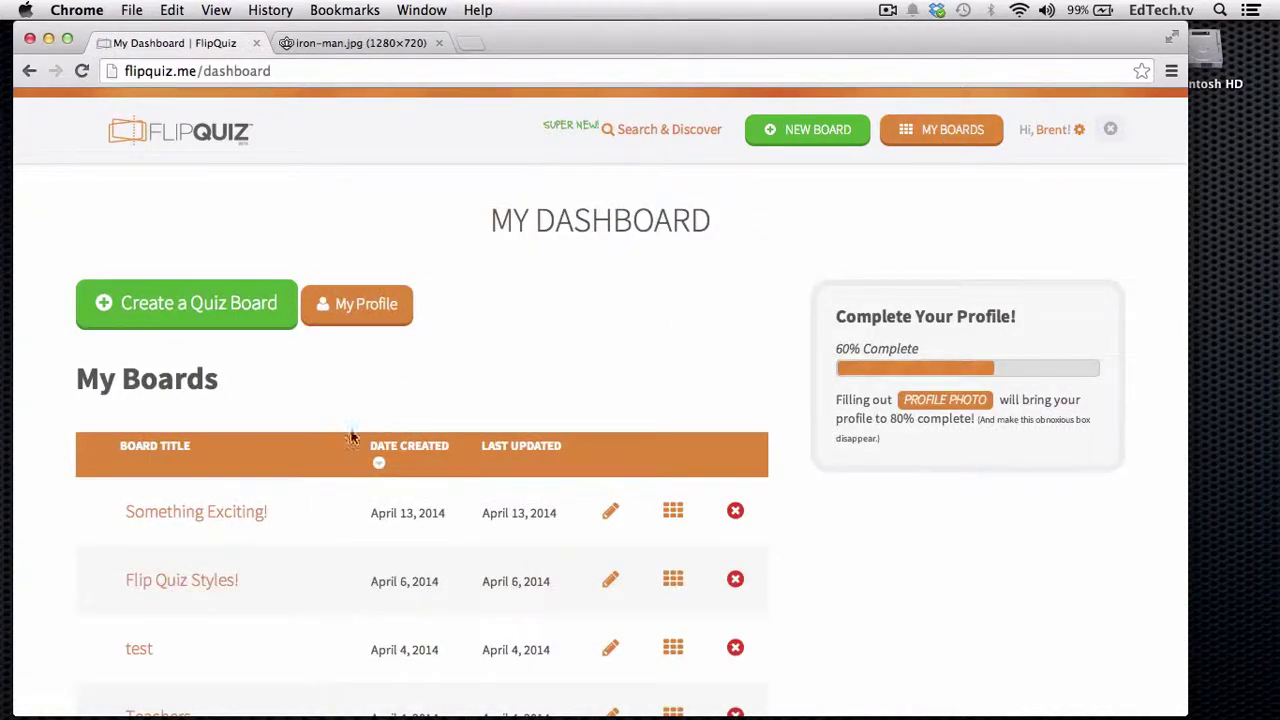
left_click(223, 515)
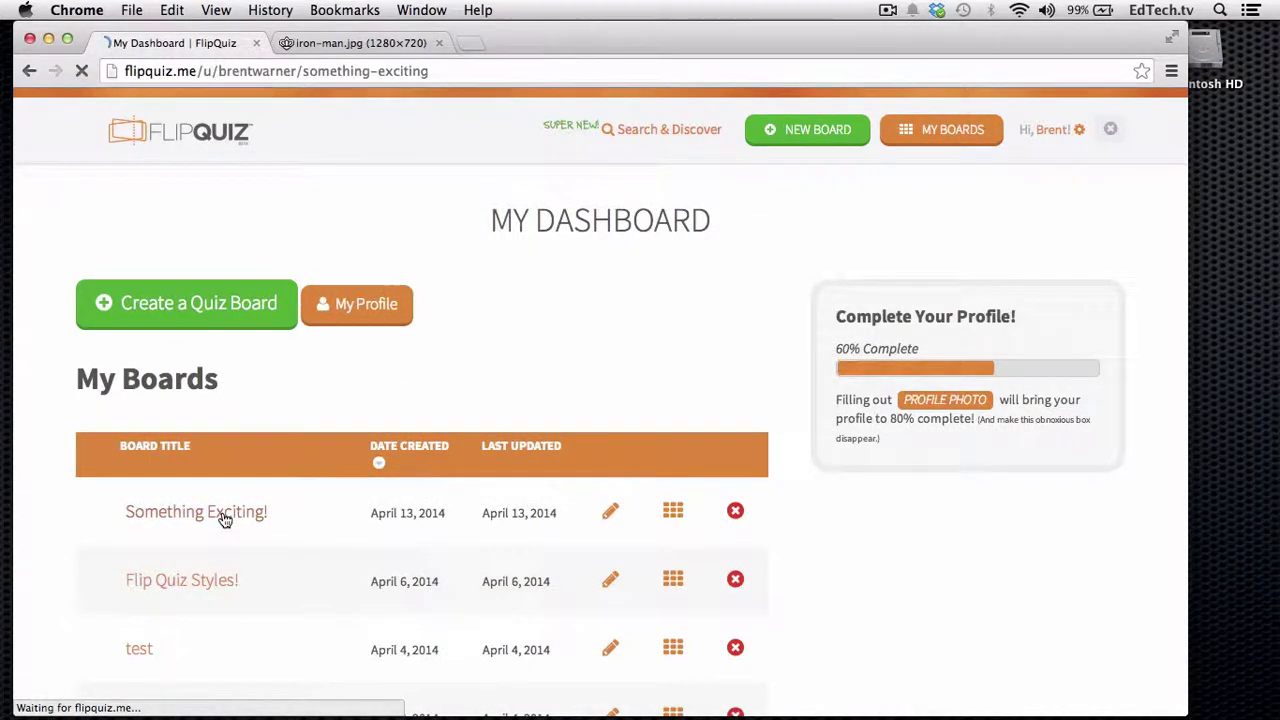
scroll(412, 307, "down", 2)
scroll(412, 307, "down", 5)
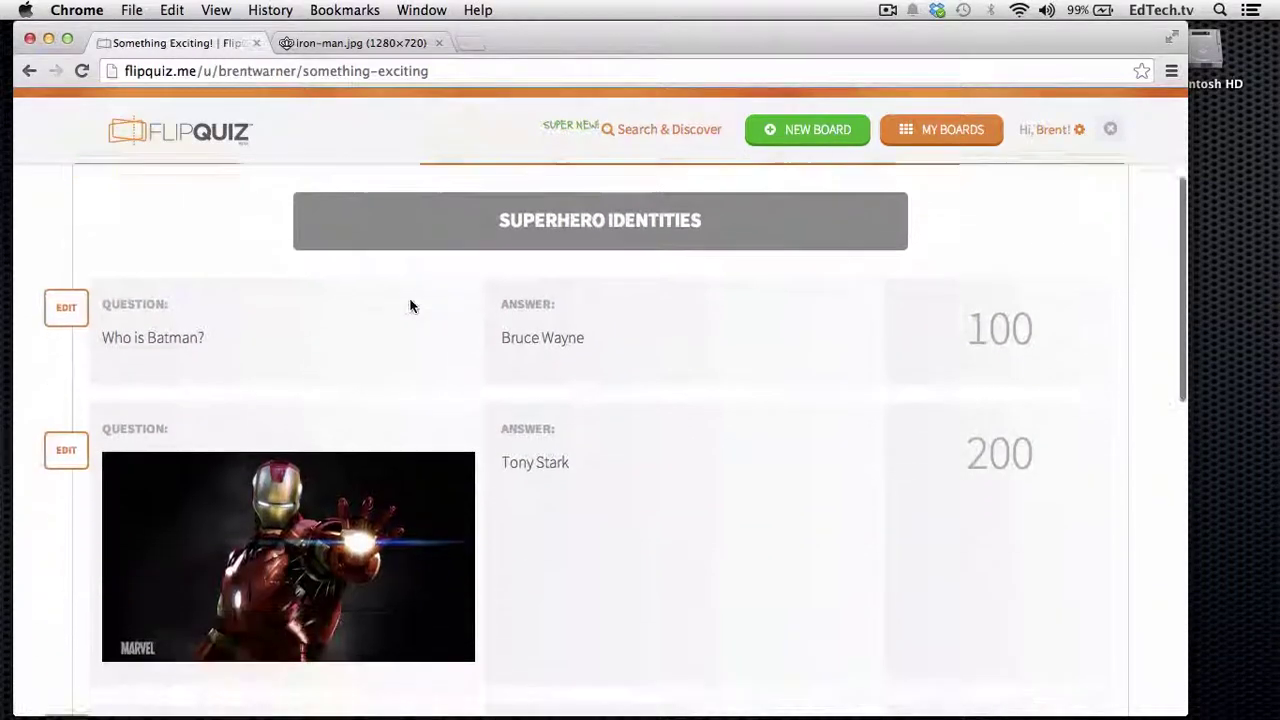
scroll(409, 305, "up", 7)
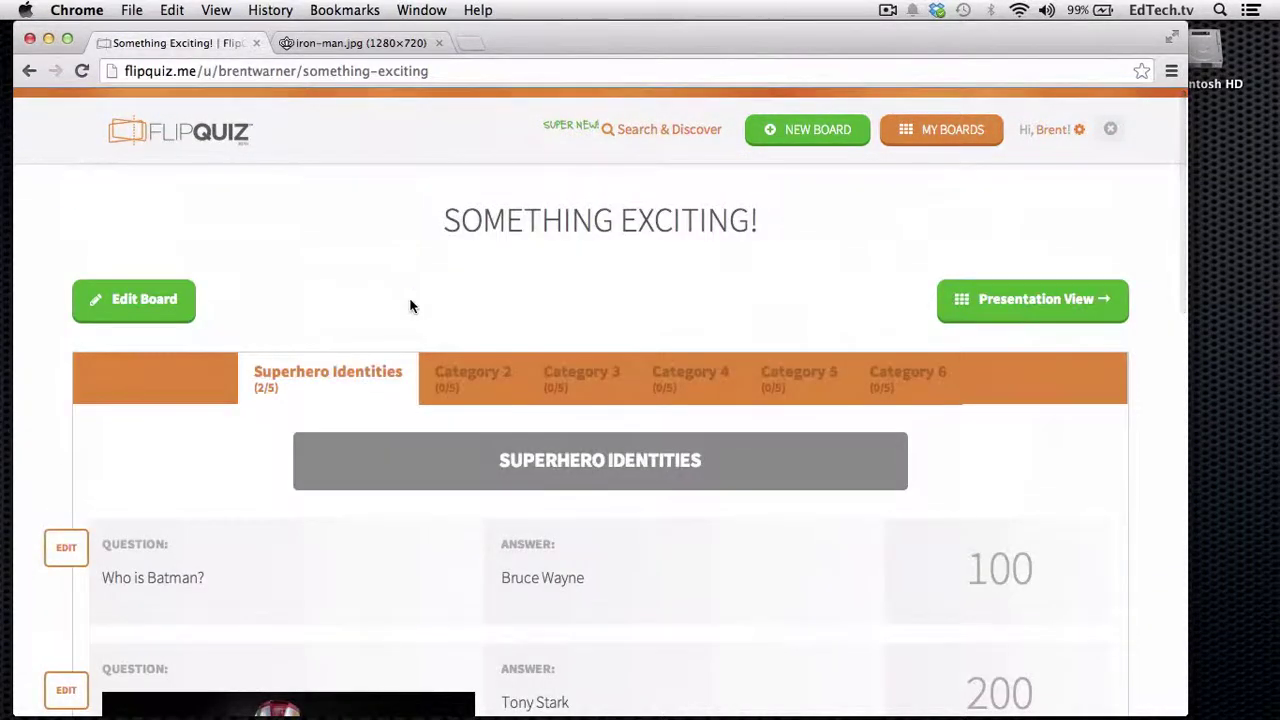
left_click(155, 303)
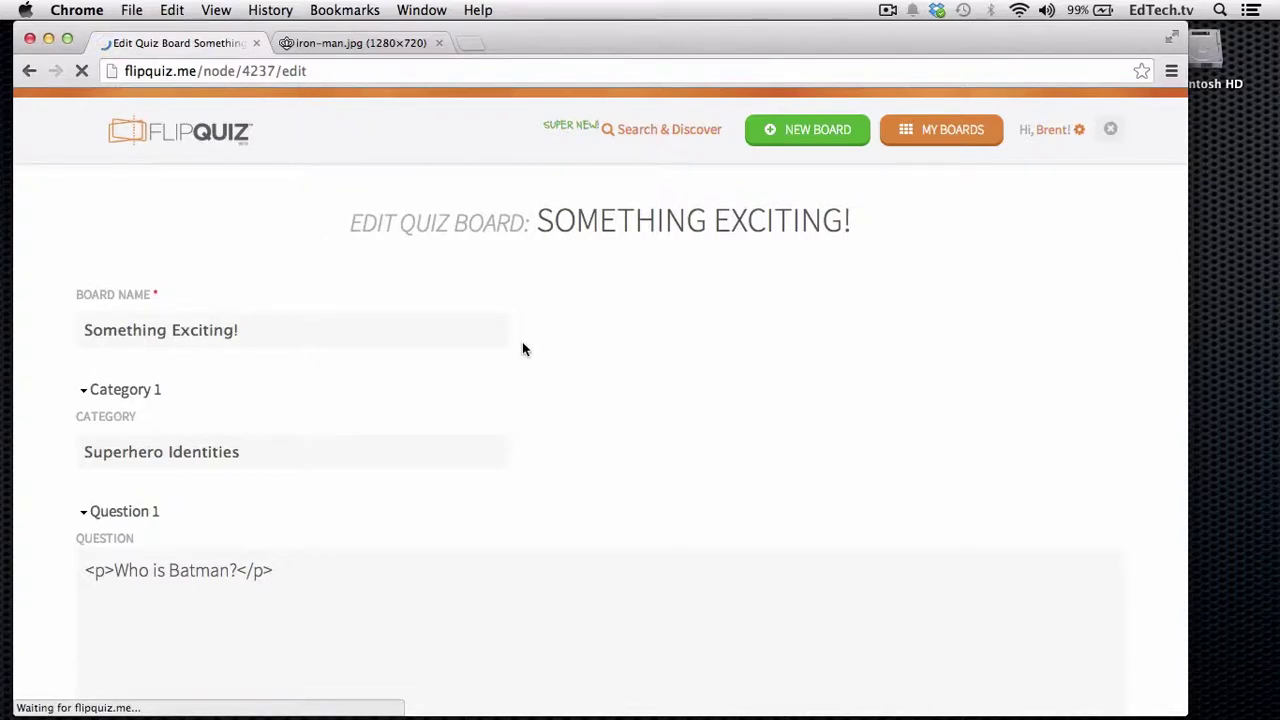
- Type 'DOUBLE BONUS!!!' in Question 3 and start making it a link, with a new tab ready
scroll(516, 418, "down", 5)
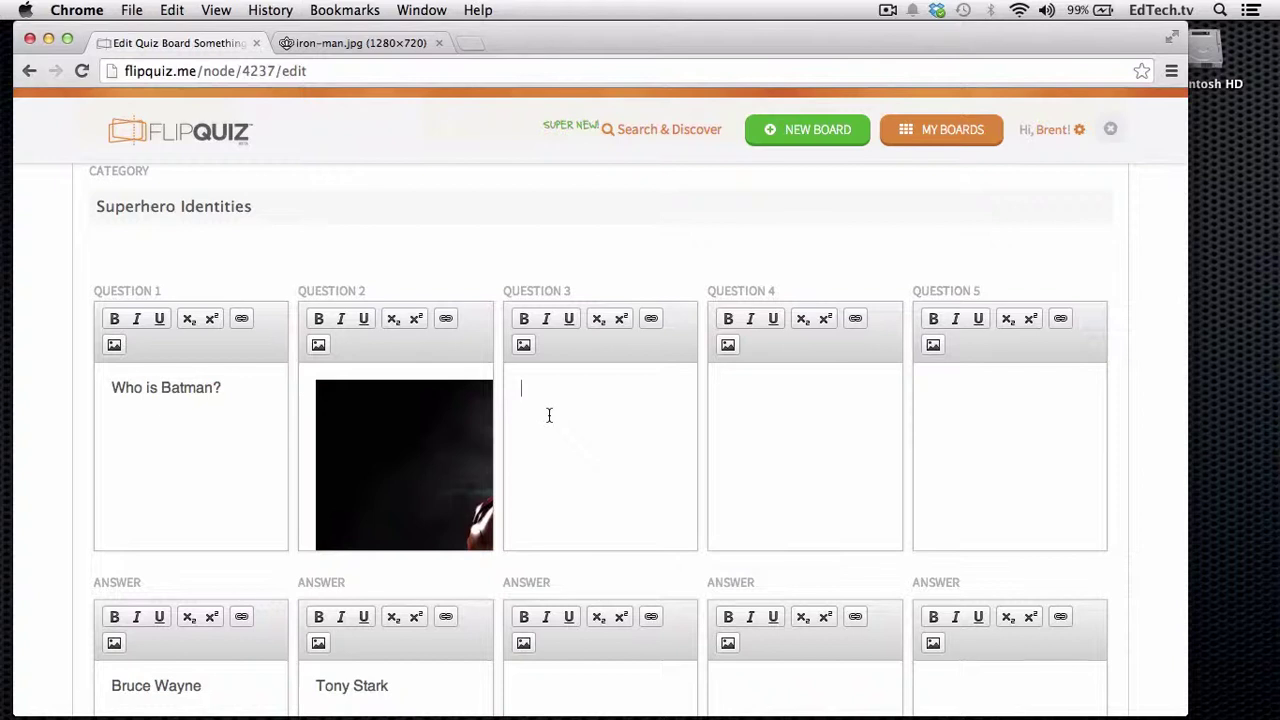
key("super+t")
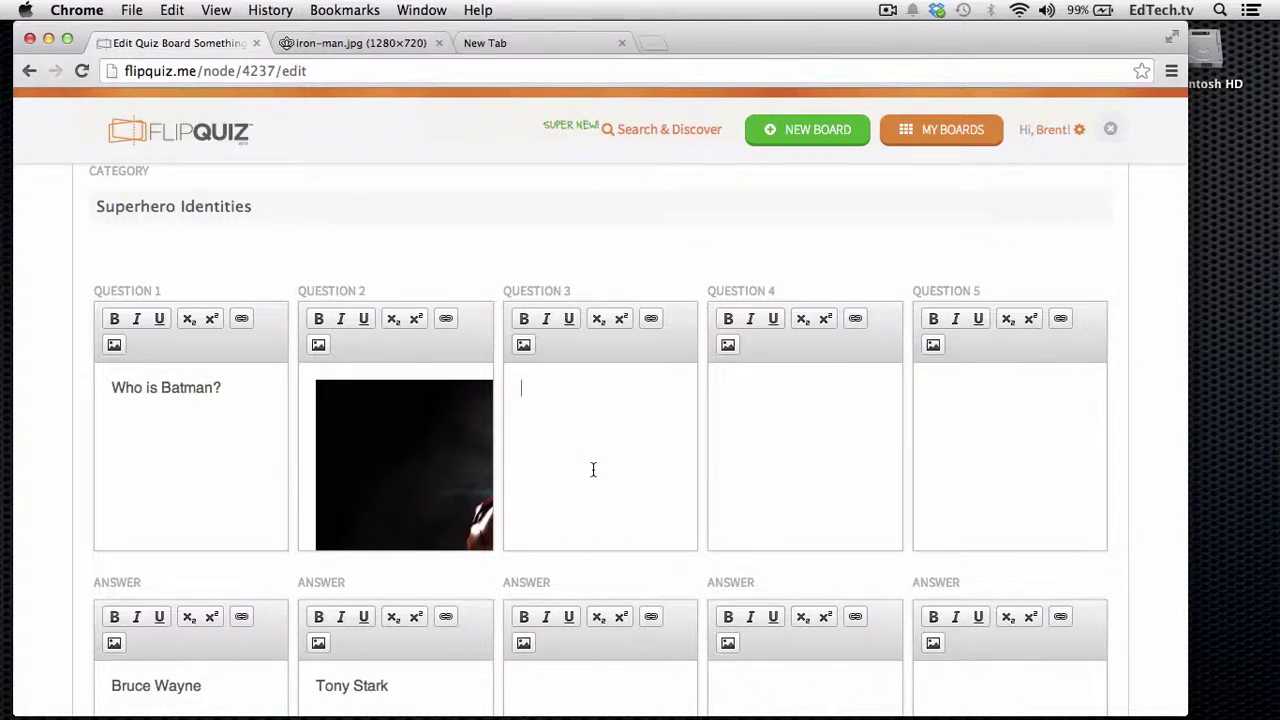
type("DOUBLE BONU")
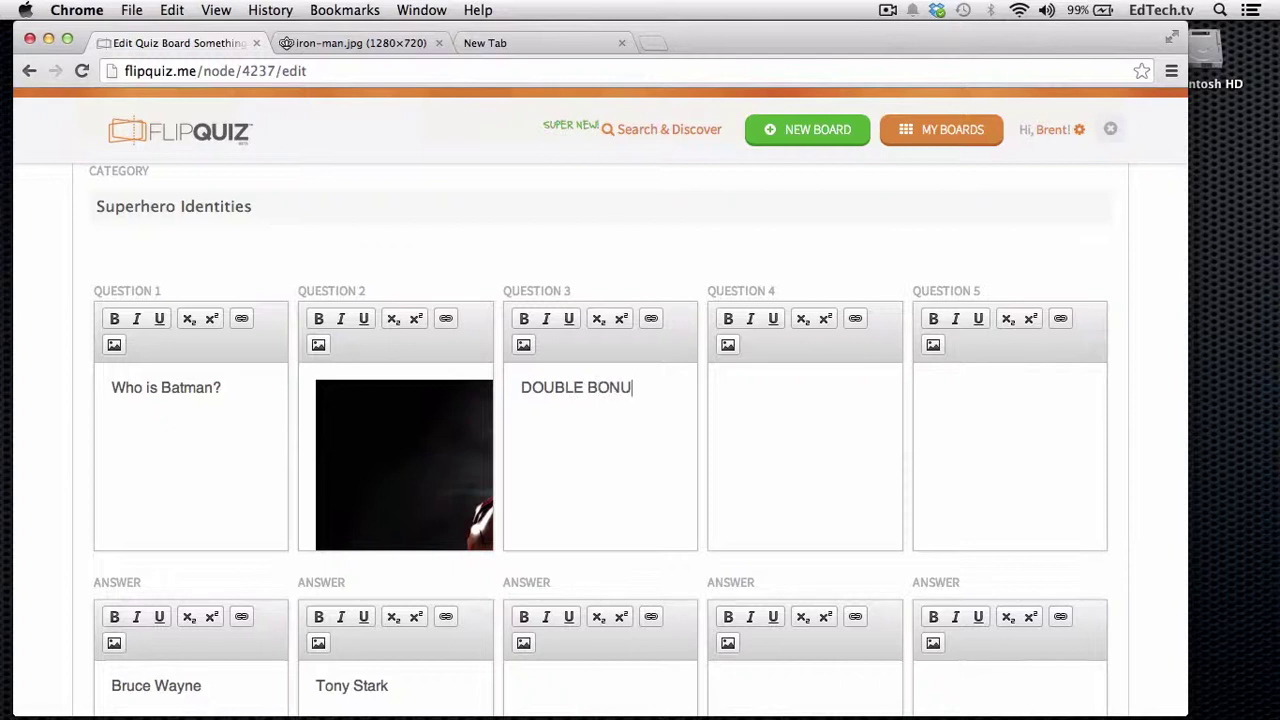
type("S!!!")
left_click_drag(668, 387, 483, 368)
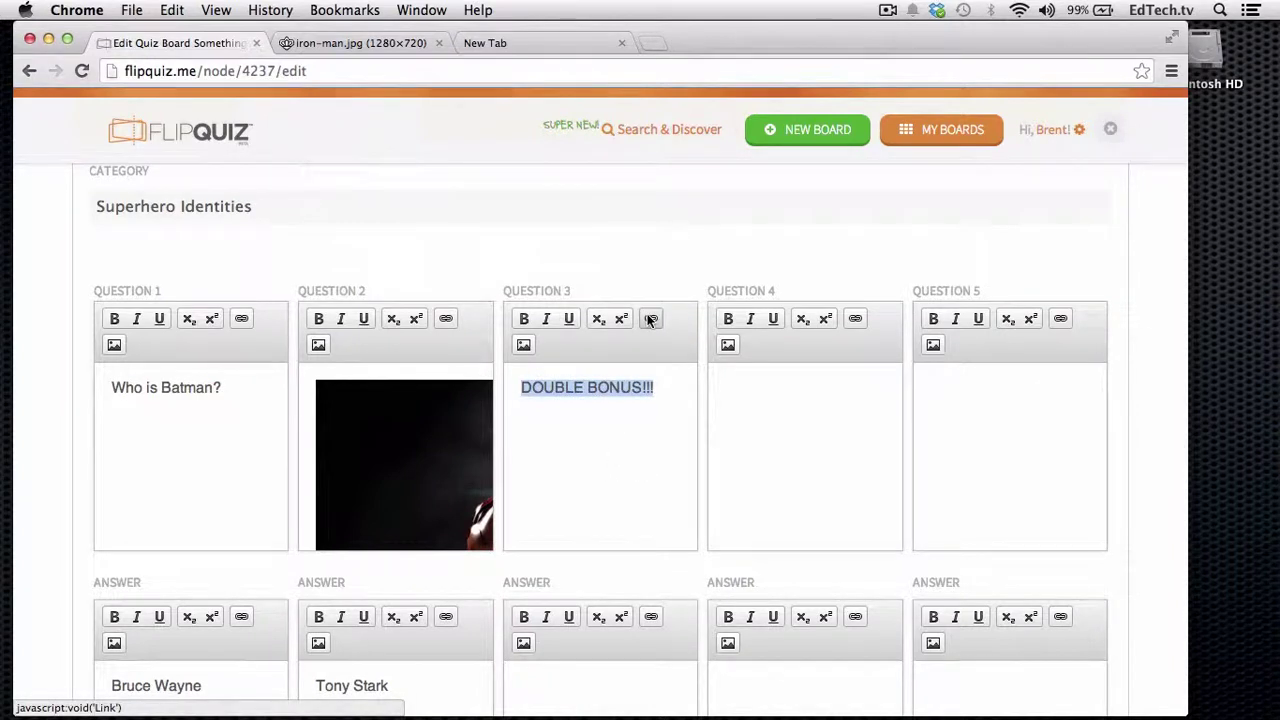
left_click(650, 318)
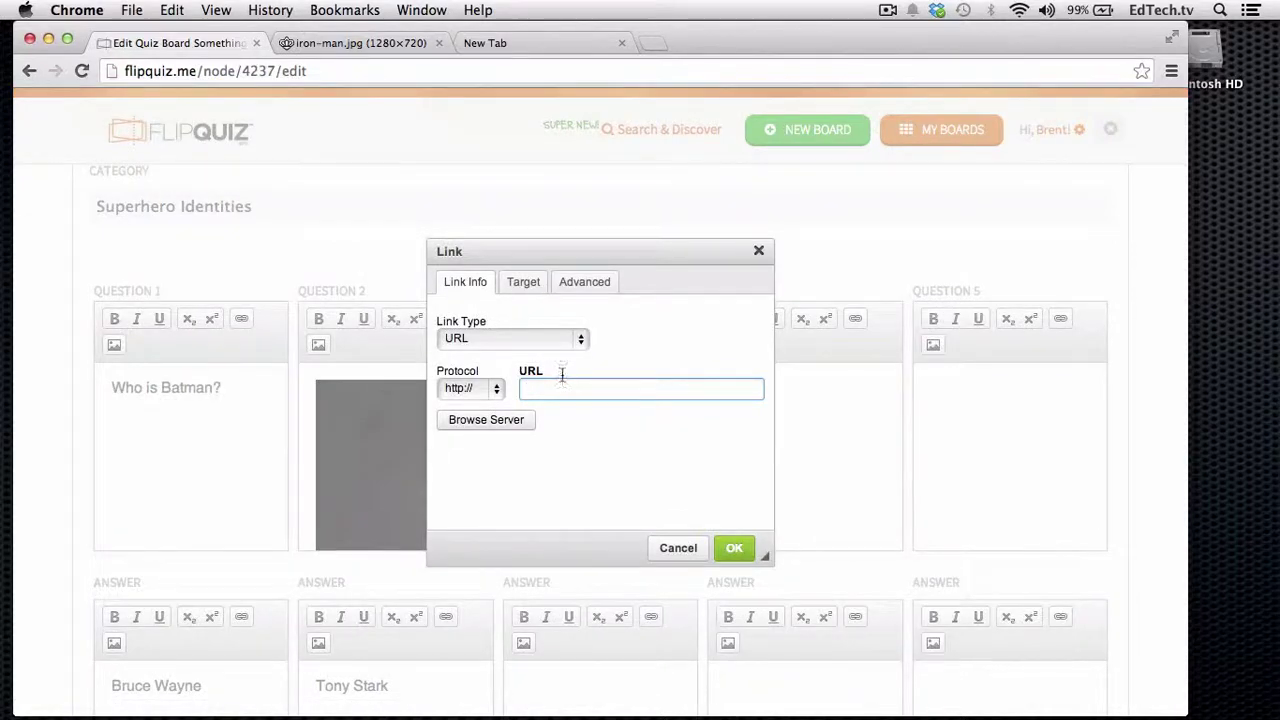
left_click(553, 46)
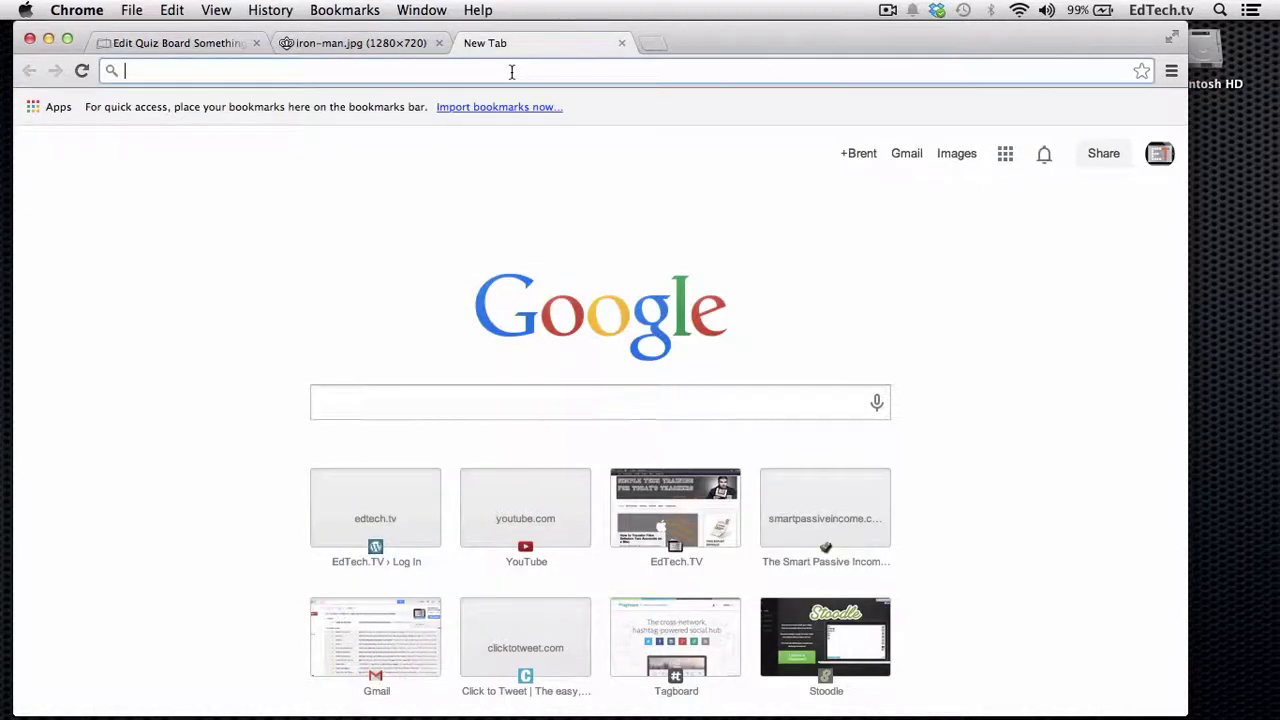
- Find The Incredible Hulk trailer on YouTube, pause it, and grab its web address
type("youtube.com")
key("Return")
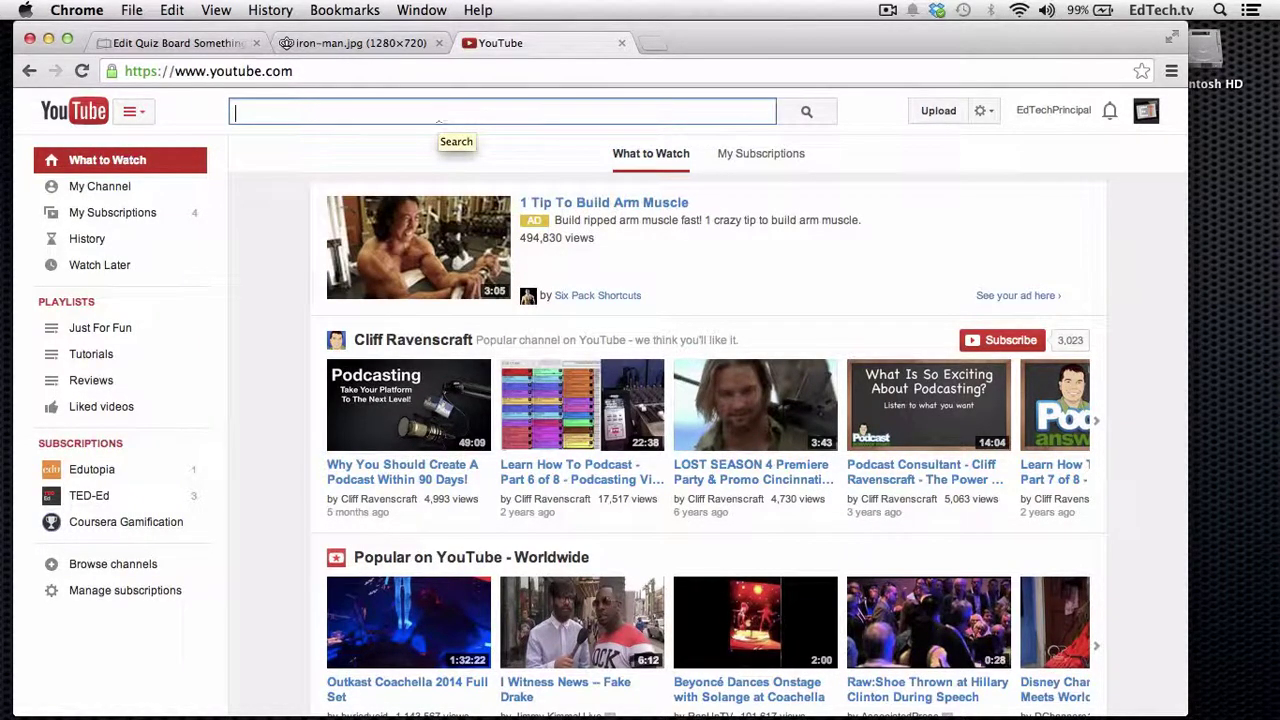
type("t")
key("BackSpace")
type("The incre")
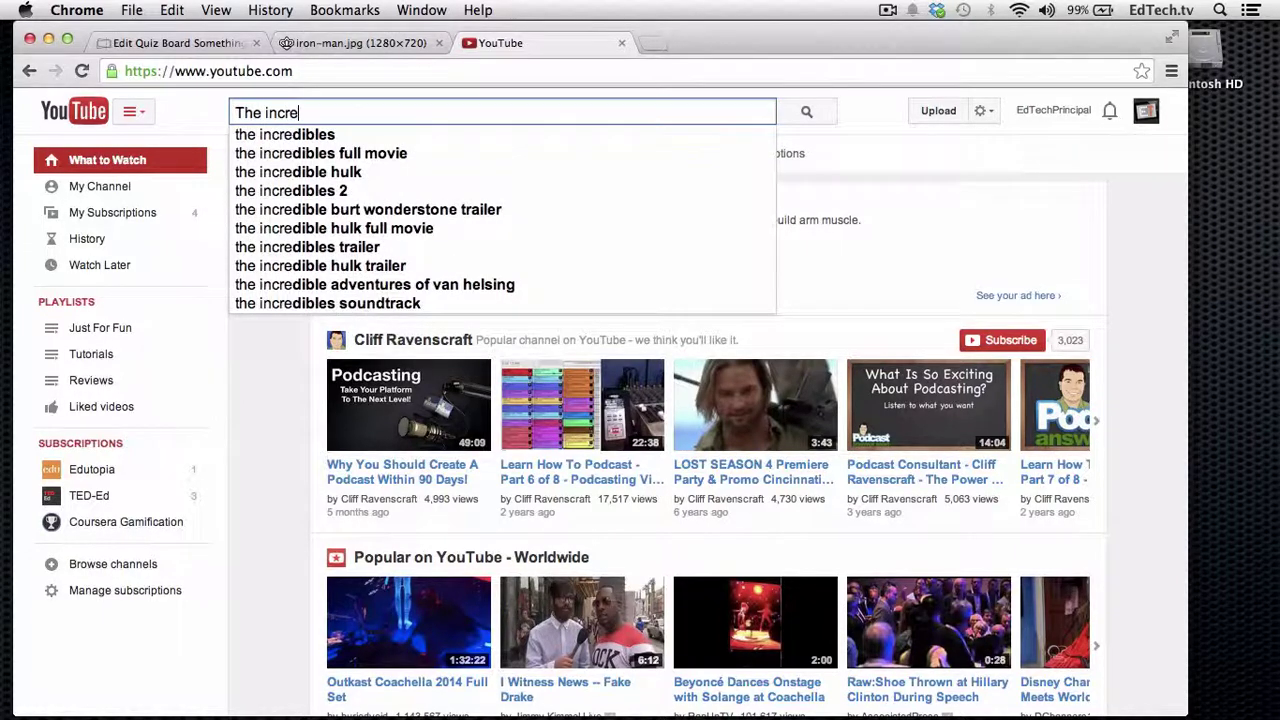
type("ddible hulk")
key("Return")
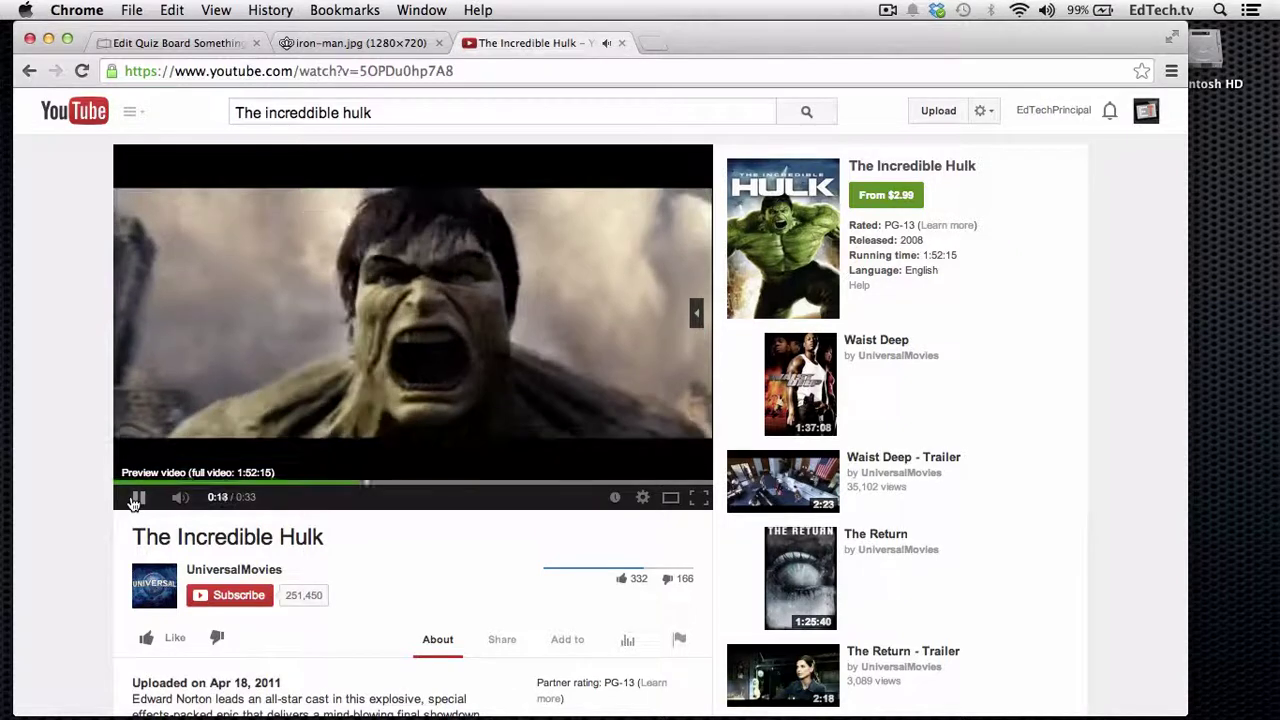
left_click(137, 497)
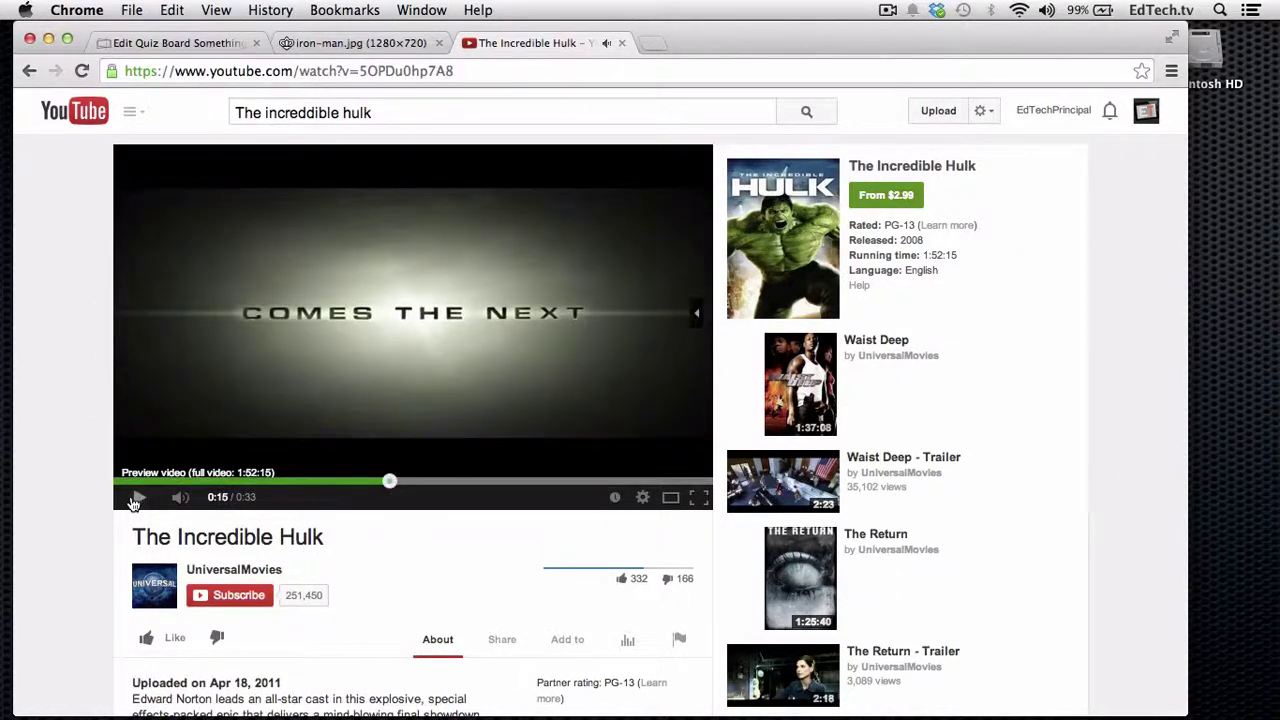
left_click(466, 77)
key("super+c")
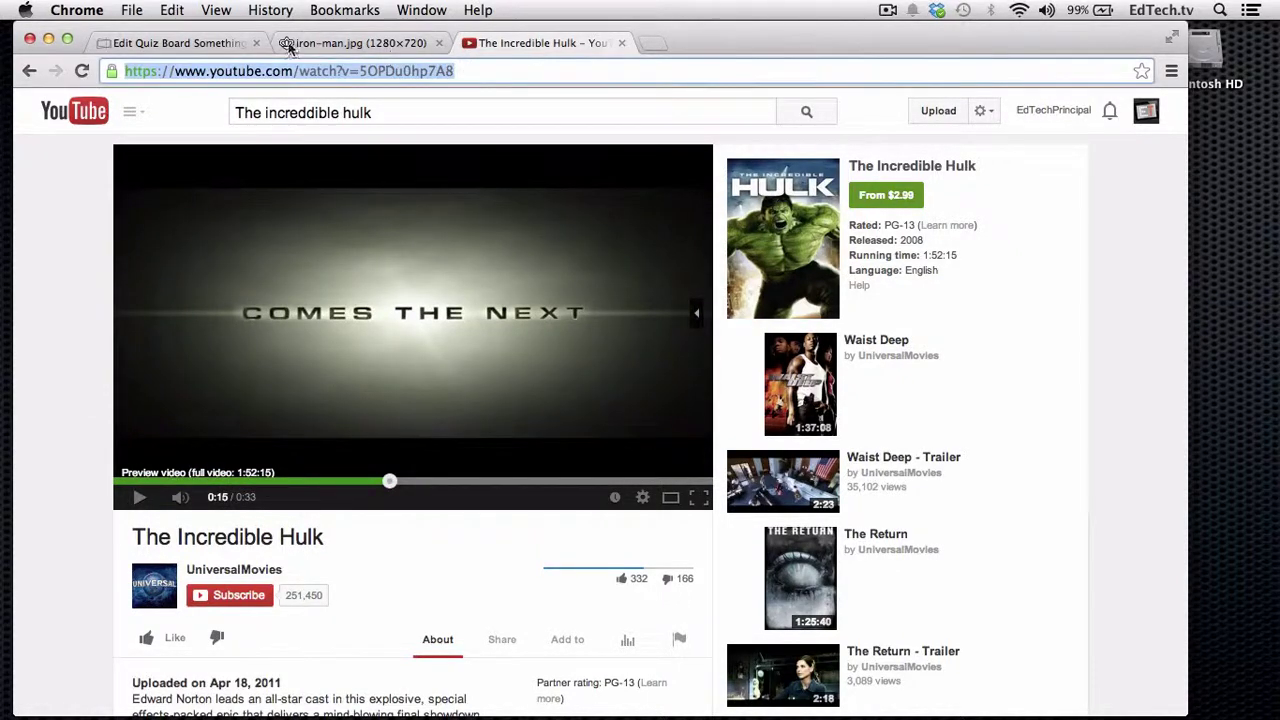
left_click(170, 43)
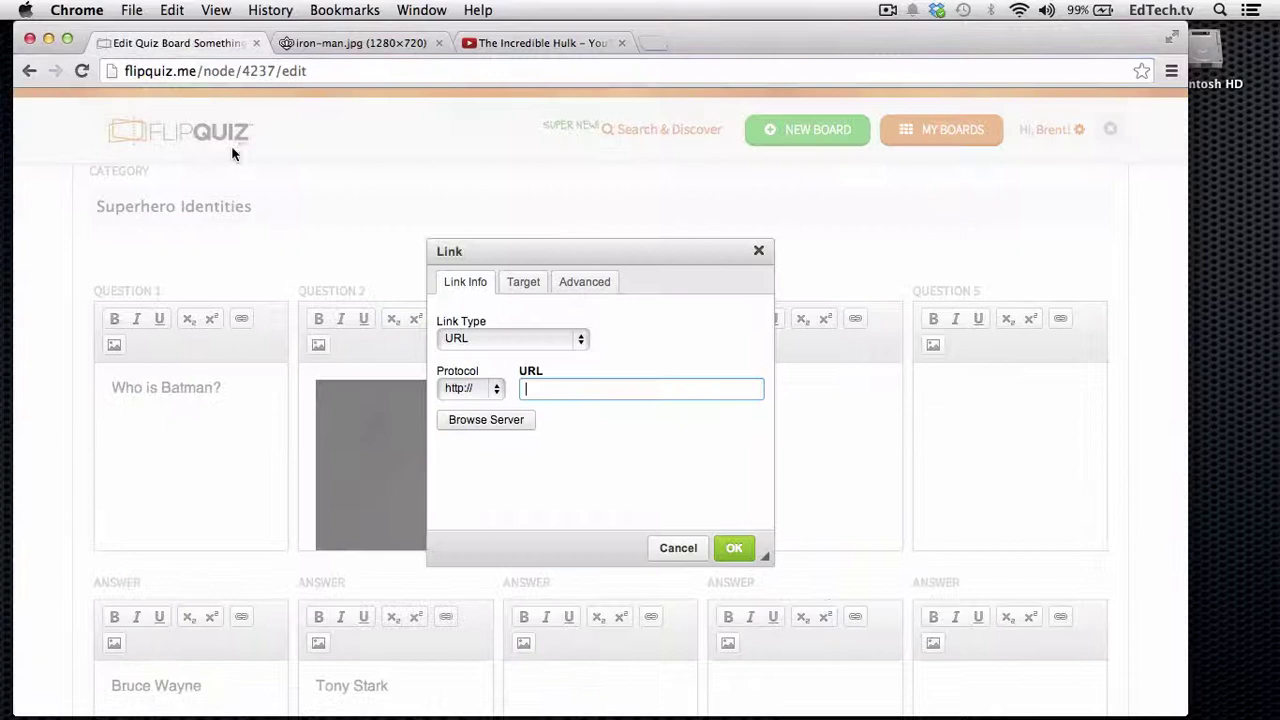
- Link DOUBLE BONUS!!! to the Hulk trailer address, opening in a New Window (_blank)
left_click(530, 385)
key("super+v")
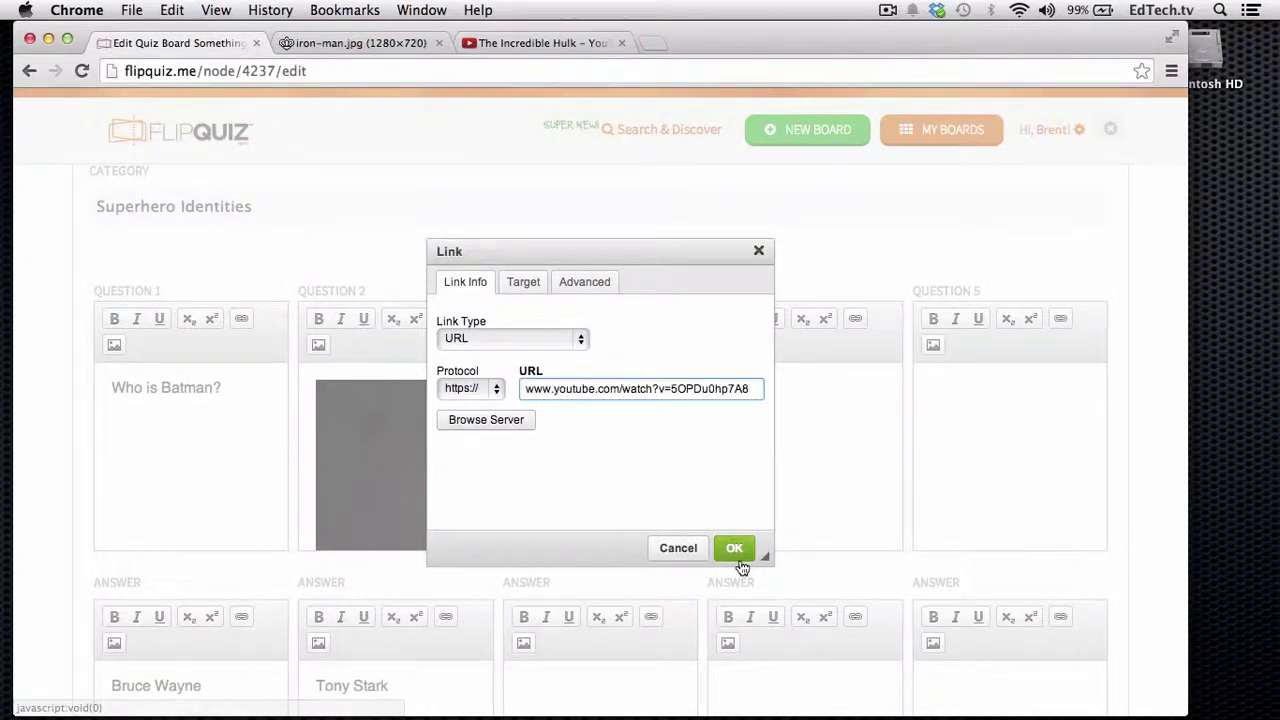
left_click(526, 285)
left_click(522, 336)
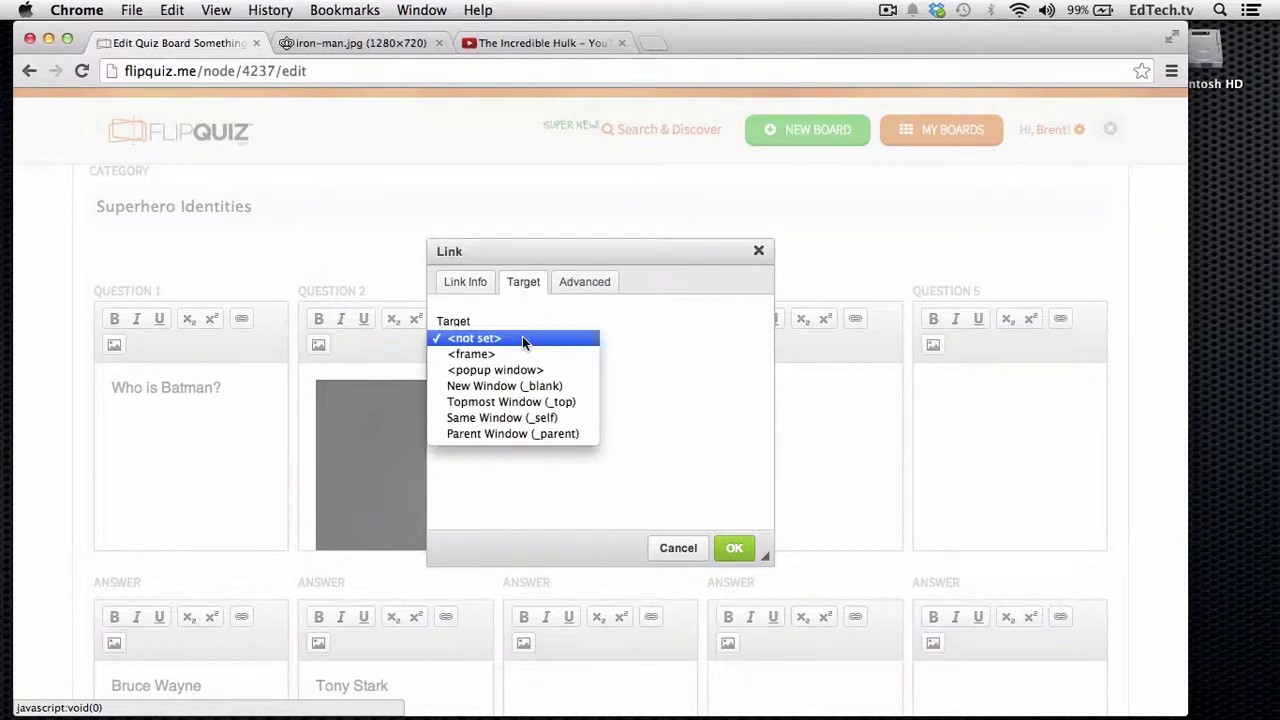
left_click(545, 391)
left_click(733, 550)
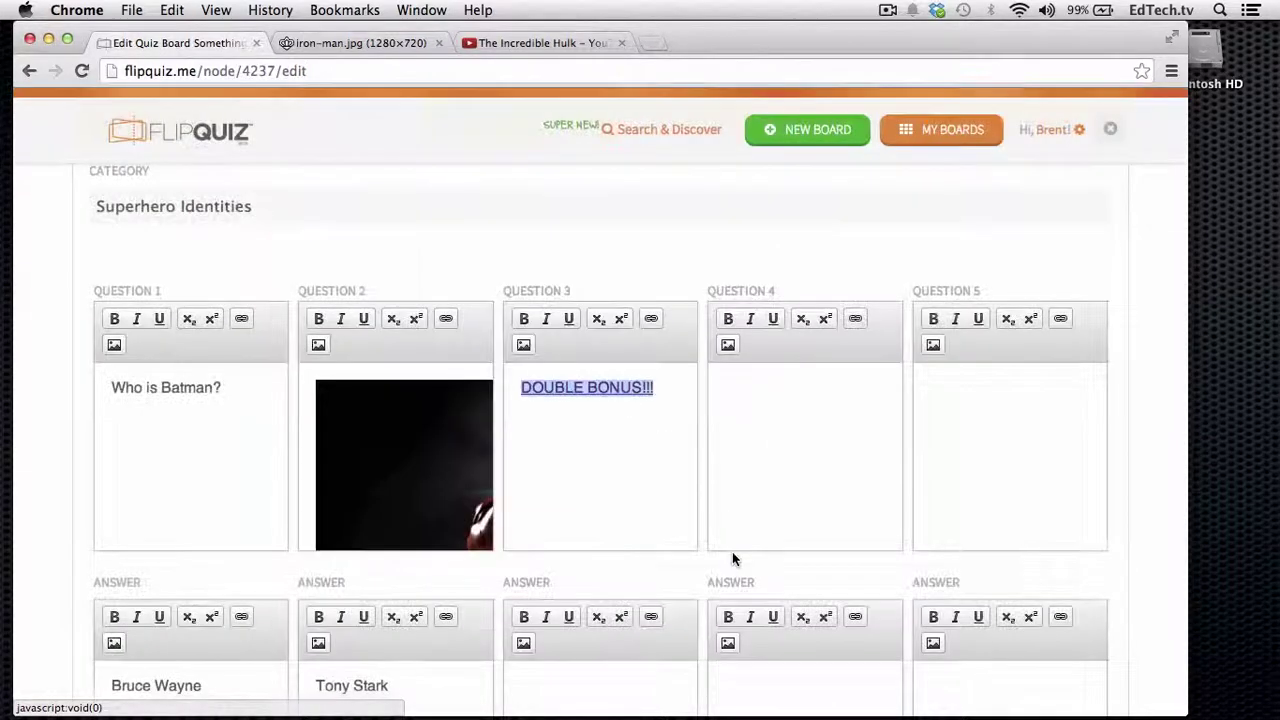
- Enter '???' as Answer 3 and save the board changes
left_click(655, 460)
scroll(640, 485, "down", 4)
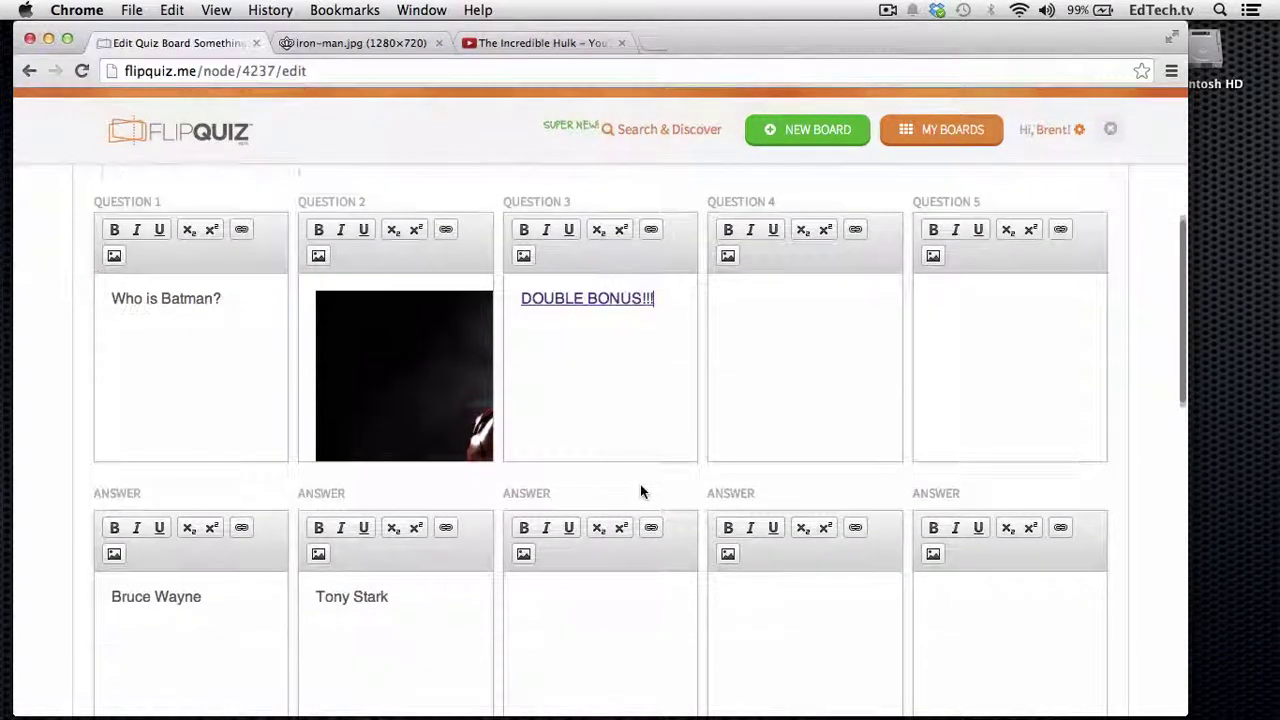
left_click(625, 538)
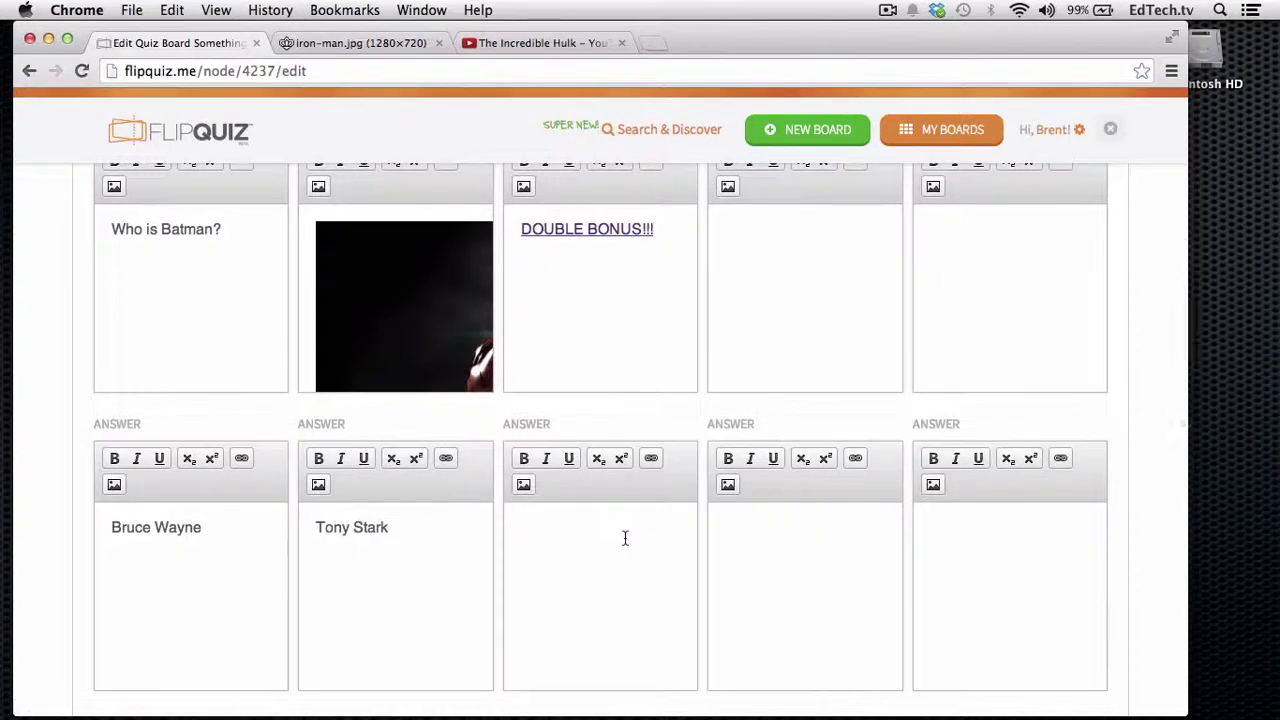
type("H")
key("BackSpace")
type("???")
scroll(611, 534, "down", 12)
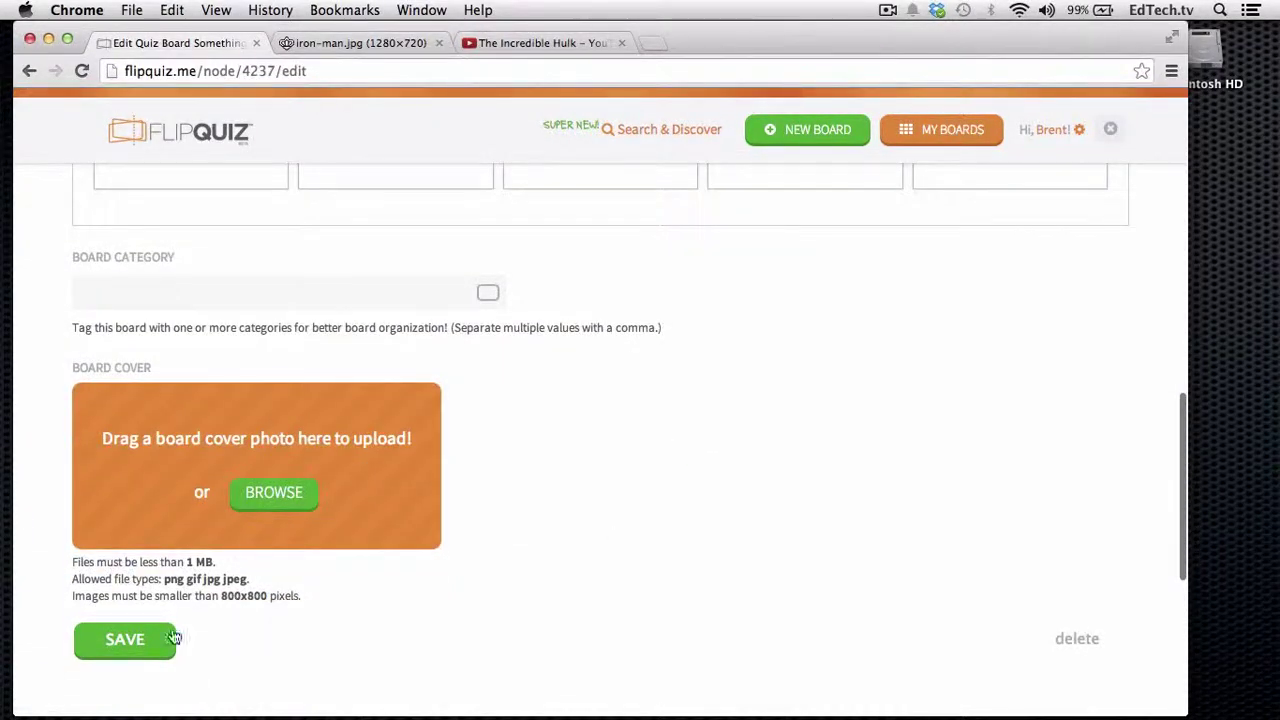
left_click(125, 639)
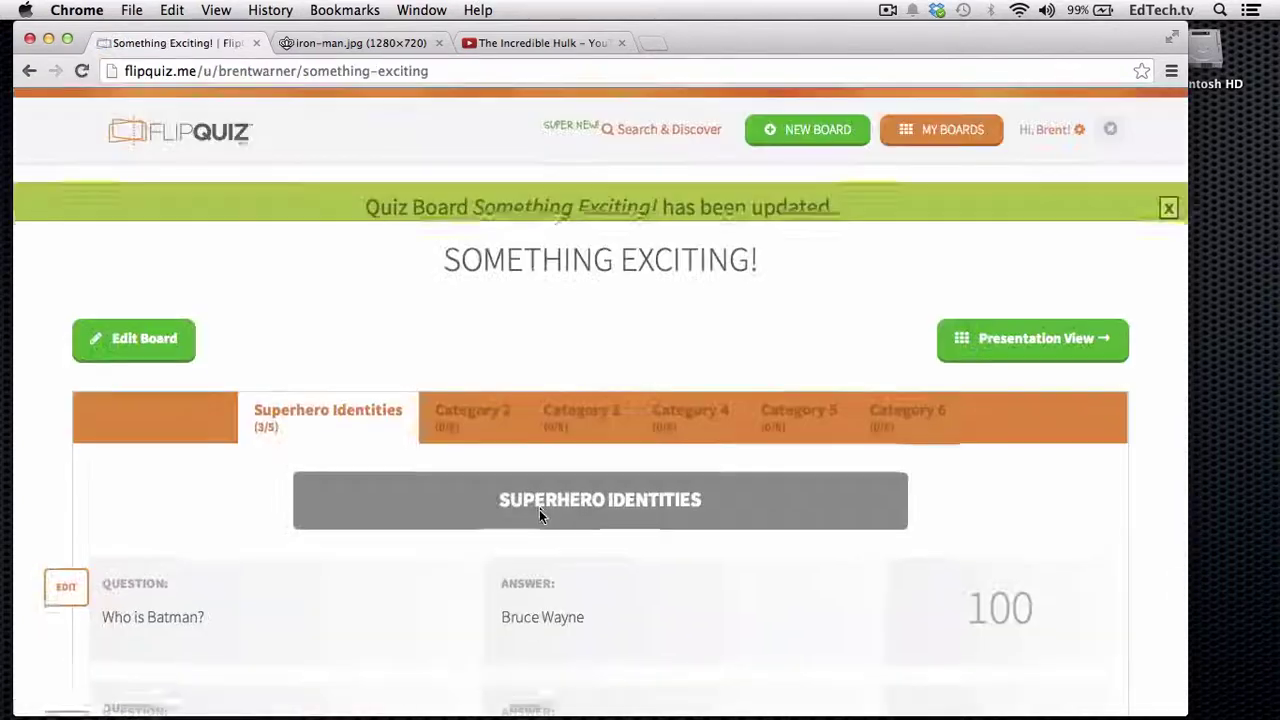
- In presentation view, reveal the 300 DOUBLE BONUS!!! card, briefly play its linked Hulk trailer, then return to the board
left_click(1023, 354)
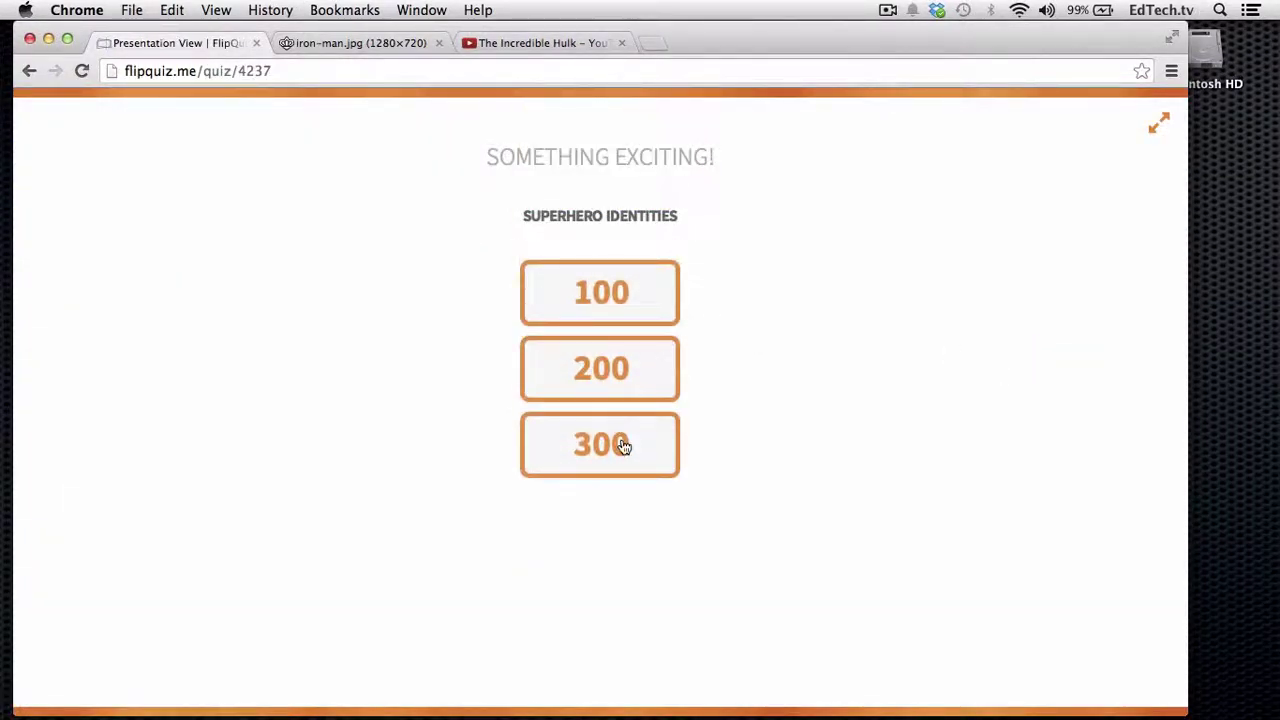
left_click(622, 446)
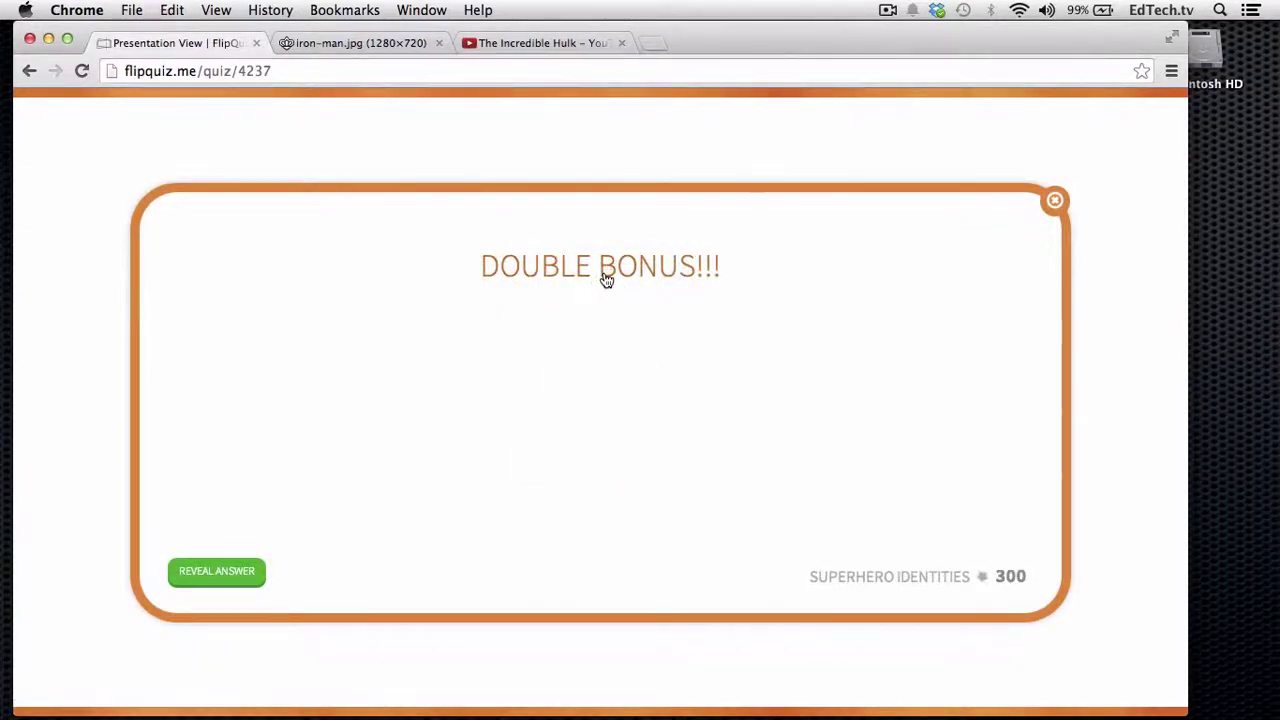
left_click(604, 277)
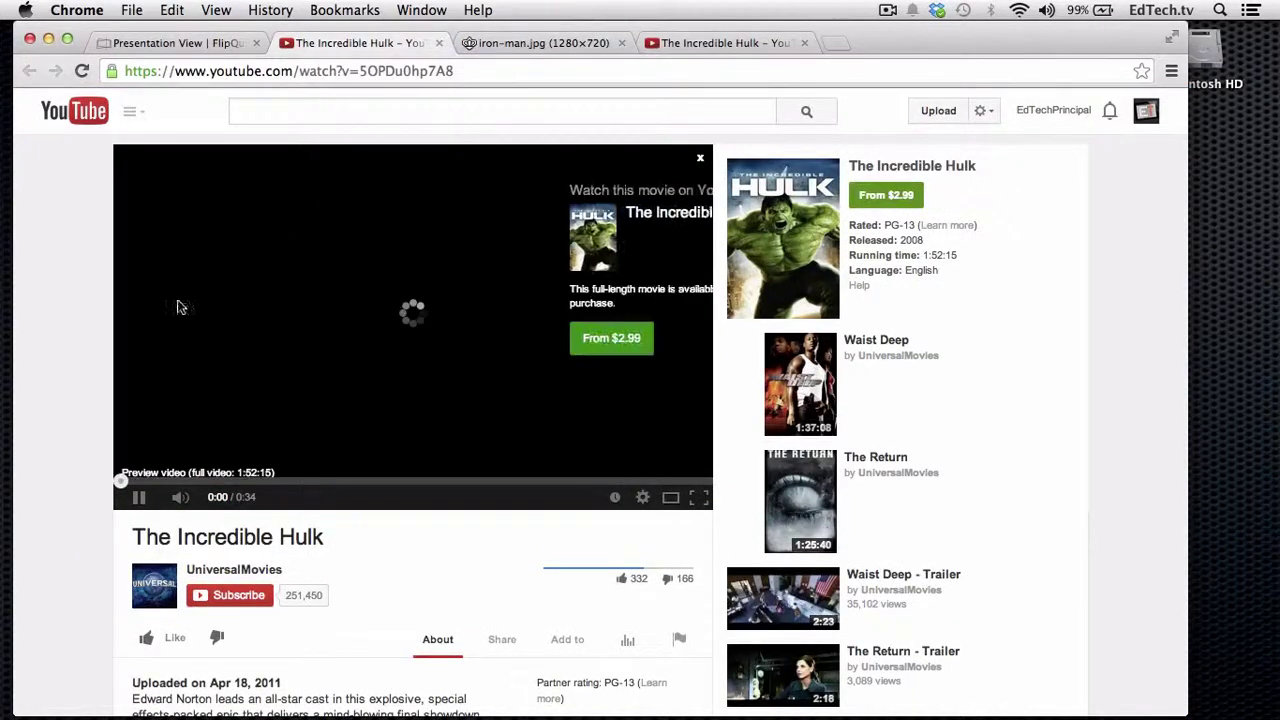
left_click(700, 158)
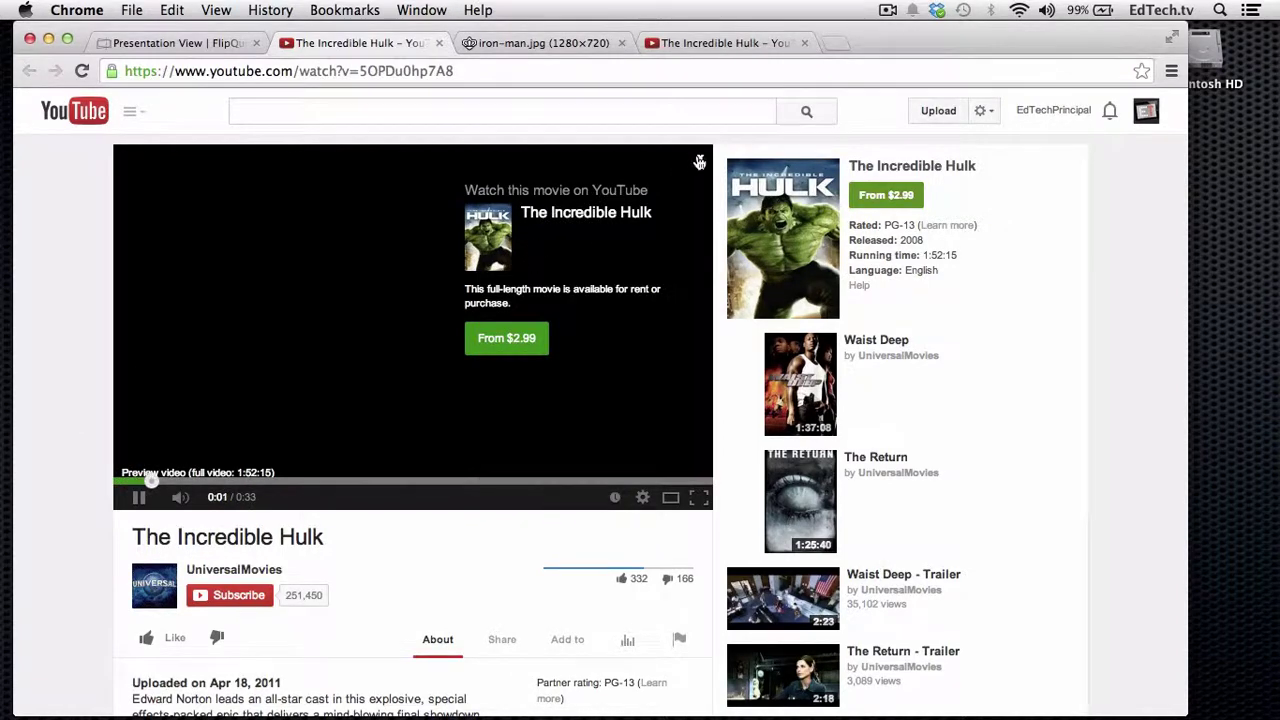
left_click(136, 498)
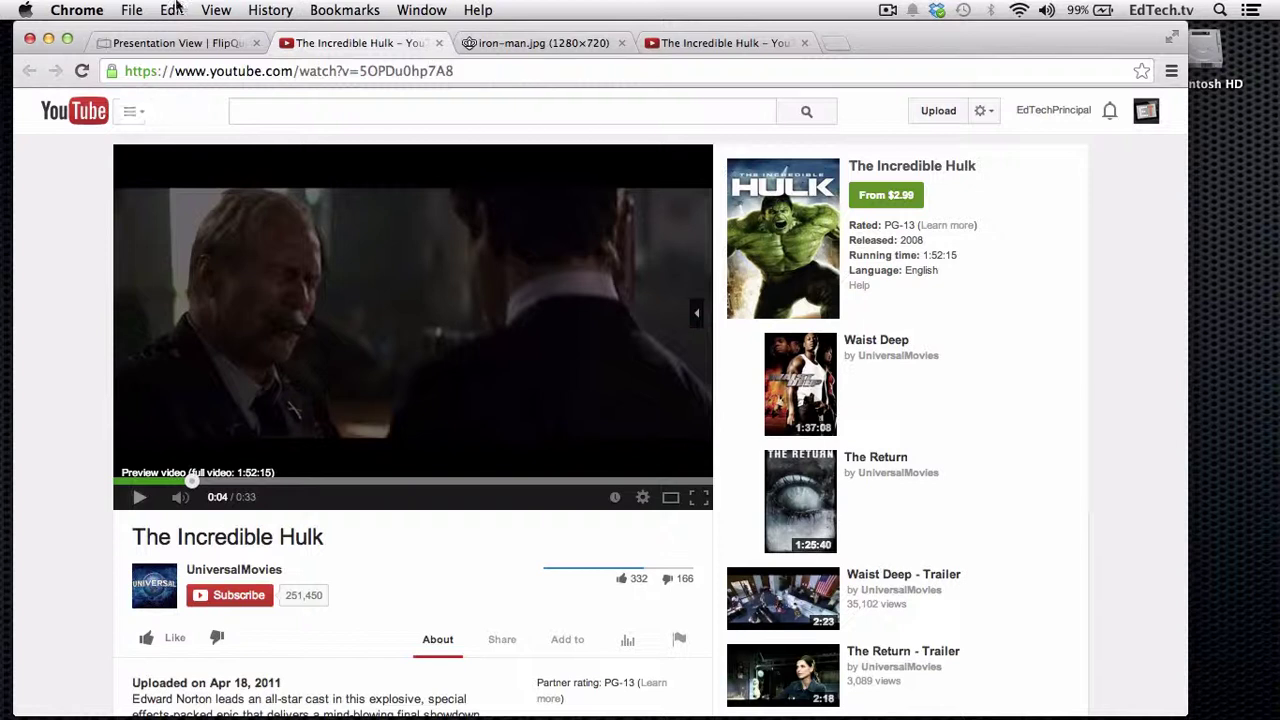
left_click(175, 45)
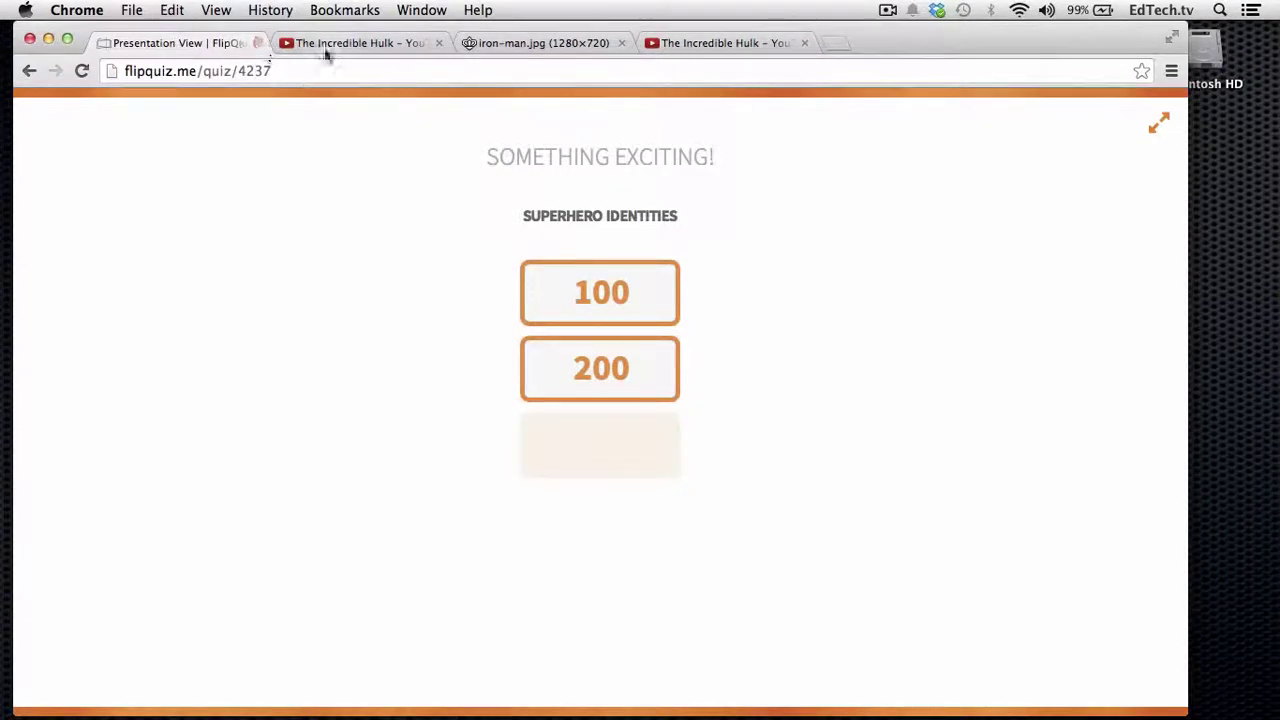